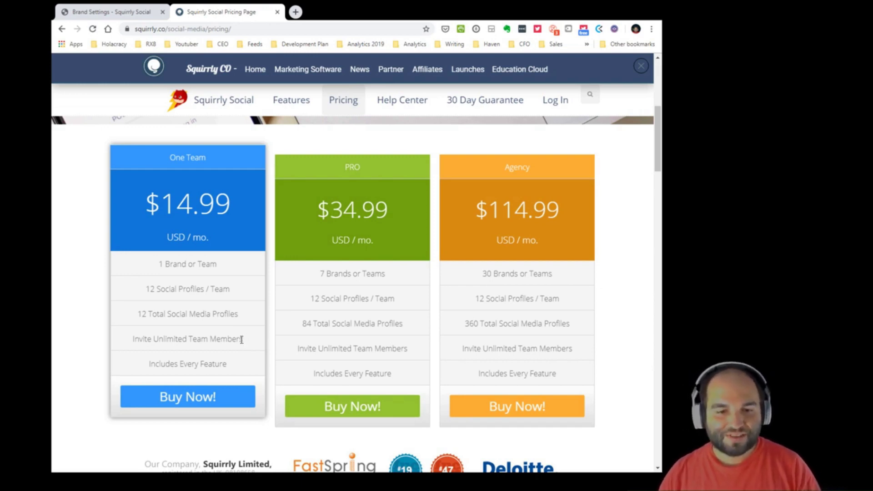
# Review the One Team plan's team member allowance and the Agency plan's monthly price and total social media profiles.
pyautogui.moveTo(243, 340); pyautogui.dragTo(125, 340)
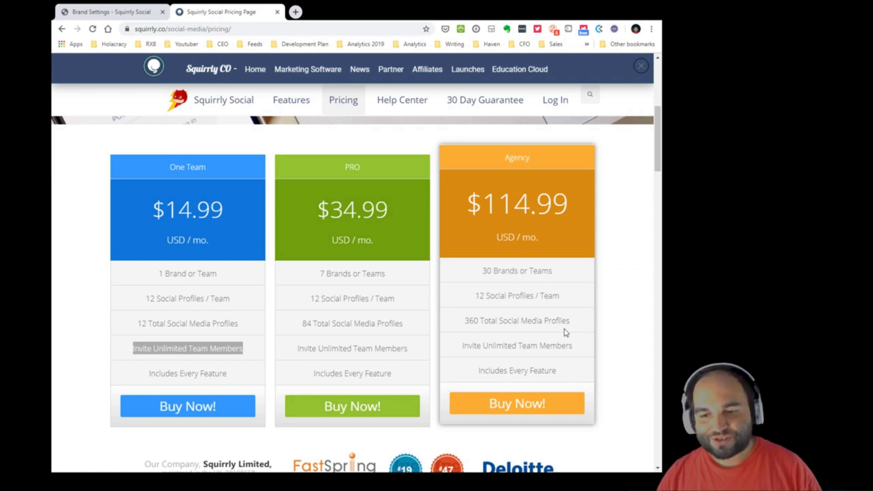
pyautogui.moveTo(484, 204); pyautogui.dragTo(569, 206)
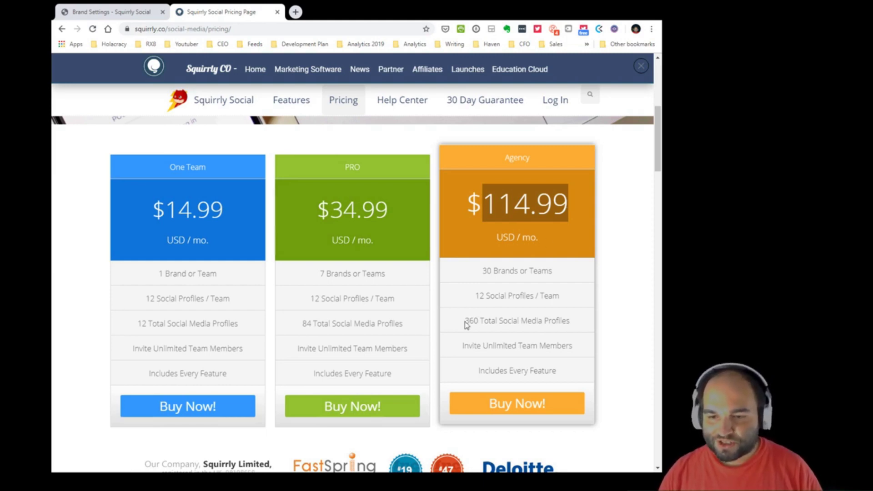
pyautogui.moveTo(464, 322); pyautogui.dragTo(582, 322)
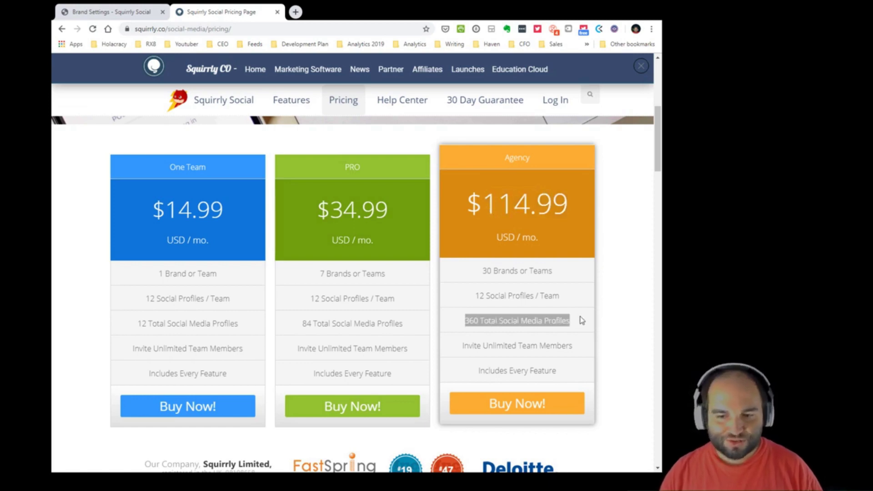
pyautogui.click(622, 327)
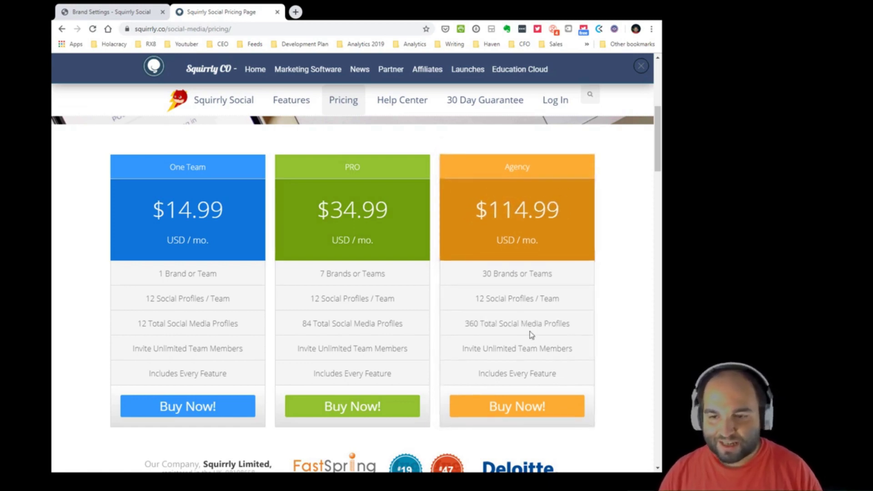
pyautogui.moveTo(465, 321); pyautogui.dragTo(574, 323)
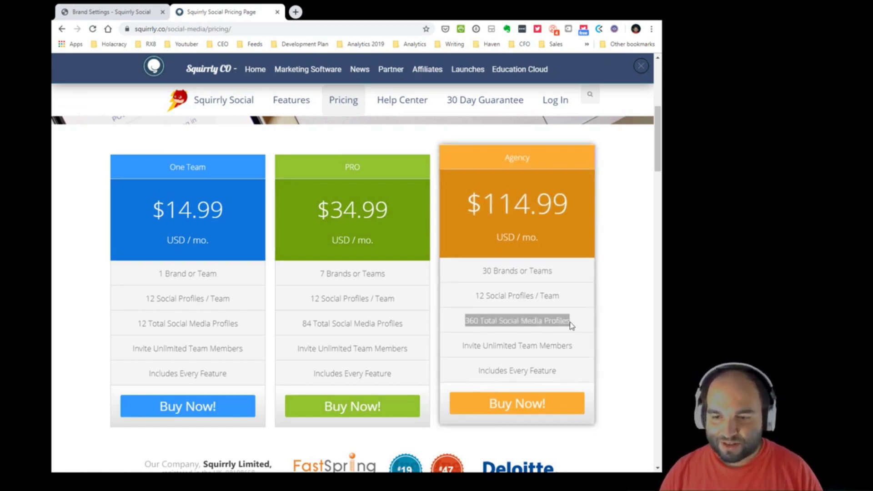
pyautogui.tripleClick(522, 196)
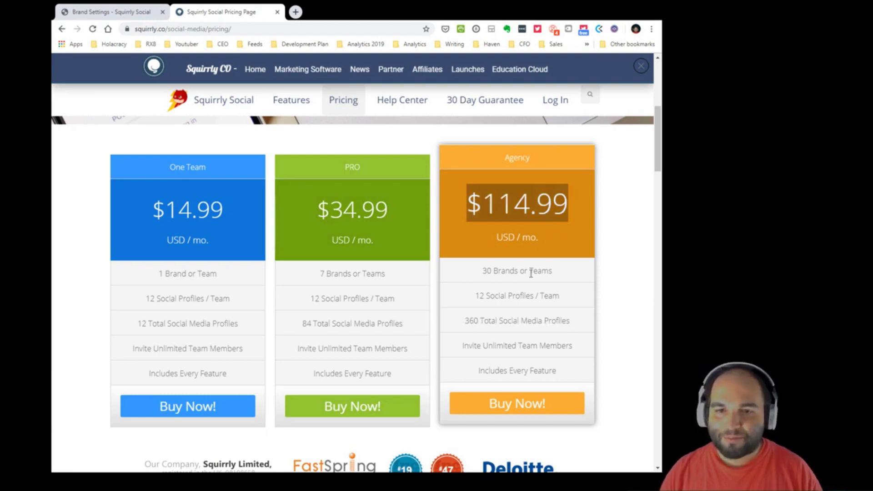
# Compare the team member invitations in the Agency plan and the feature coverage in the One Team plan.
pyautogui.scroll(-5, 605, 300)
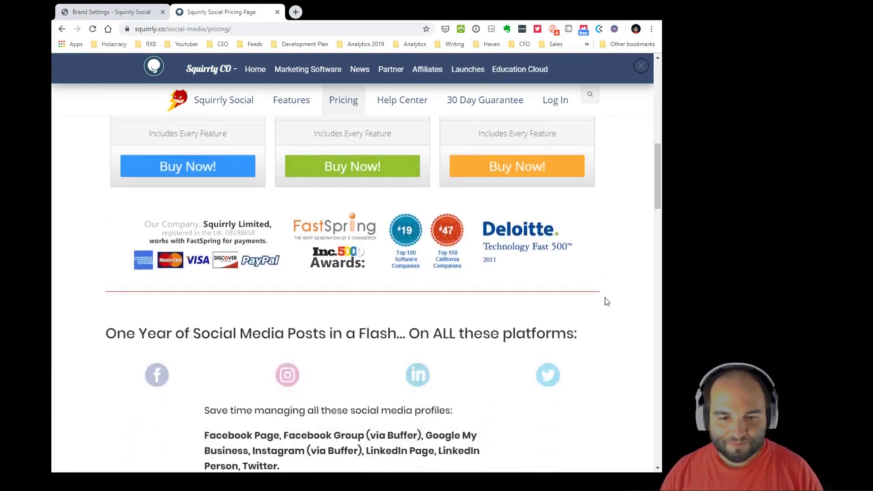
pyautogui.scroll(-1, 606, 302)
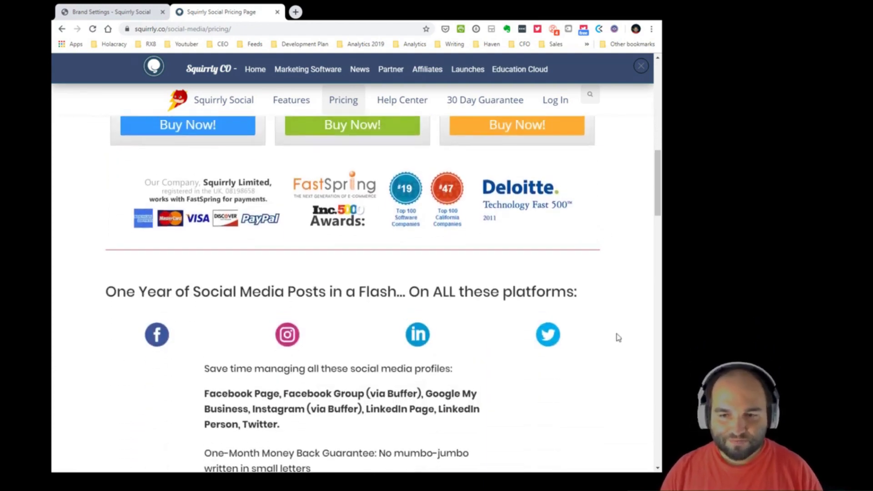
pyautogui.scroll(3, 618, 337)
pyautogui.scroll(1, 619, 338)
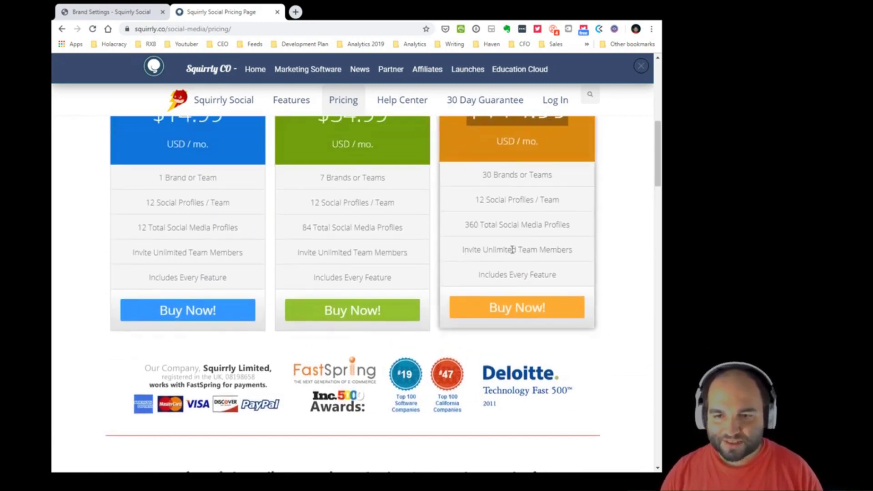
pyautogui.tripleClick(489, 251)
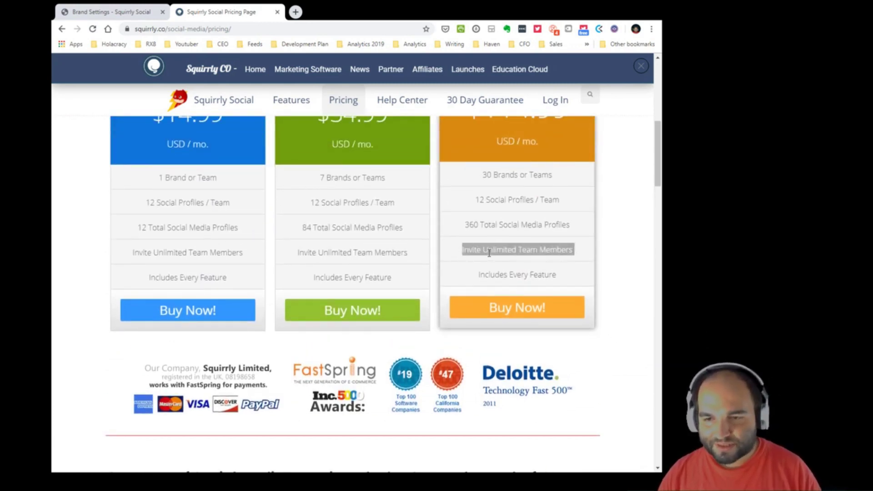
pyautogui.tripleClick(161, 275)
# Read the section on supported social media platforms and profiles, including the one-month money back guarantee.
pyautogui.scroll(-5, 78, 385)
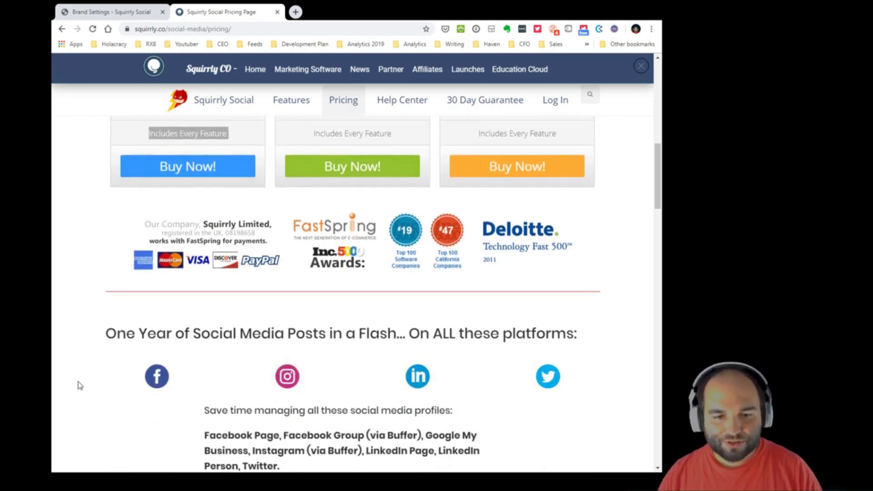
pyautogui.scroll(-2, 80, 386)
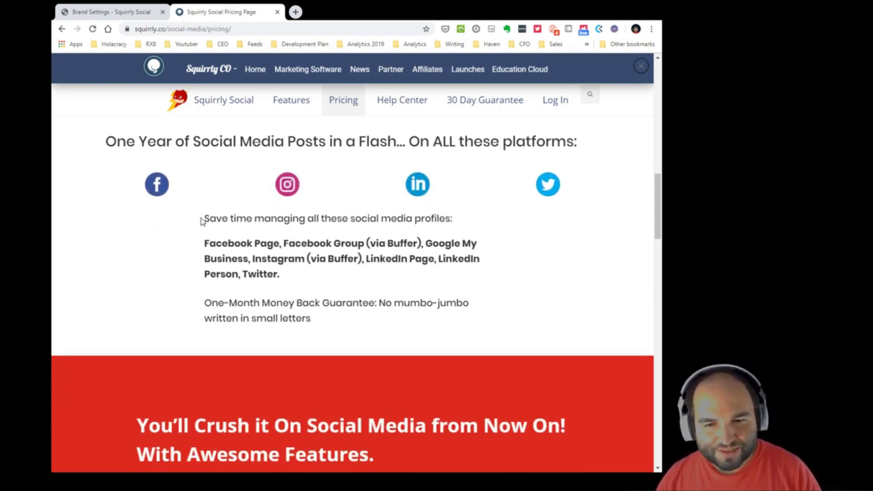
pyautogui.tripleClick(238, 144)
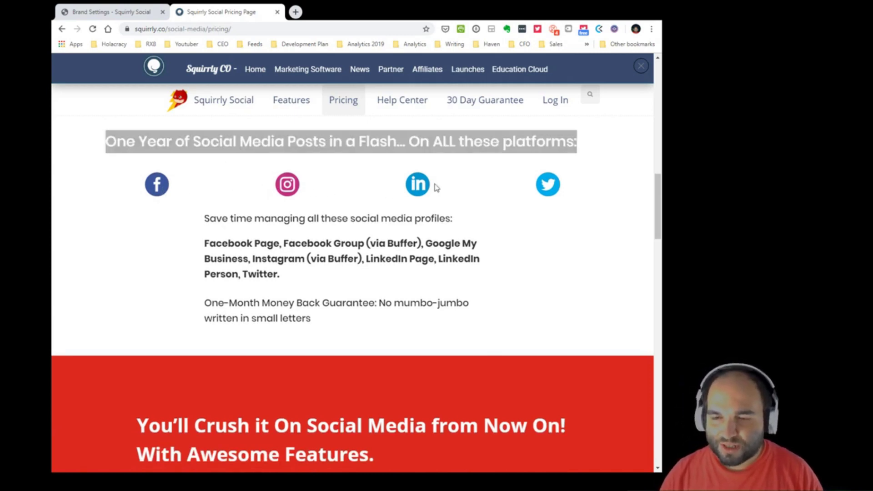
pyautogui.click(610, 187)
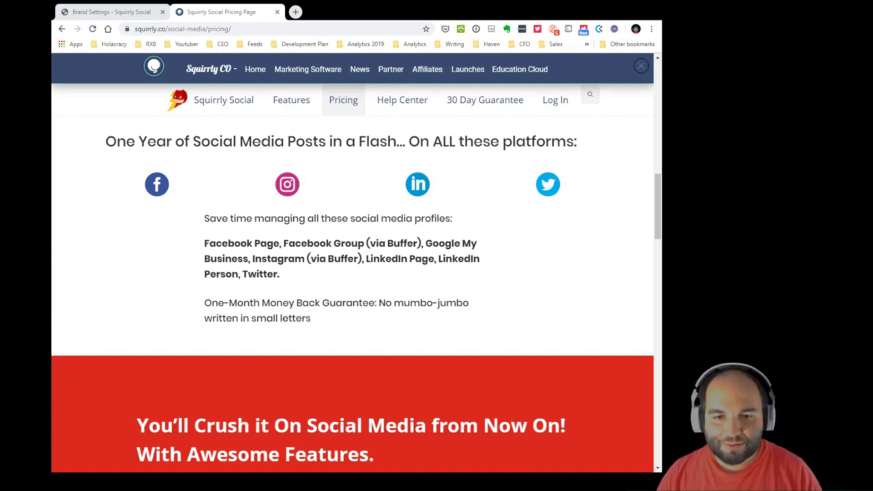
pyautogui.scroll(-2, 544, 289)
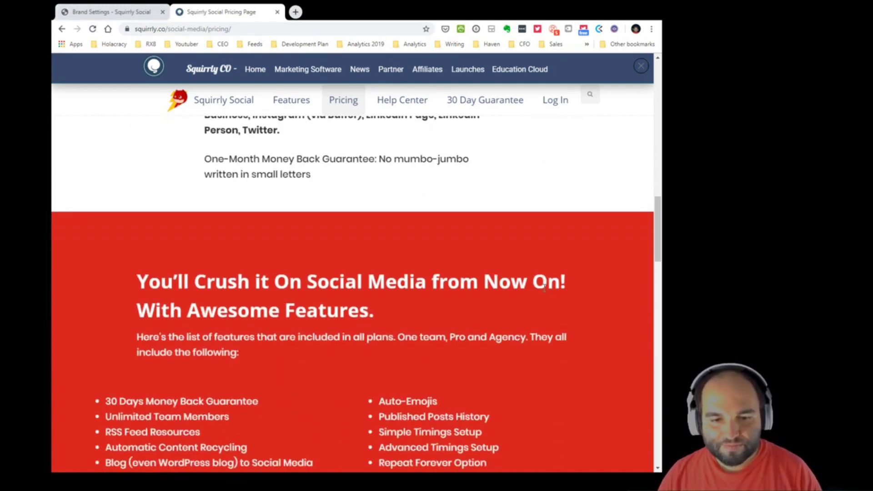
pyautogui.moveTo(237, 207); pyautogui.dragTo(408, 222)
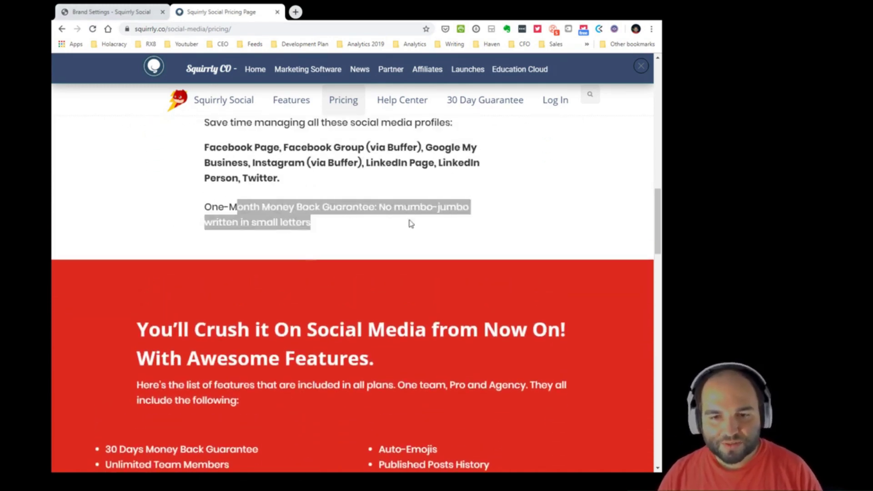
pyautogui.click(408, 272)
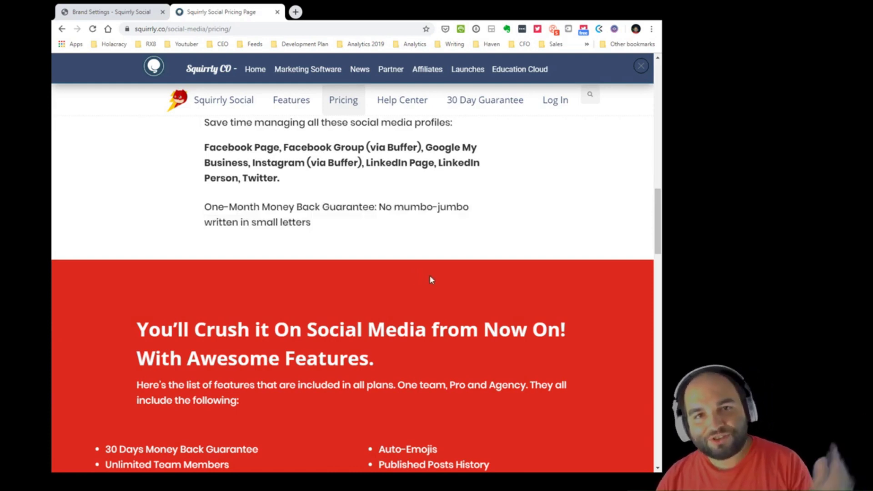
# Examine the features included in all plans, highlighting Zapier integrations, approval workflows and the visual calendar of future posts.
pyautogui.scroll(-2, 431, 277)
pyautogui.scroll(-1, 432, 277)
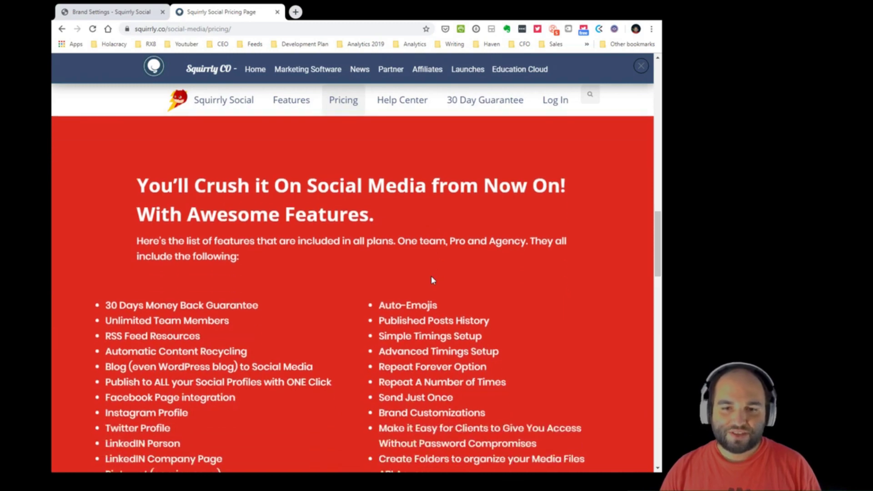
pyautogui.scroll(-1, 431, 276)
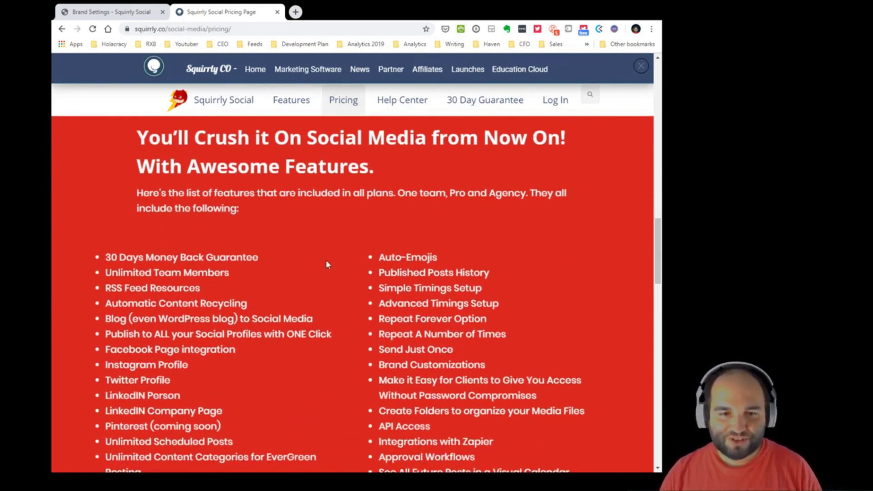
pyautogui.scroll(-2, 334, 271)
pyautogui.scroll(-3, 335, 273)
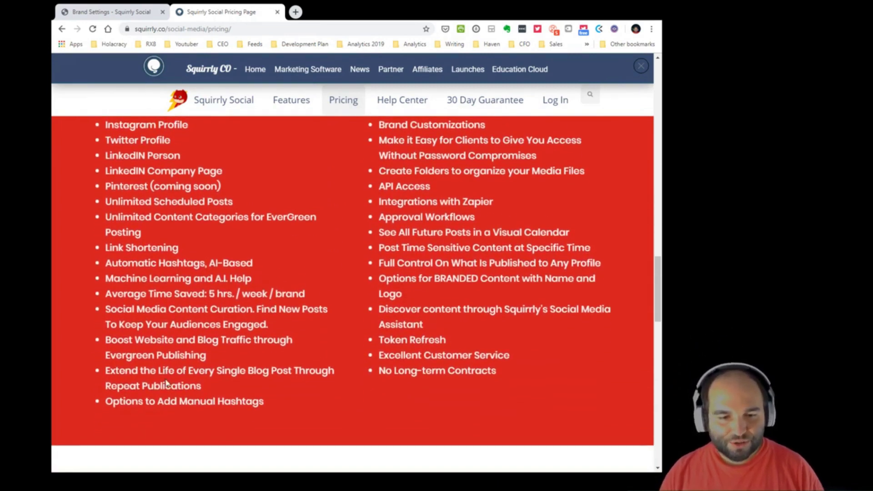
pyautogui.scroll(1, 337, 413)
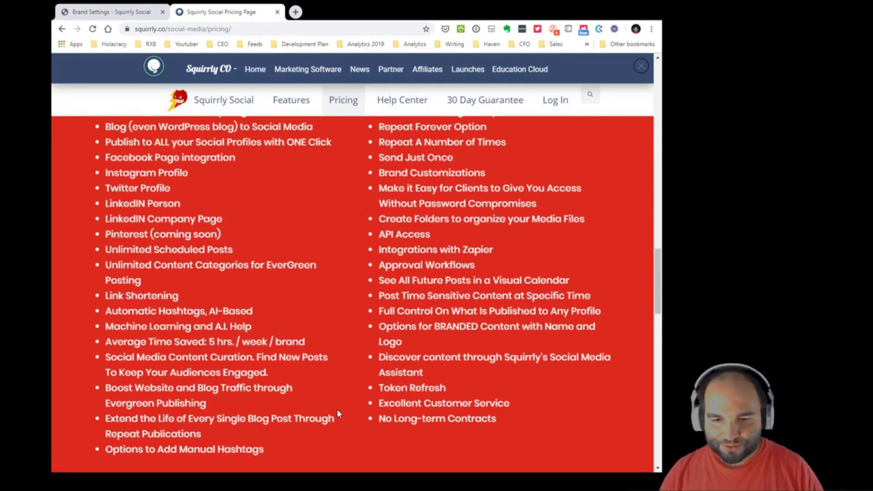
pyautogui.scroll(1, 336, 413)
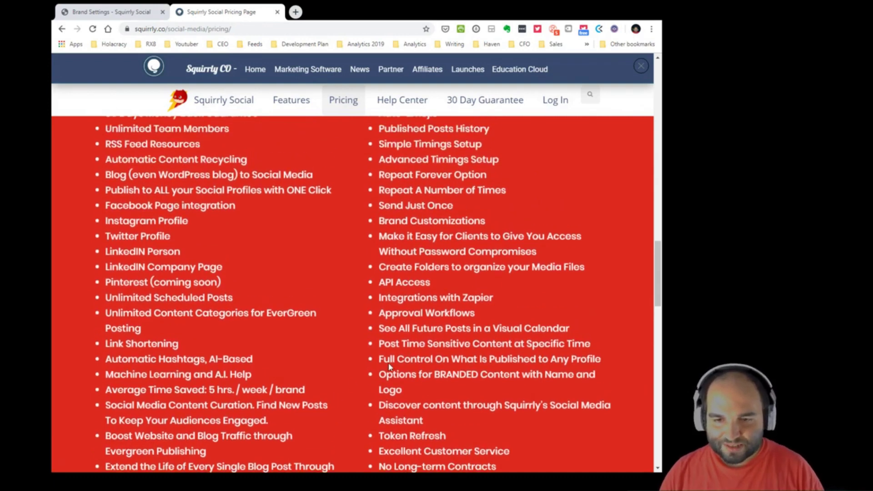
pyautogui.tripleClick(466, 298)
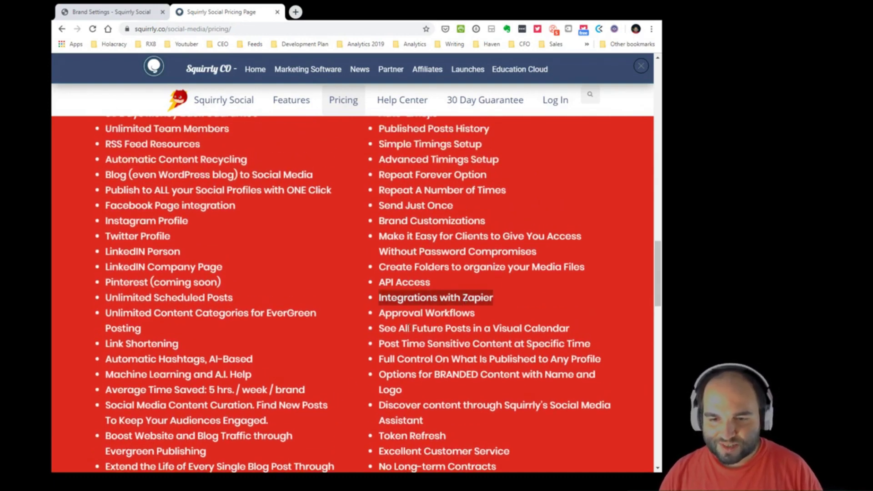
pyautogui.tripleClick(409, 313)
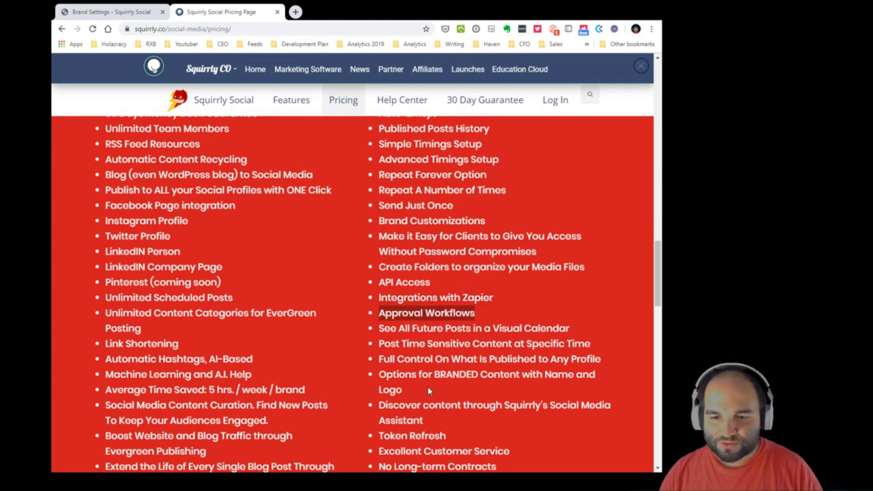
pyautogui.tripleClick(442, 328)
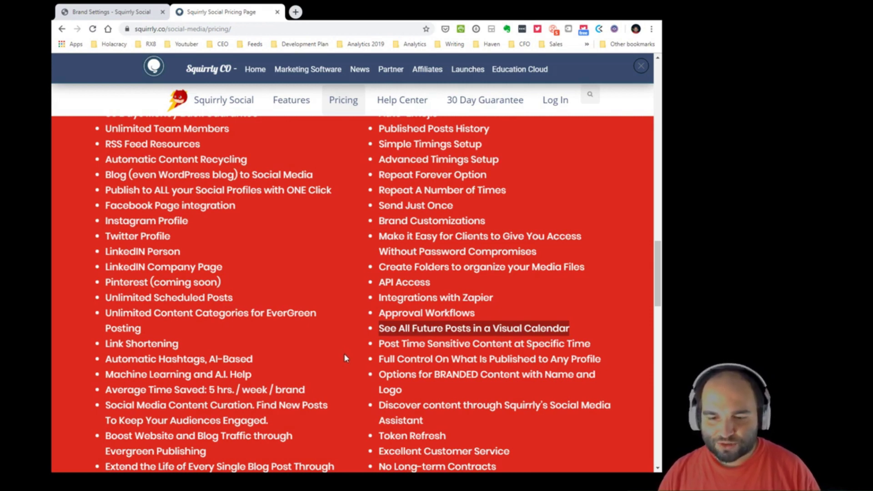
# Look over the pricing page from the features list down to the 30-day money-back note and repeated plan cards.
pyautogui.scroll(1, 346, 354)
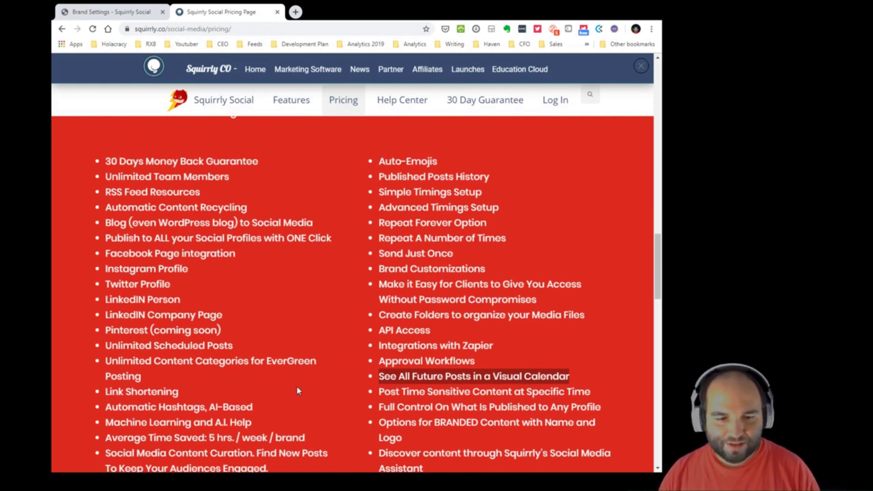
pyautogui.scroll(1, 298, 389)
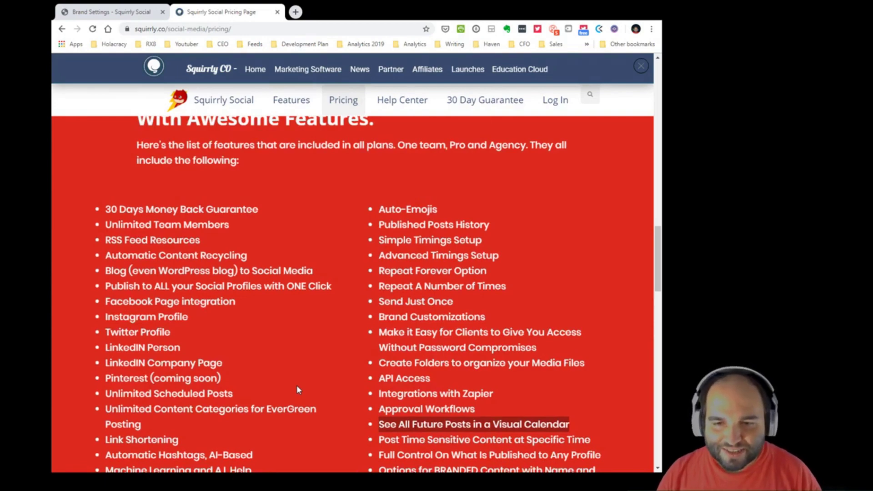
pyautogui.scroll(-7, 299, 385)
pyautogui.scroll(-6, 304, 385)
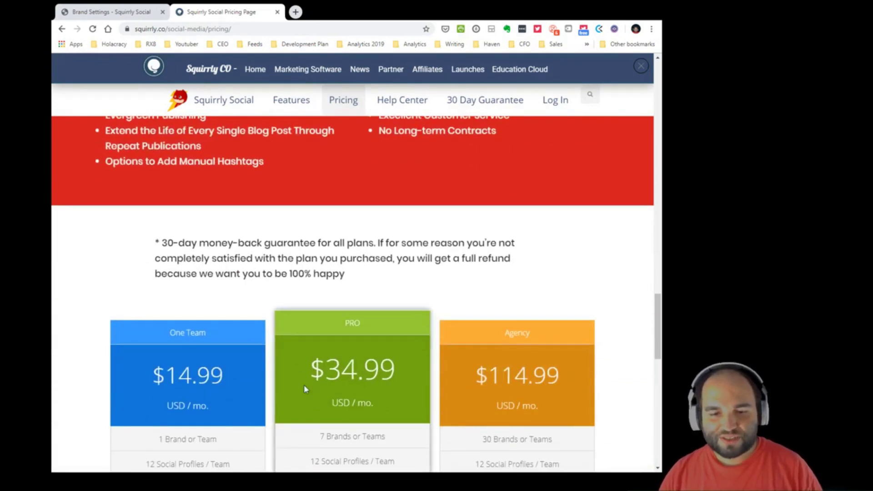
pyautogui.scroll(10, 303, 386)
pyautogui.scroll(8, 303, 384)
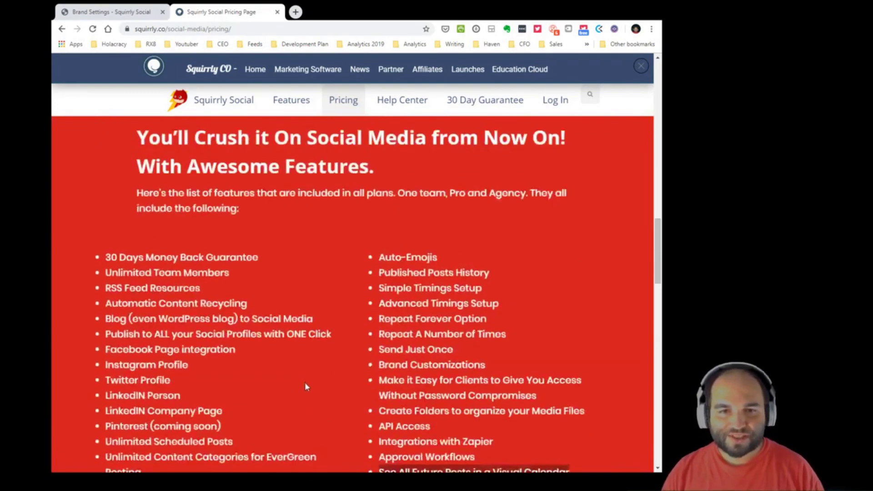
# Glance at the Brand Settings page, return to the pricing page and reread its features list.
pyautogui.click(136, 14)
pyautogui.click(230, 12)
pyautogui.scroll(-10, 335, 258)
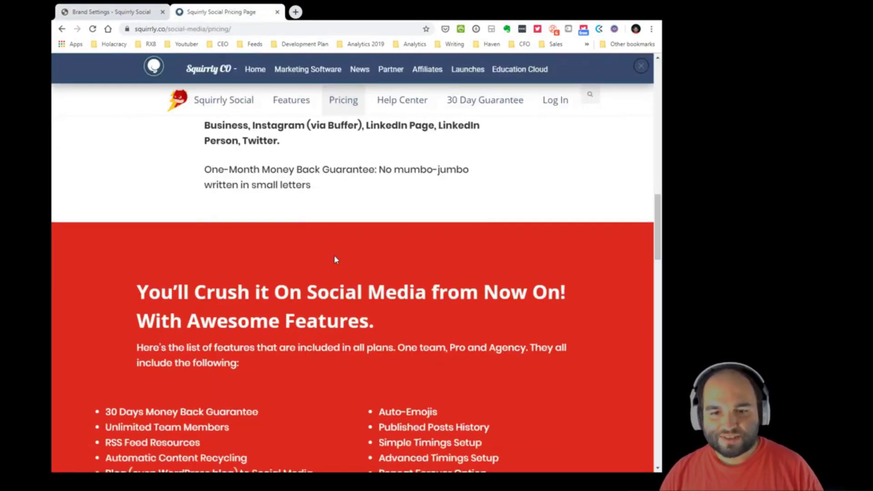
pyautogui.scroll(1, 334, 259)
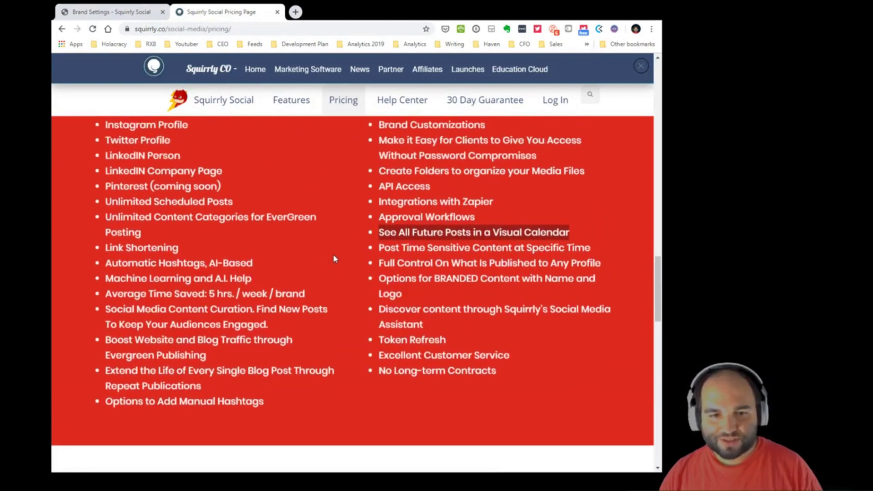
pyautogui.scroll(1, 333, 263)
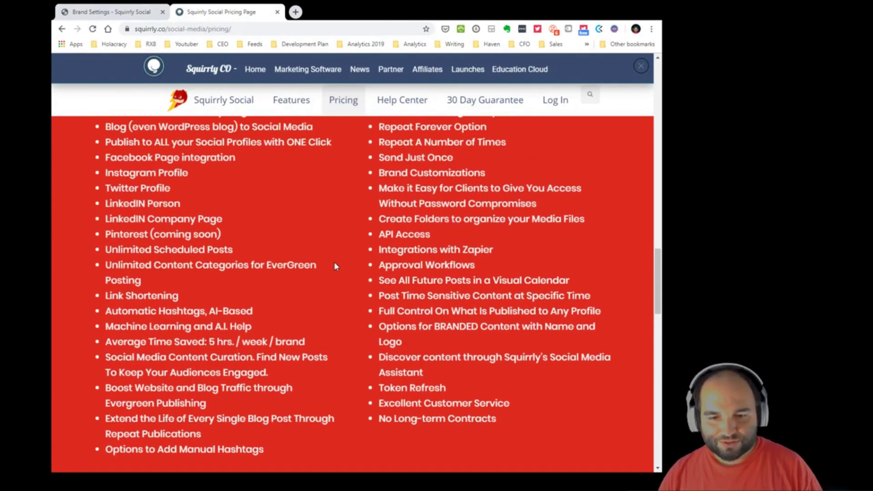
pyautogui.scroll(1, 337, 264)
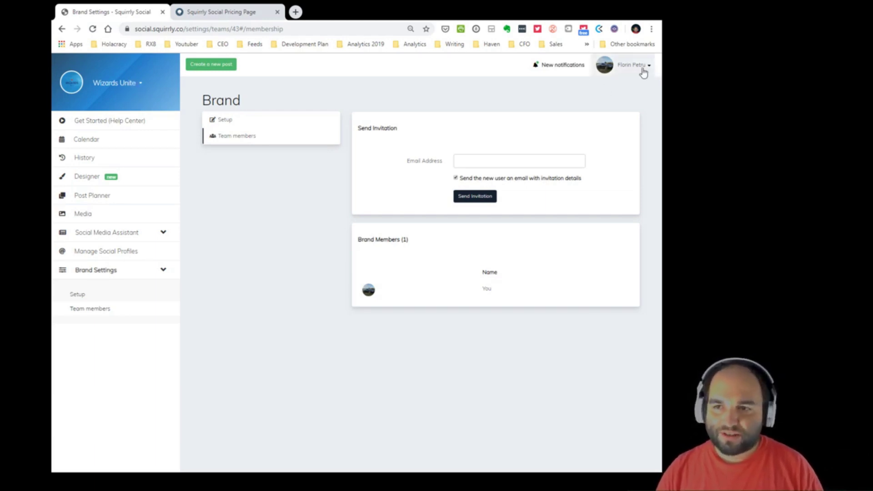
# View the brands available in the Wizards Unite brand switcher, then close it without choosing another brand.
pyautogui.click(134, 83)
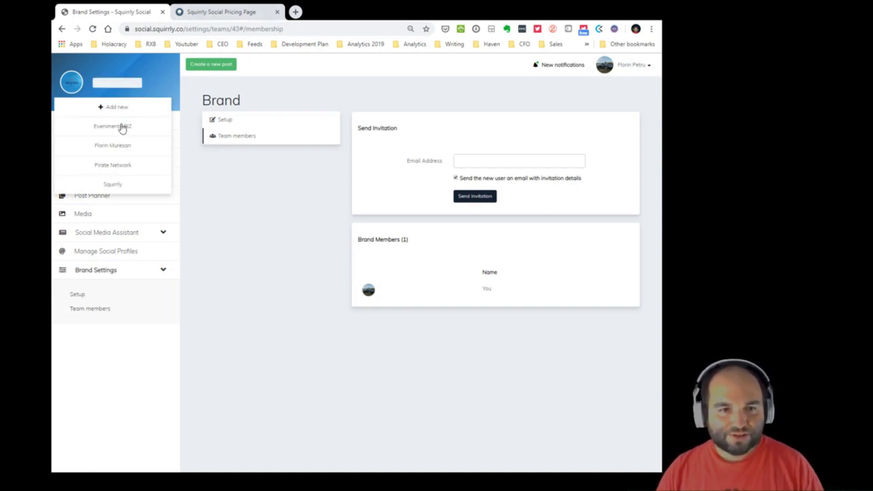
pyautogui.click(222, 221)
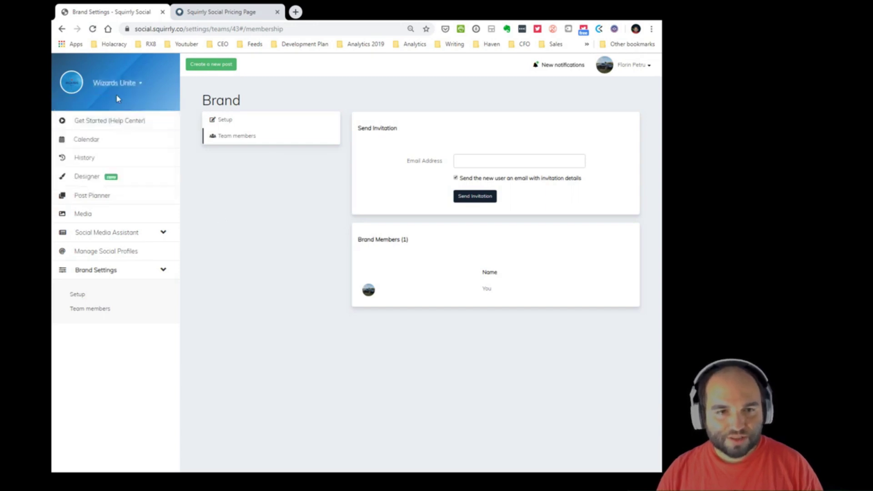
# Review the Wizards Unite brand setup, then switch to the brand named after a person and view its team members.
pyautogui.click(80, 295)
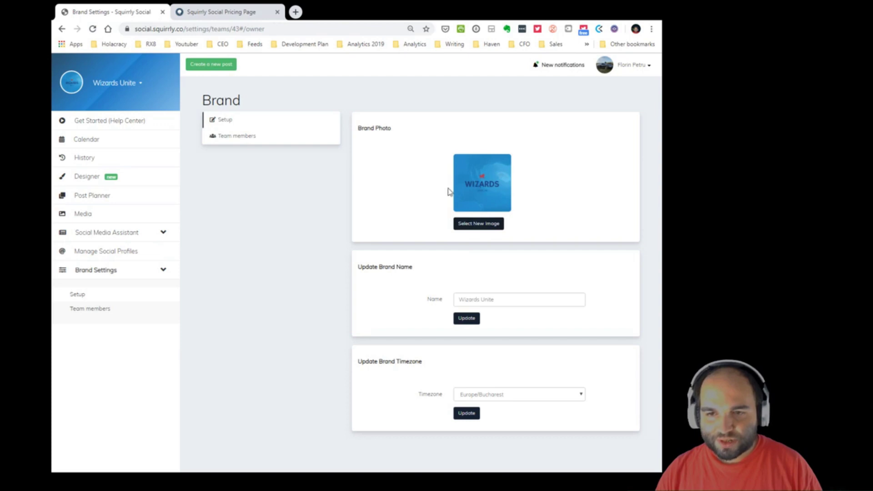
pyautogui.click(138, 83)
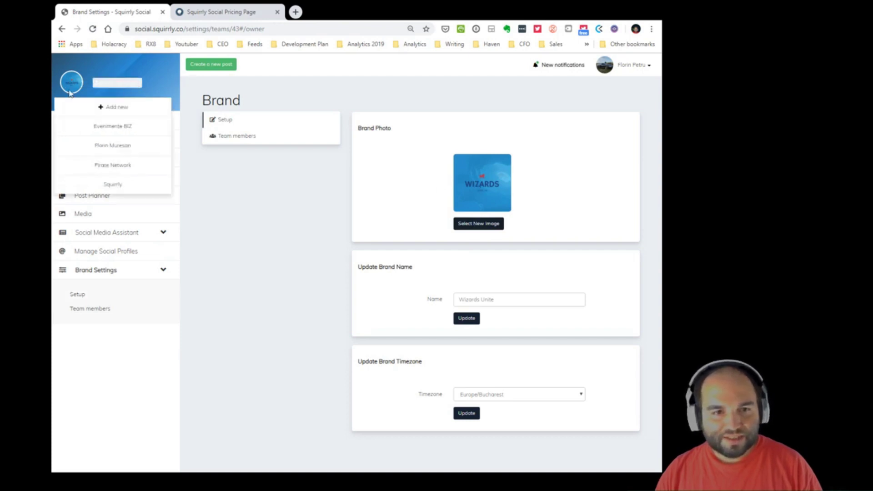
pyautogui.click(116, 145)
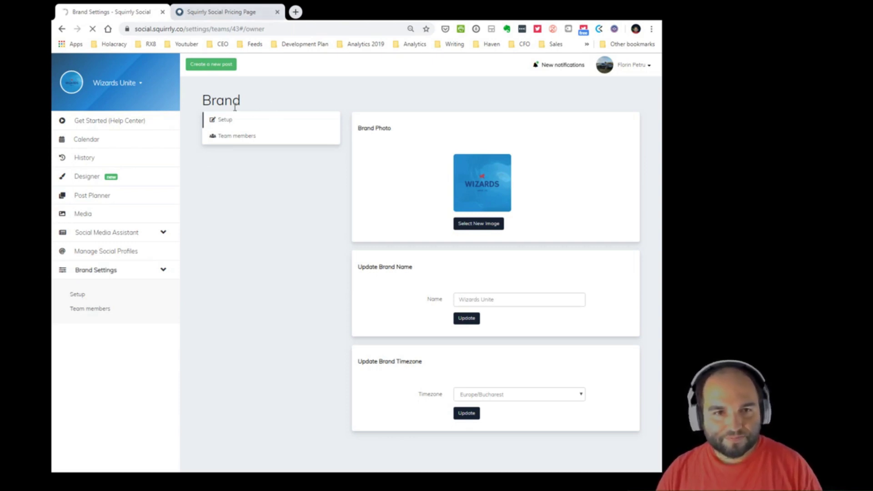
pyautogui.click(126, 86)
pyautogui.click(117, 144)
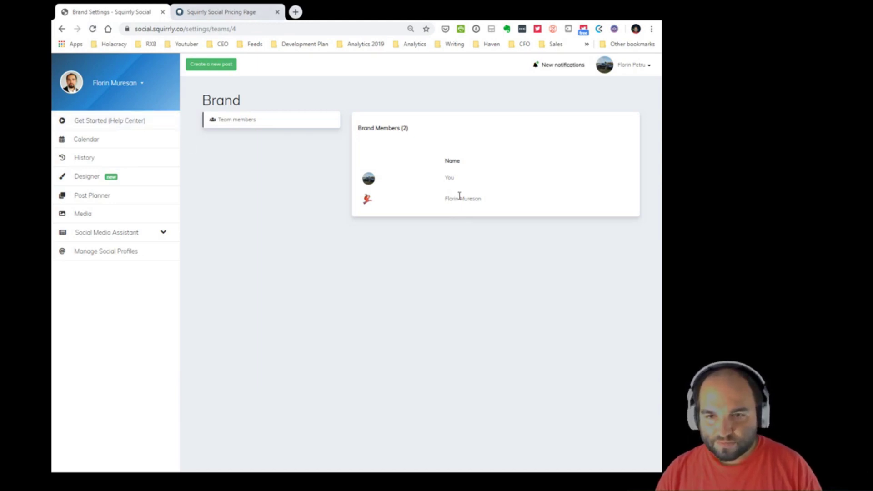
# Switch back to the Wizards Unite brand and view the invitation form on its Team members page.
pyautogui.click(129, 87)
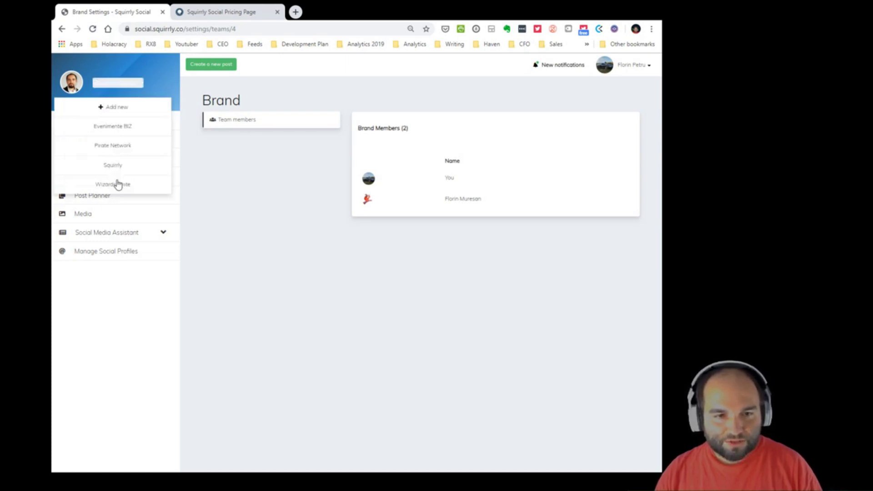
pyautogui.click(118, 185)
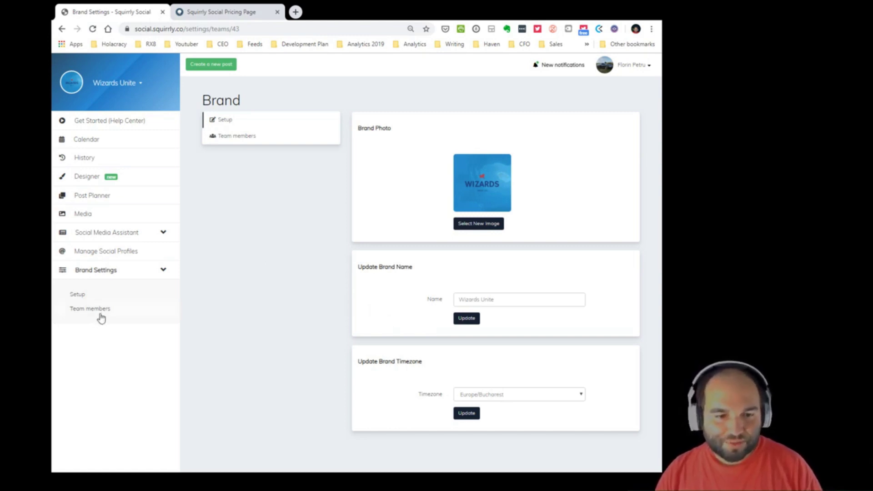
pyautogui.click(232, 139)
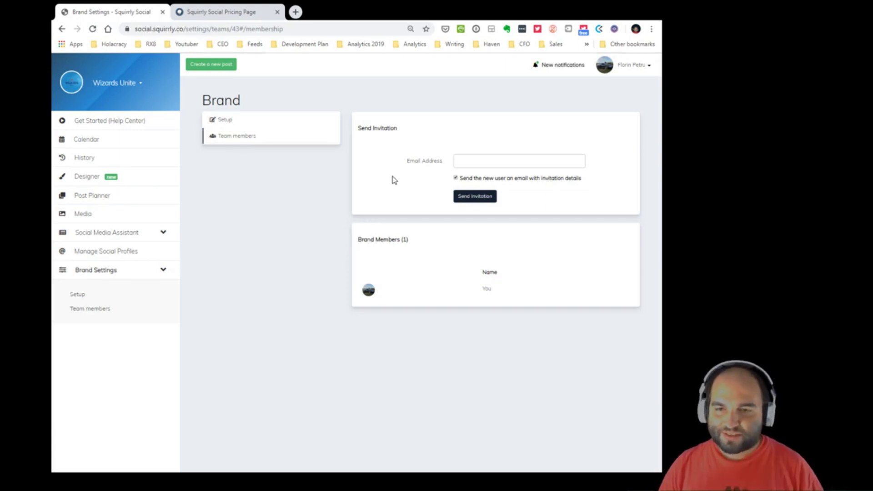
pyautogui.click(504, 162)
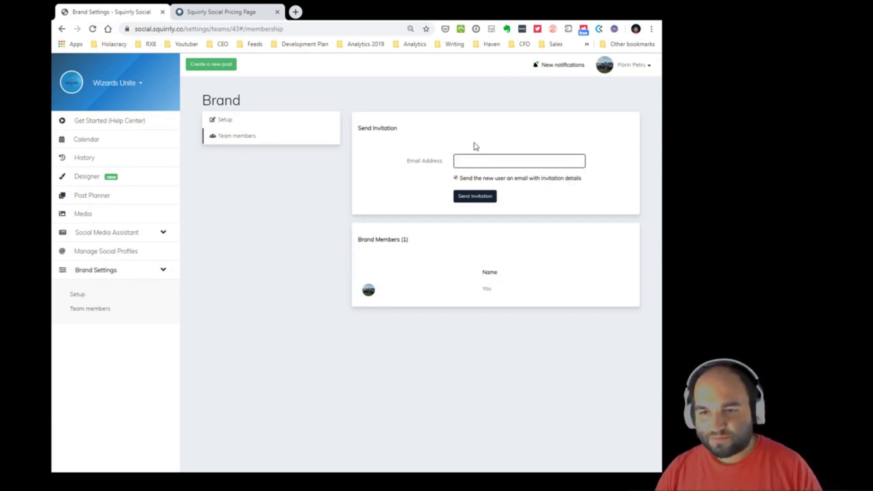
pyautogui.click(474, 142)
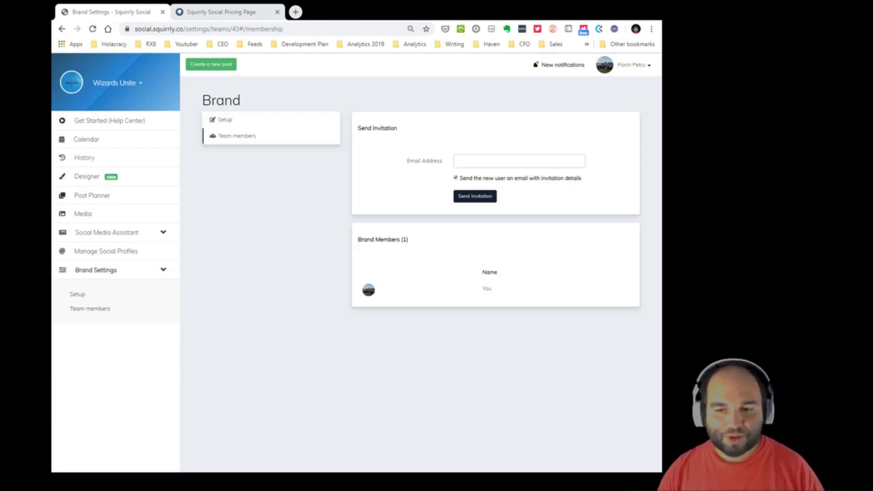
# Go to Manage Social Profiles for Wizards Unite and examine the Profile Type column, highlighting the Twitter and Facebook Page entries.
pyautogui.click(130, 255)
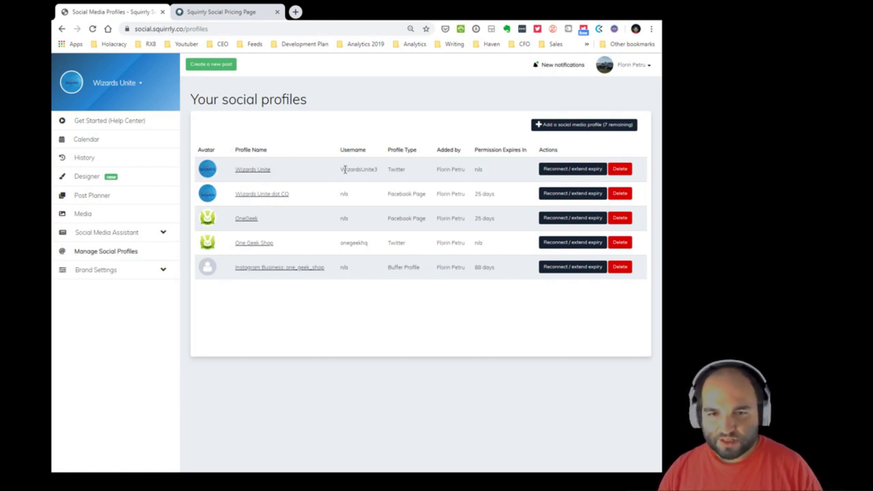
pyautogui.doubleClick(404, 169)
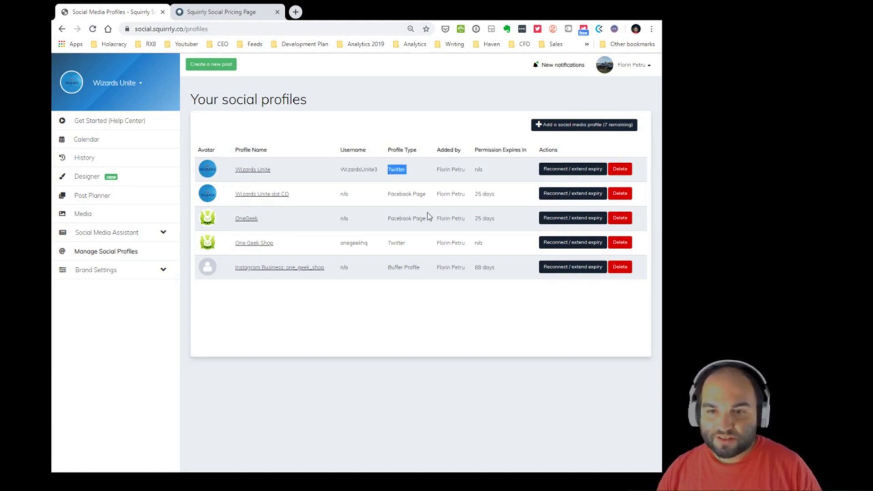
pyautogui.tripleClick(408, 149)
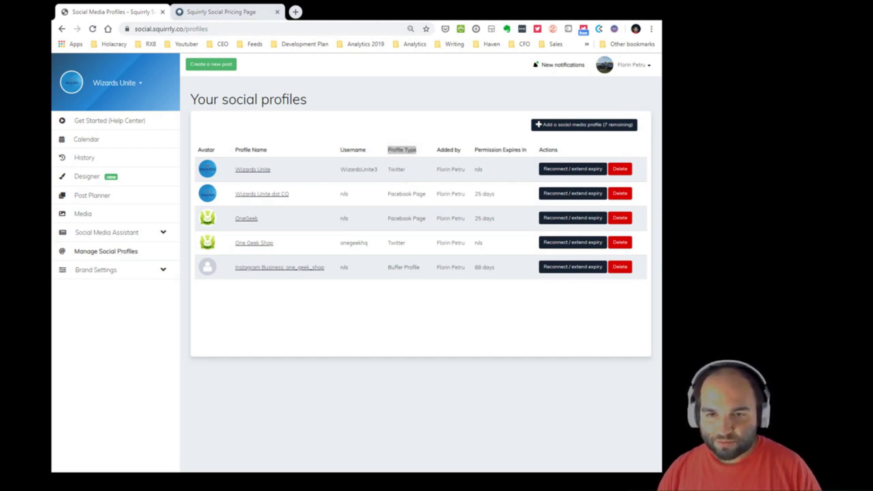
pyautogui.hotkey('alt', 'Tab')
pyautogui.click(394, 172)
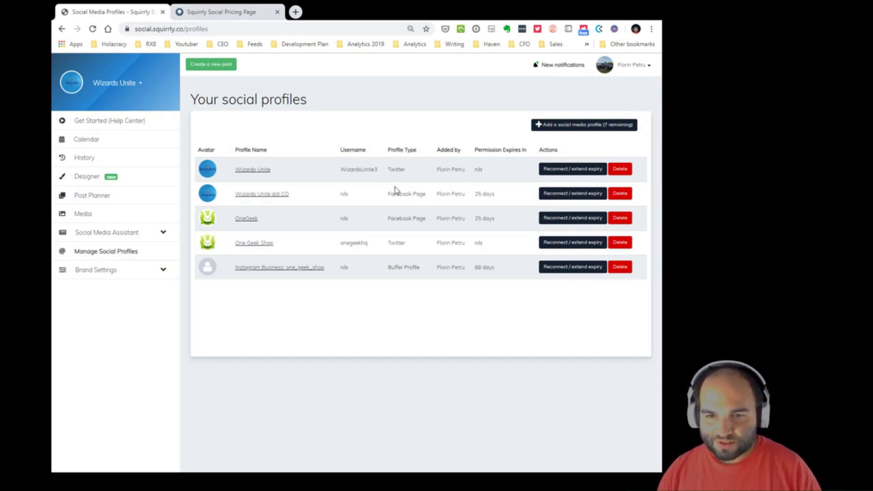
pyautogui.tripleClick(396, 194)
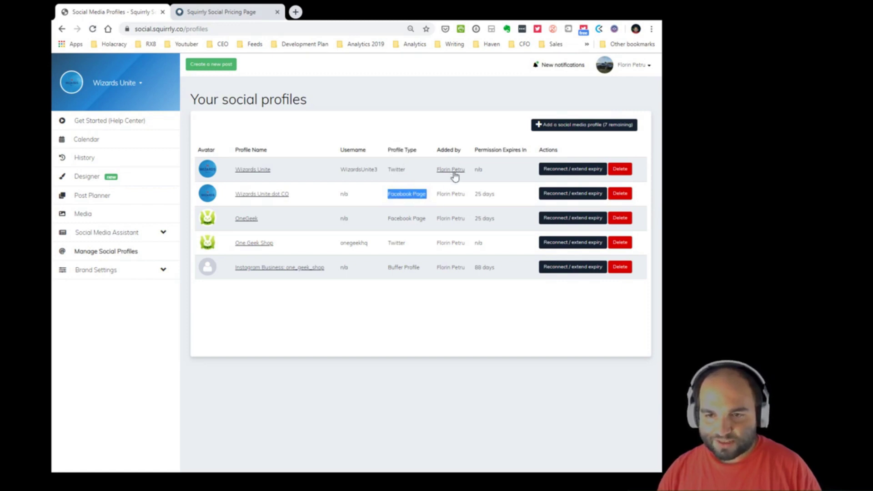
# Compare the permission expiry of the Wizards Unite Twitter profile with that of the Wizards Unite dot CO Facebook Page.
pyautogui.doubleClick(479, 170)
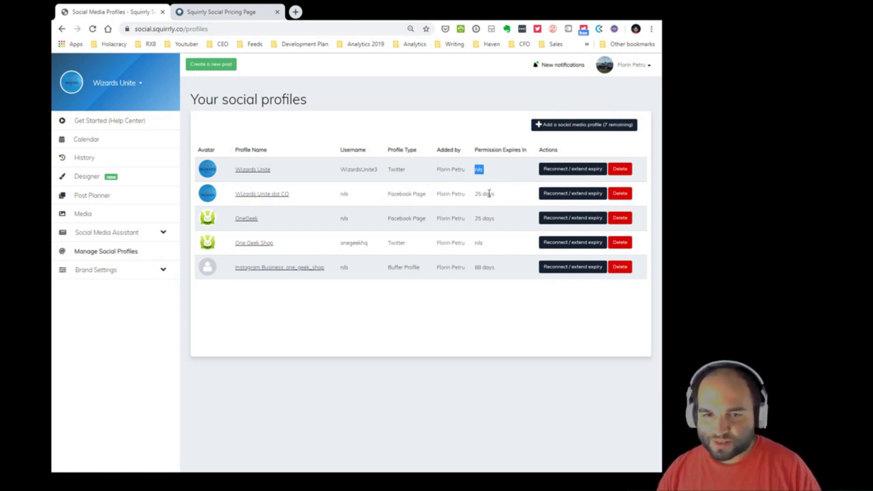
pyautogui.tripleClick(490, 194)
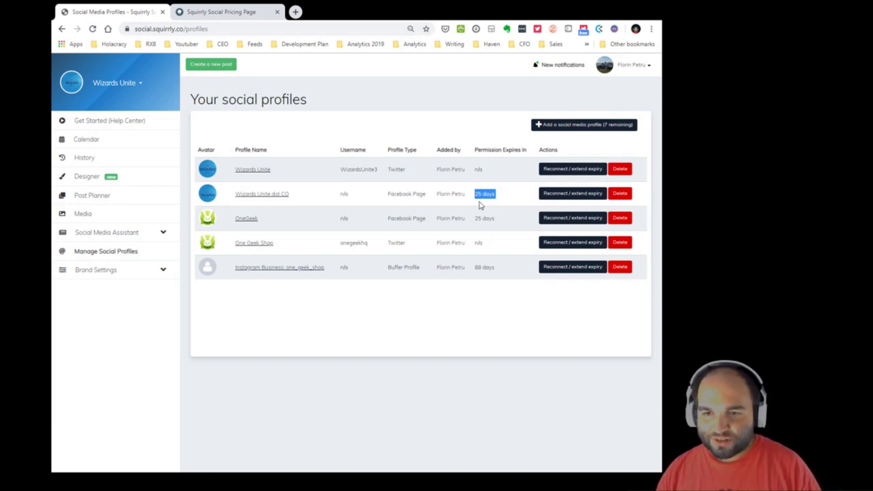
pyautogui.click(506, 200)
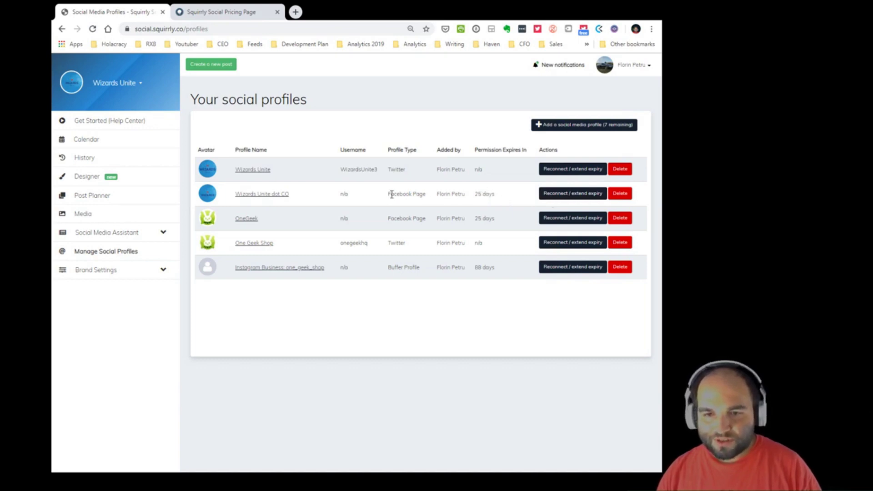
pyautogui.moveTo(426, 194); pyautogui.dragTo(387, 194)
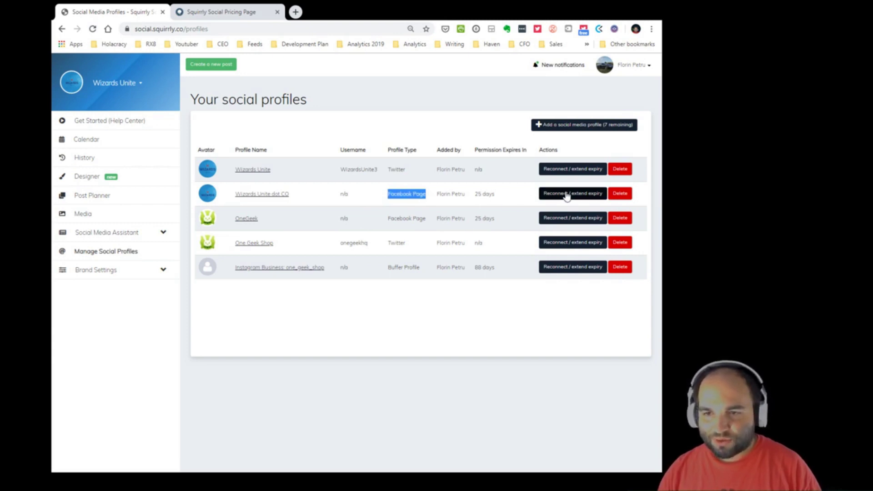
pyautogui.click(522, 223)
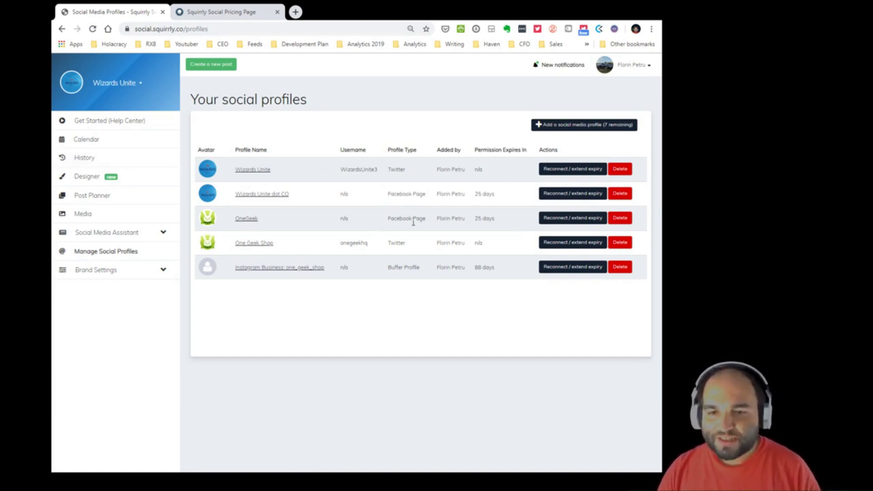
# Open the One Geek Shop Twitter profile in a separate tab, dismiss the cookie notice and look through its tweets.
pyautogui.middleClick(258, 245)
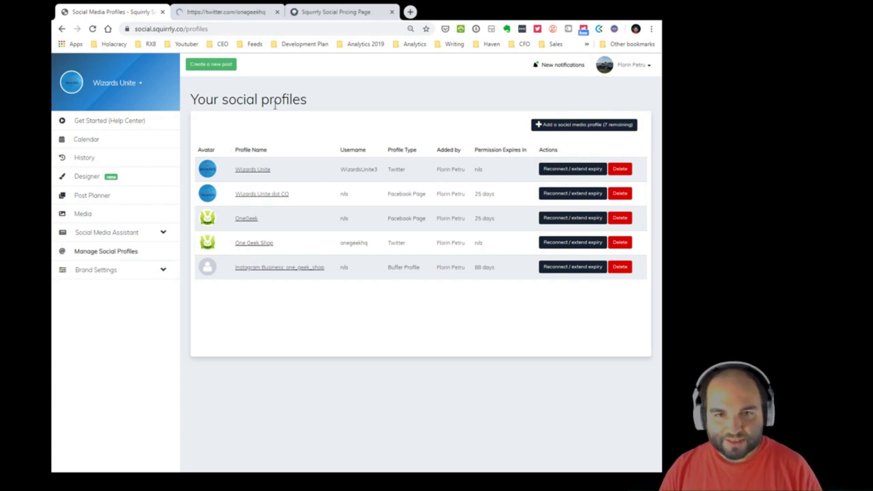
pyautogui.click(200, 12)
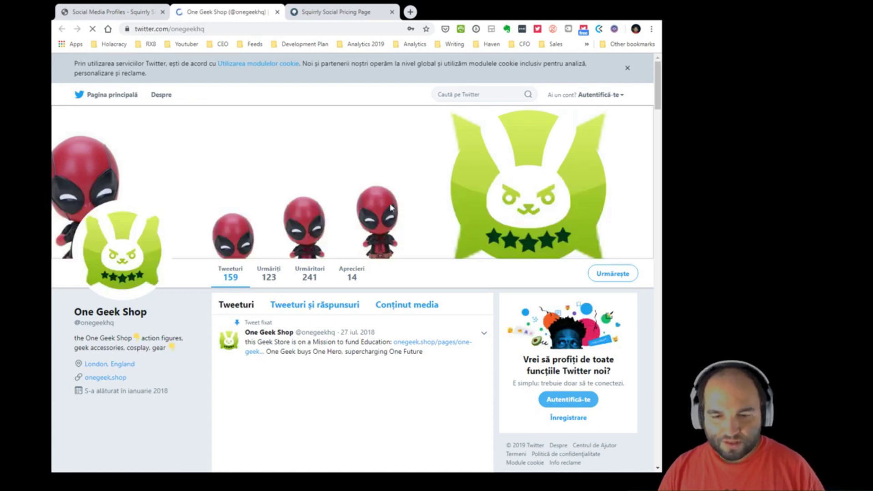
pyautogui.click(600, 95)
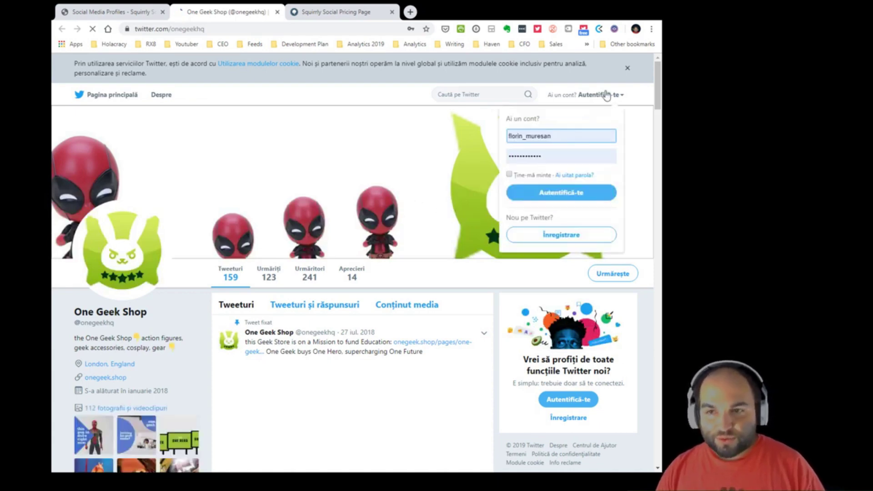
pyautogui.click(628, 69)
pyautogui.scroll(-3, 452, 237)
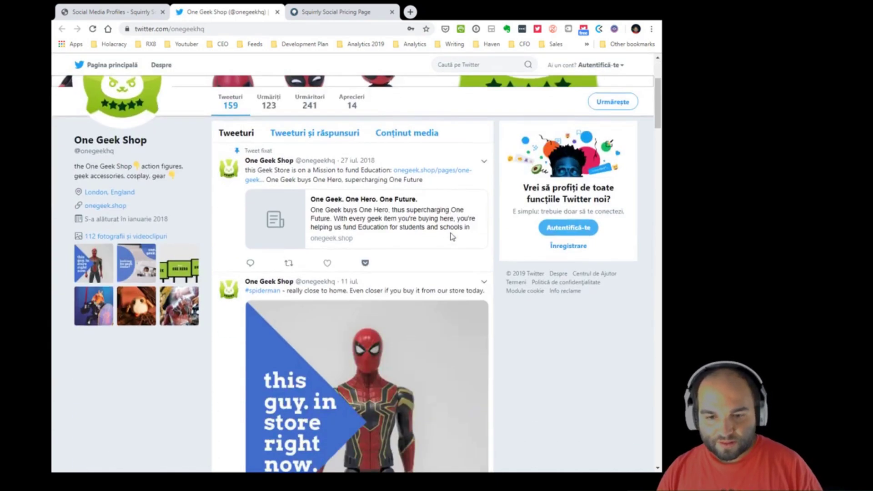
pyautogui.scroll(-3, 450, 237)
pyautogui.scroll(5, 452, 235)
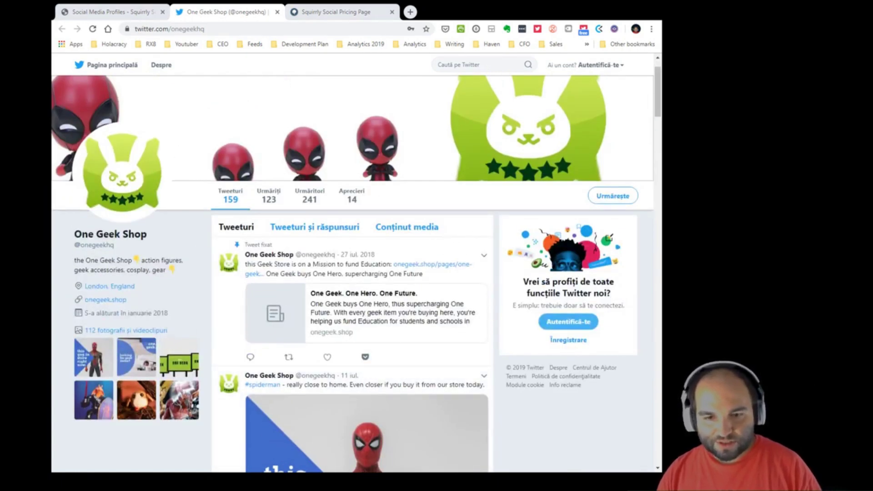
pyautogui.scroll(-4, 442, 263)
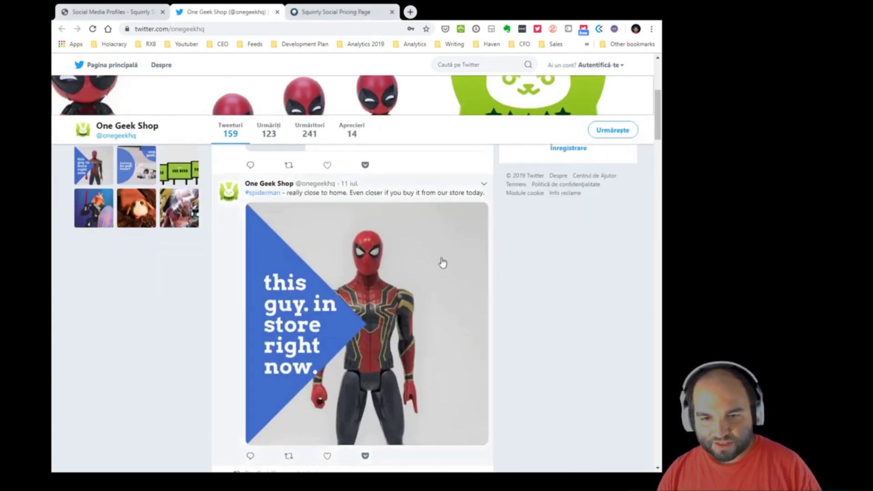
pyautogui.scroll(-2, 443, 264)
pyautogui.scroll(2, 448, 272)
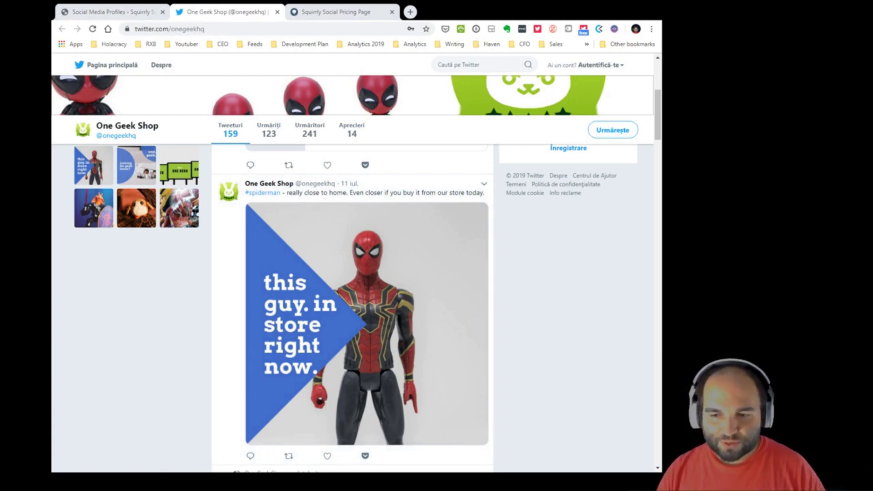
# Return to the social profiles page and view the platforms offered for a new social media profile without choosing one.
pyautogui.click(100, 12)
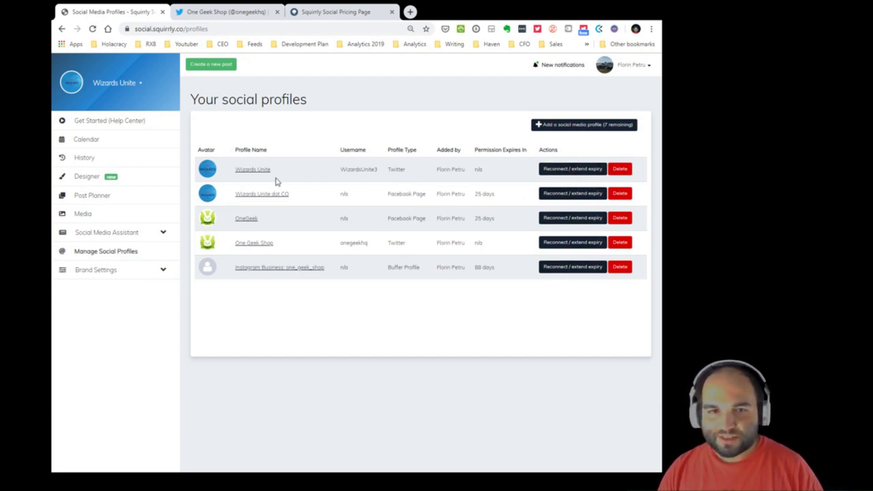
pyautogui.click(627, 130)
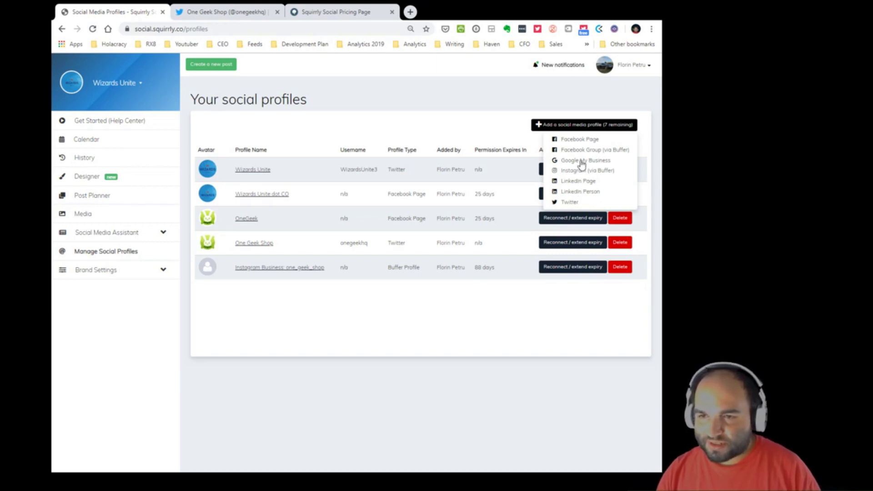
pyautogui.click(435, 135)
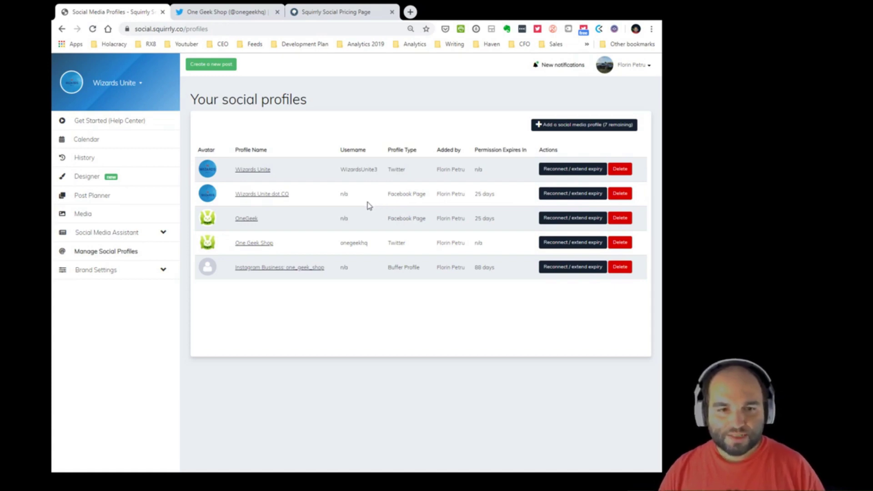
# Open the Post Planner, view the form for creating a new post and close it without saving.
pyautogui.click(225, 73)
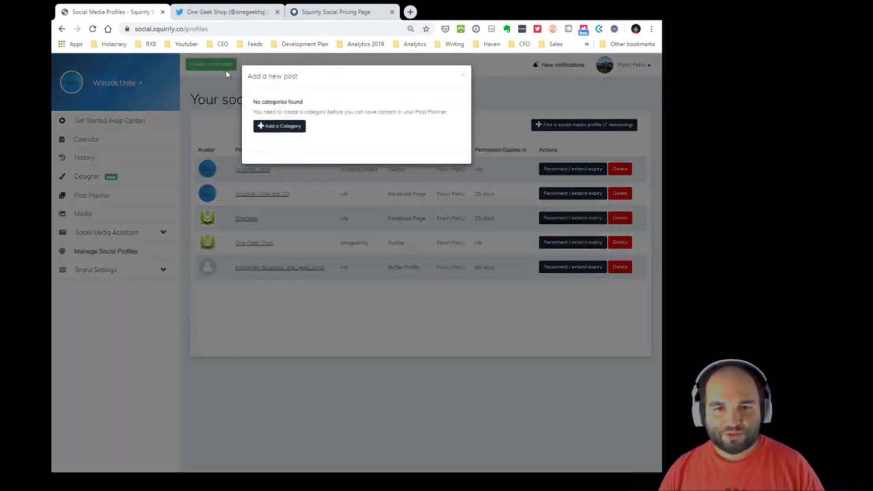
pyautogui.click(465, 76)
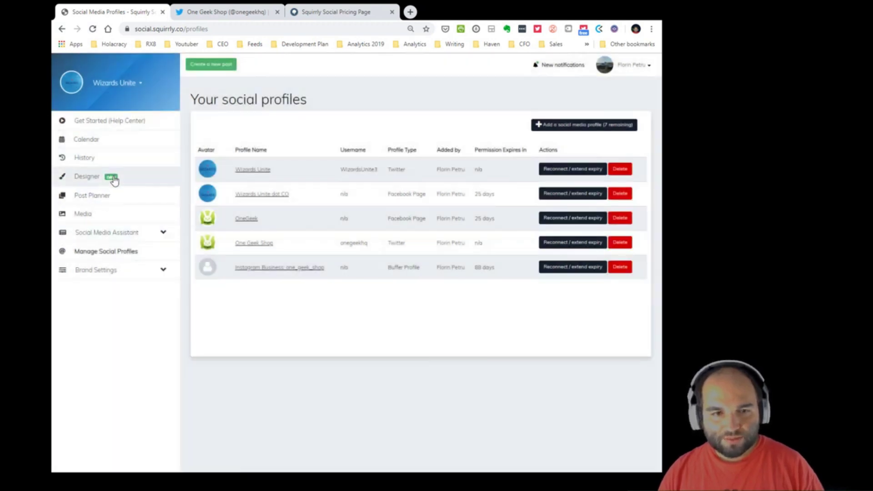
pyautogui.click(127, 200)
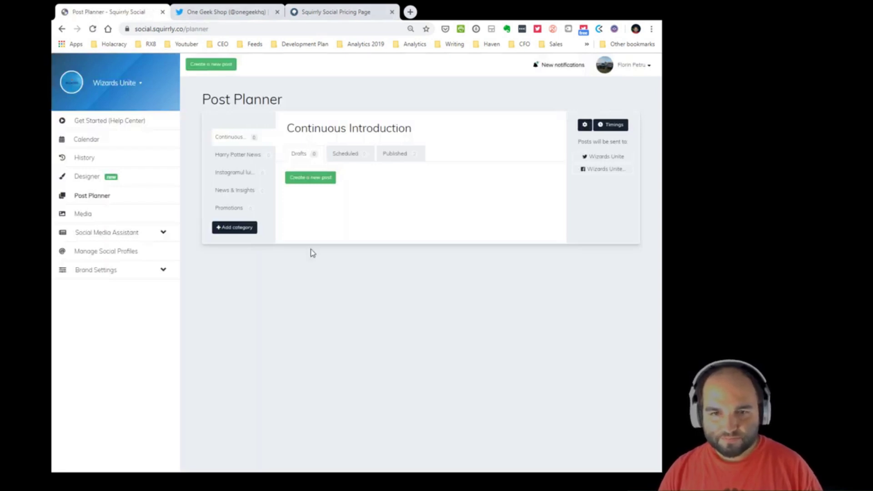
pyautogui.click(228, 64)
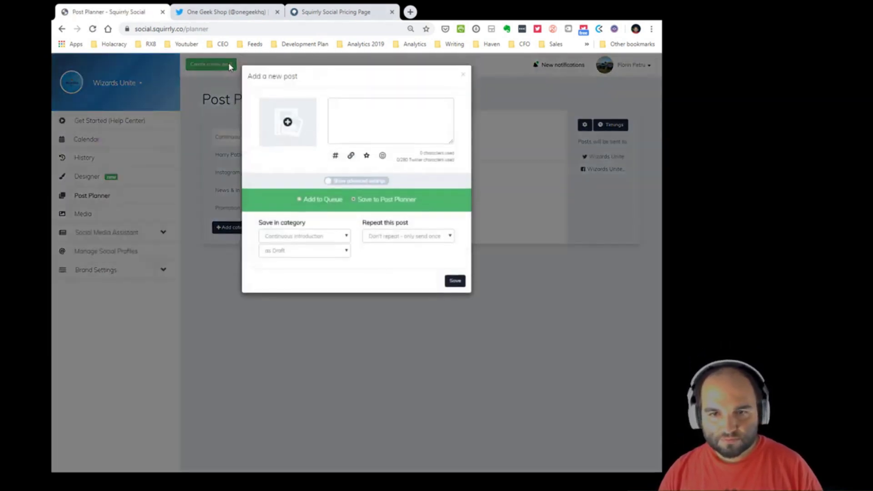
pyautogui.click(422, 126)
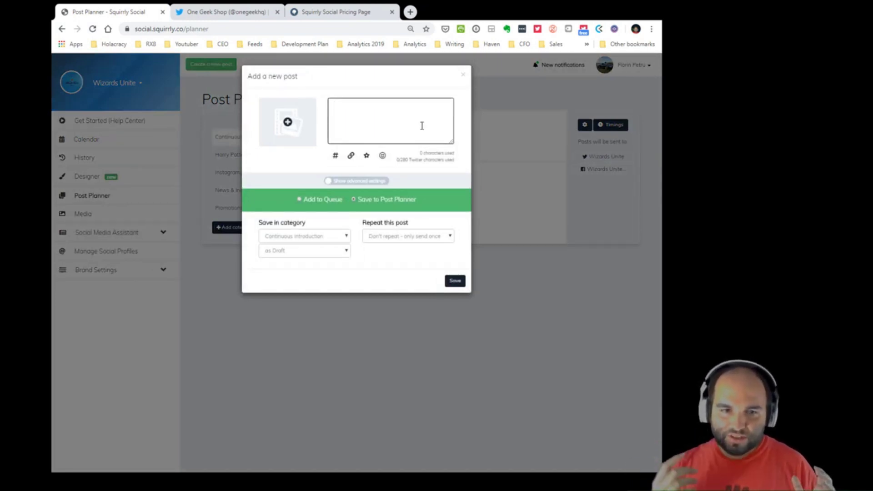
pyautogui.click(463, 76)
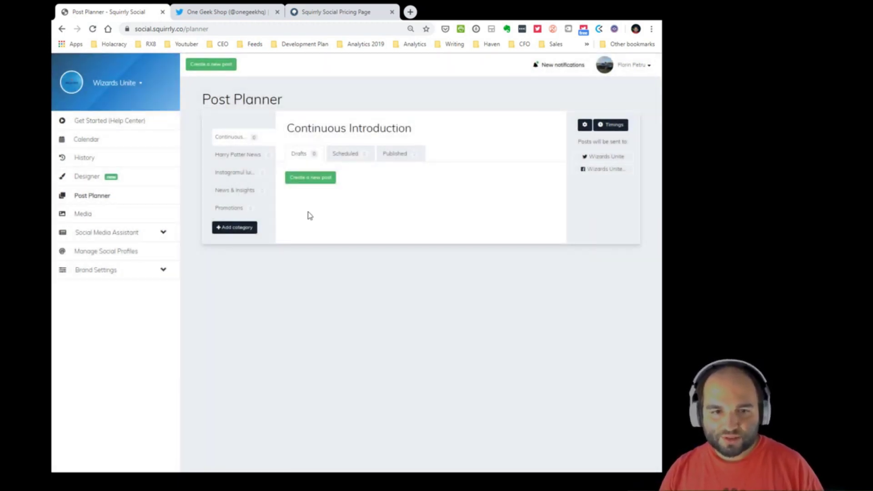
# Open the post calendar, look through the day view for Monday 9th September and return to the week view.
pyautogui.click(133, 199)
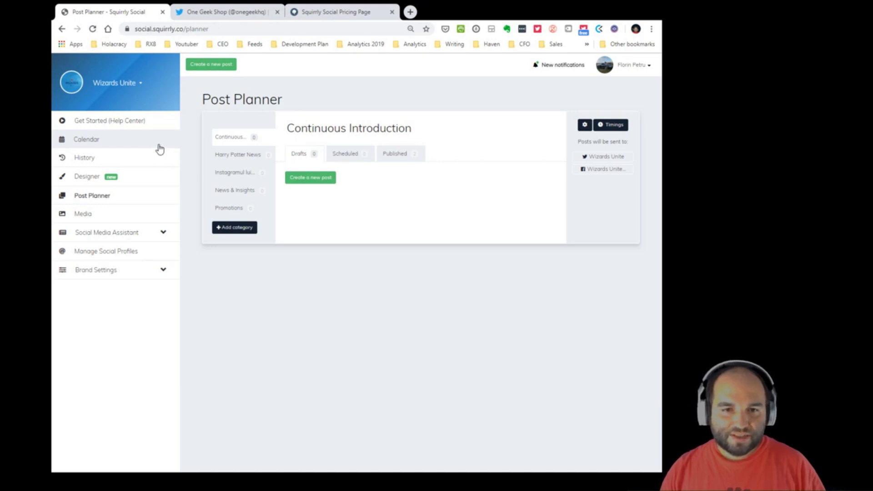
pyautogui.click(101, 144)
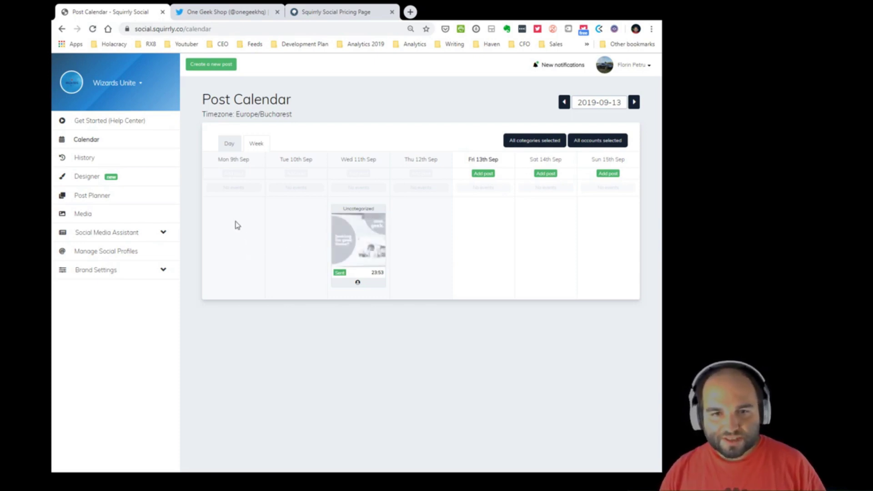
pyautogui.click(230, 143)
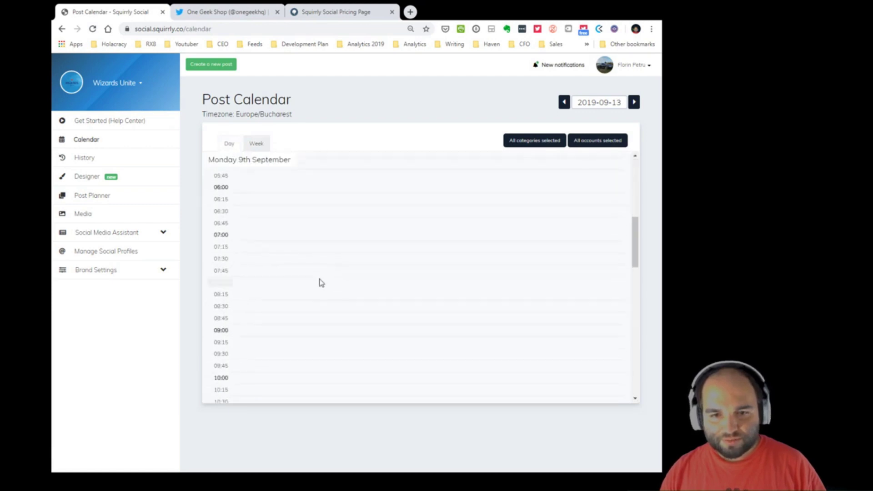
pyautogui.scroll(-5, 314, 280)
pyautogui.scroll(8, 312, 278)
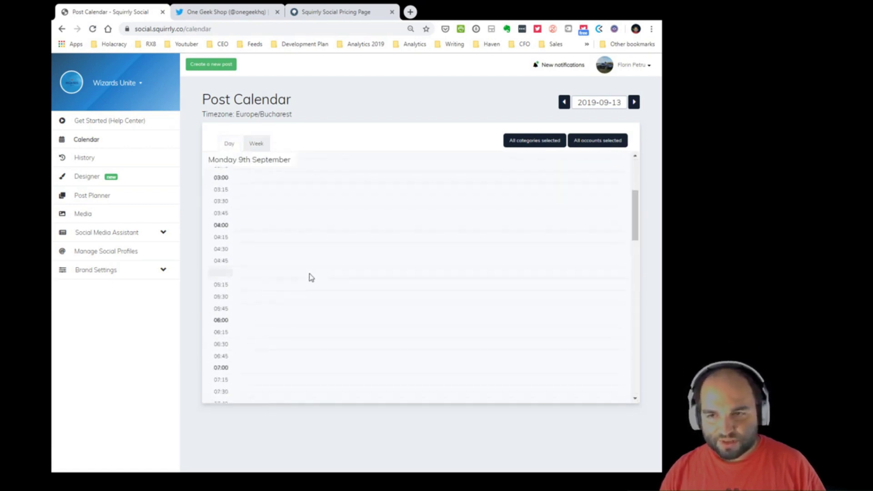
pyautogui.click(256, 143)
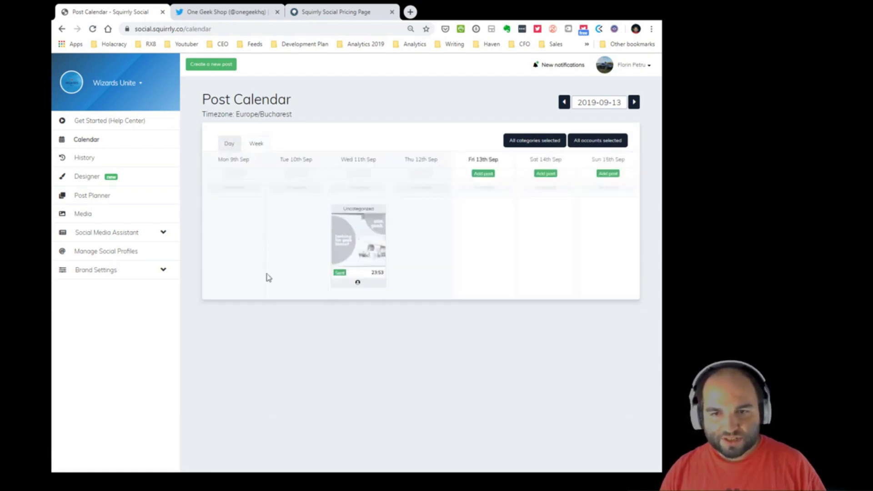
# Browse the weekly calendar back to the week of 2019-08-09 and forward one week to 2019-08-16.
pyautogui.click(565, 102)
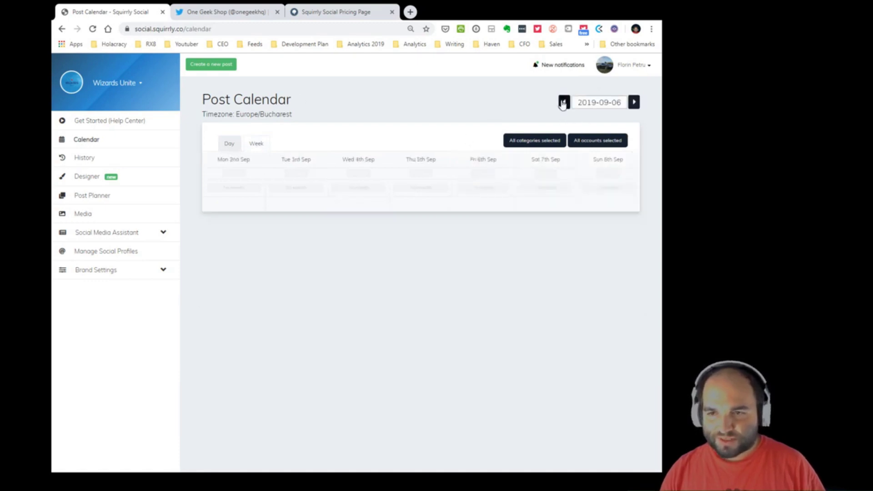
pyautogui.click(563, 102)
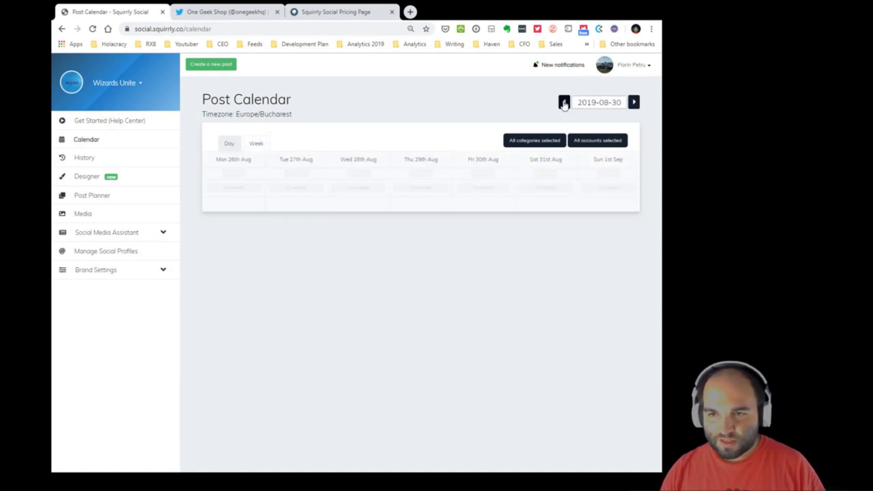
pyautogui.click(564, 103)
pyautogui.click(564, 102)
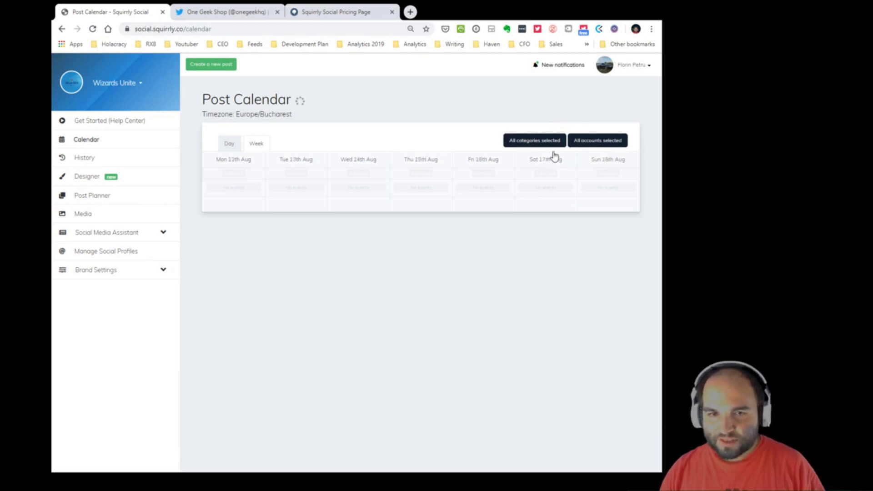
pyautogui.click(565, 101)
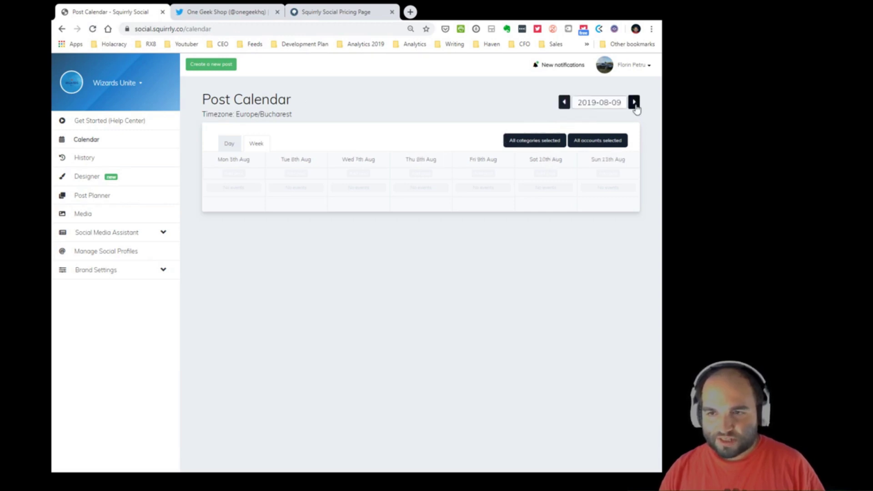
pyautogui.click(634, 103)
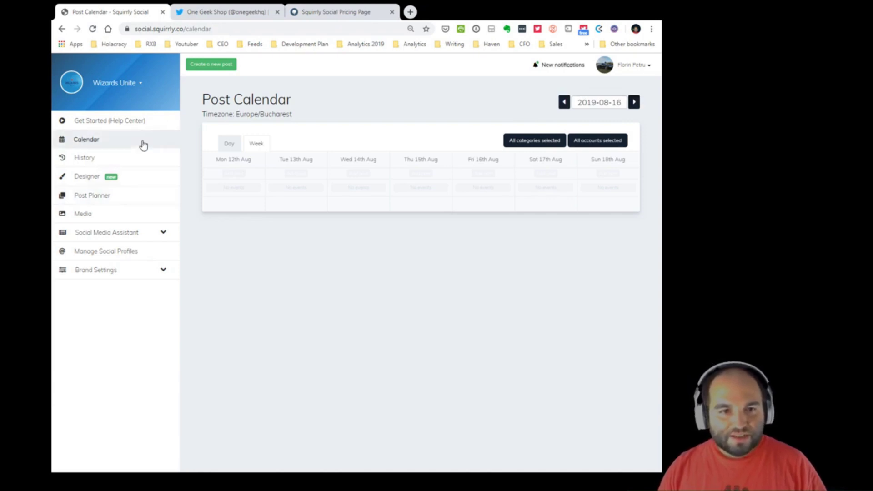
# View the sent-post history of the Instagram Business profile one_geek_shop, checking the post's status and the date range picker without changing it.
pyautogui.click(144, 158)
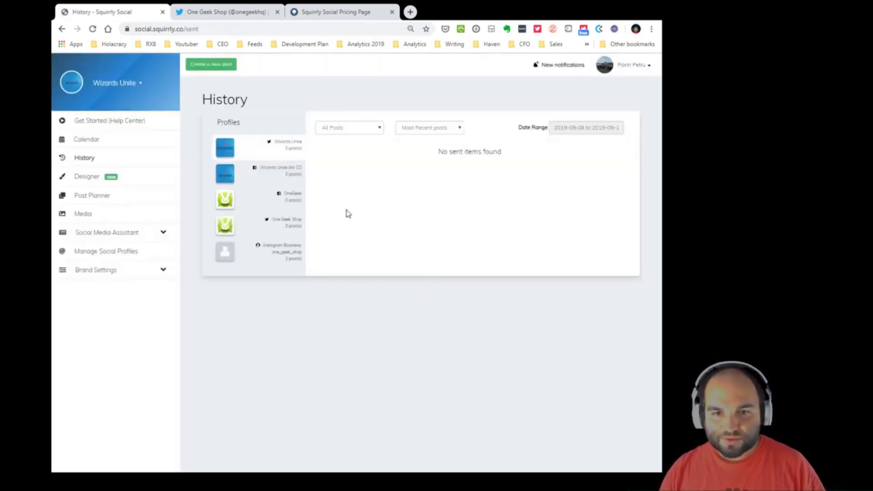
pyautogui.click(287, 257)
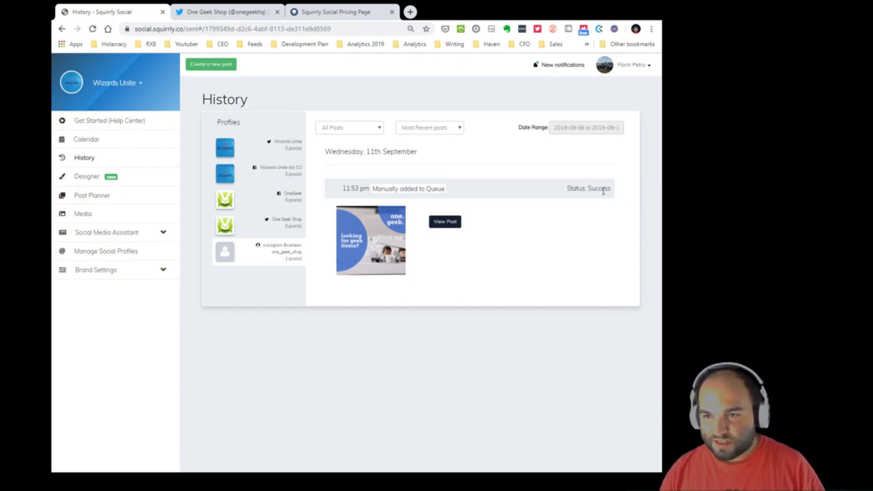
pyautogui.moveTo(615, 192); pyautogui.dragTo(546, 196)
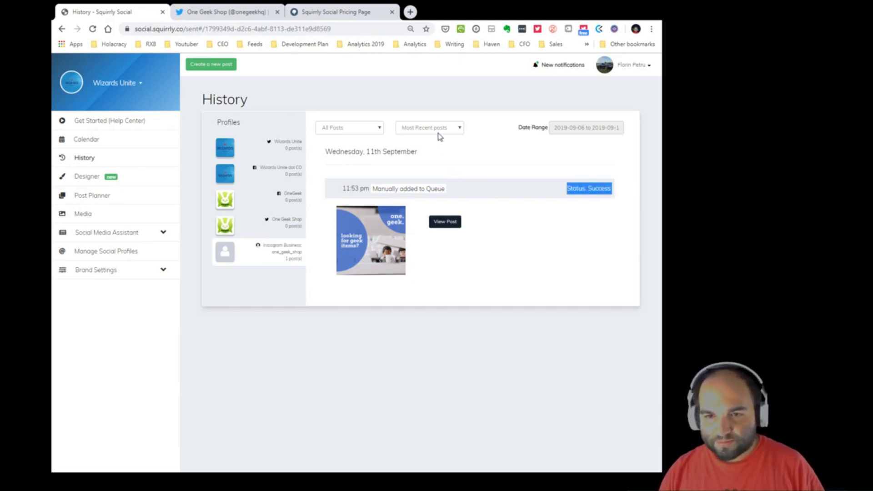
pyautogui.click(565, 131)
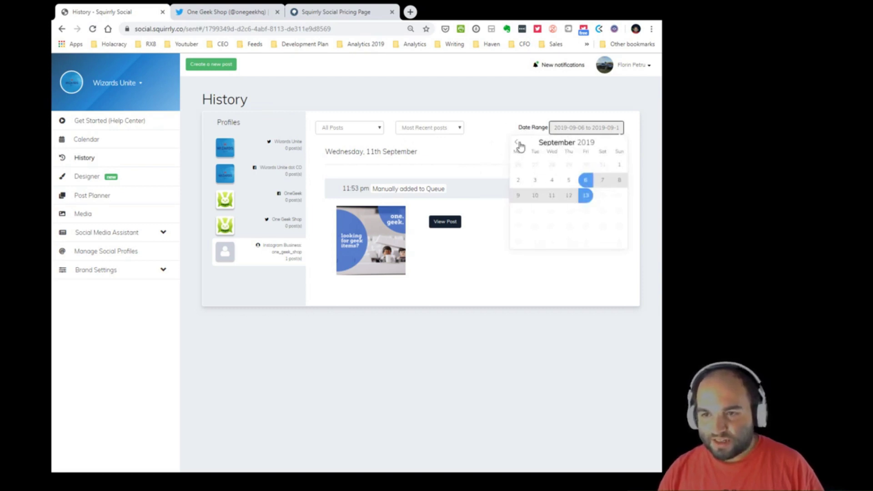
pyautogui.click(404, 354)
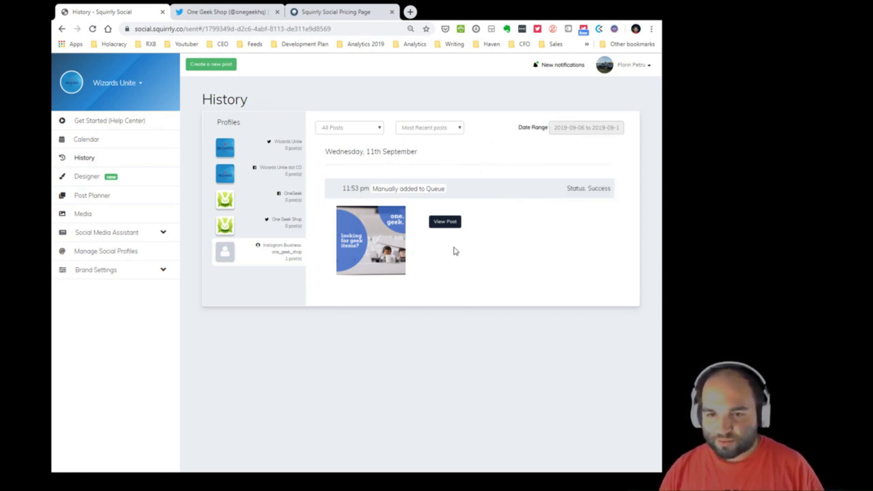
pyautogui.tripleClick(604, 188)
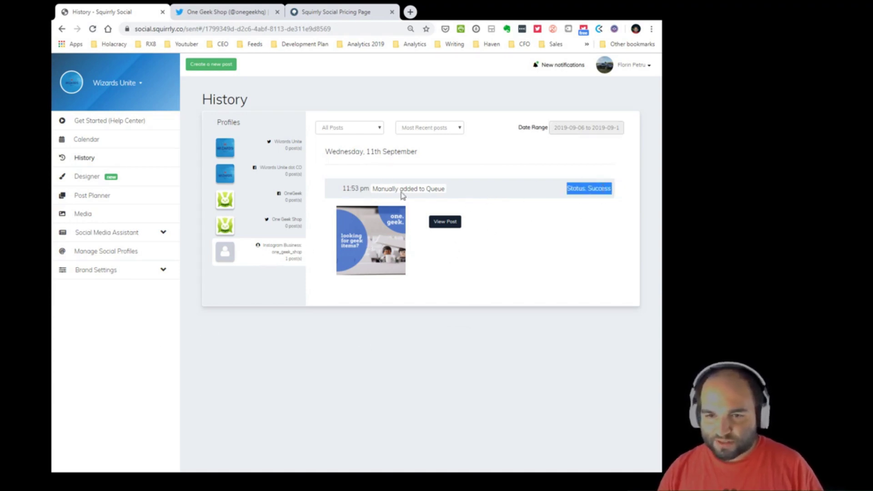
pyautogui.click(456, 259)
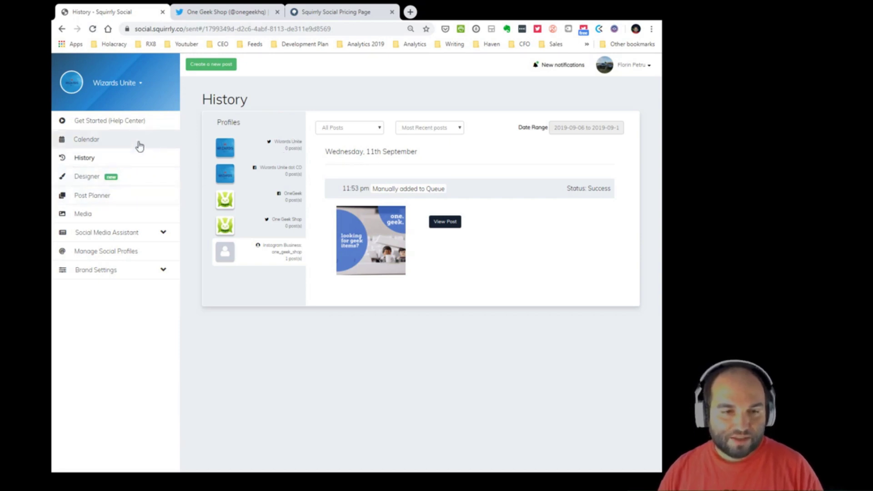
# Open the Designer, try several templates and choose the tinted woman's portrait with the headline across its lower part.
pyautogui.click(138, 177)
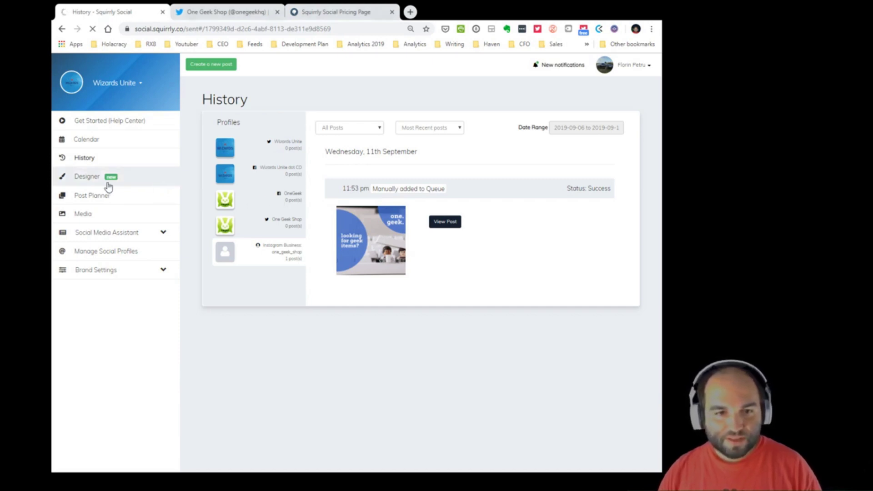
pyautogui.click(87, 183)
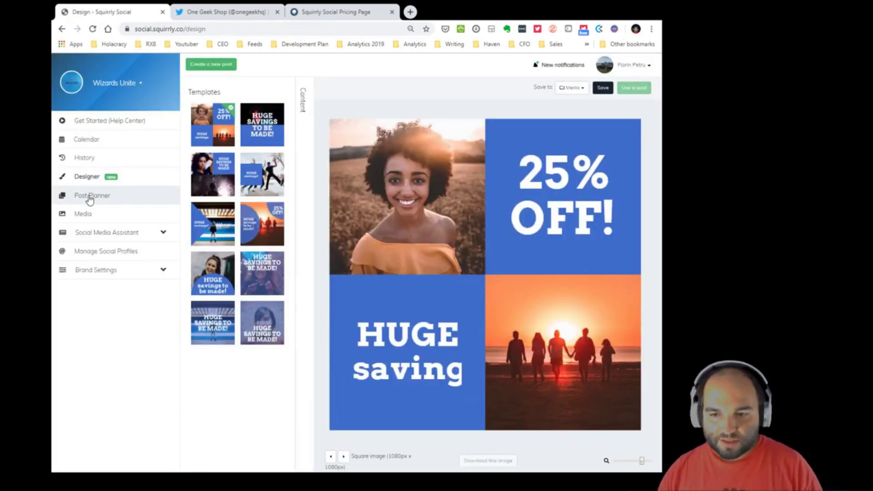
pyautogui.click(219, 185)
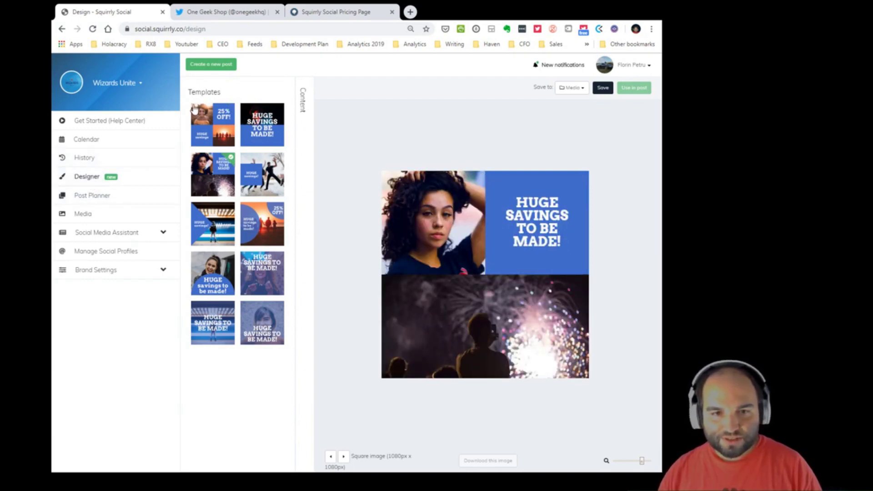
pyautogui.moveTo(191, 91); pyautogui.dragTo(227, 93)
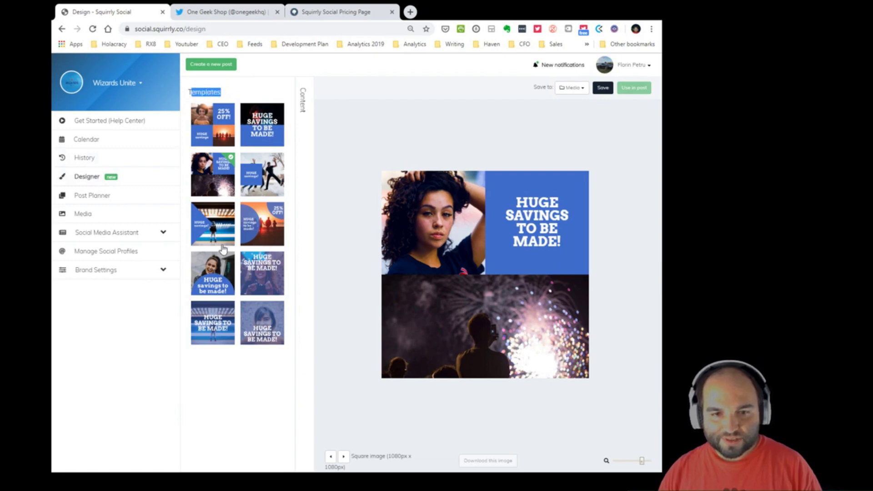
pyautogui.click(280, 226)
pyautogui.click(268, 295)
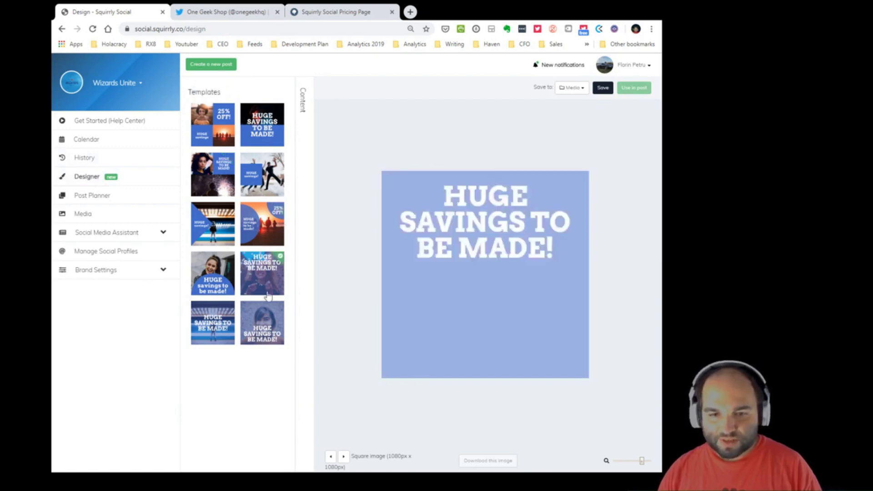
pyautogui.click(262, 328)
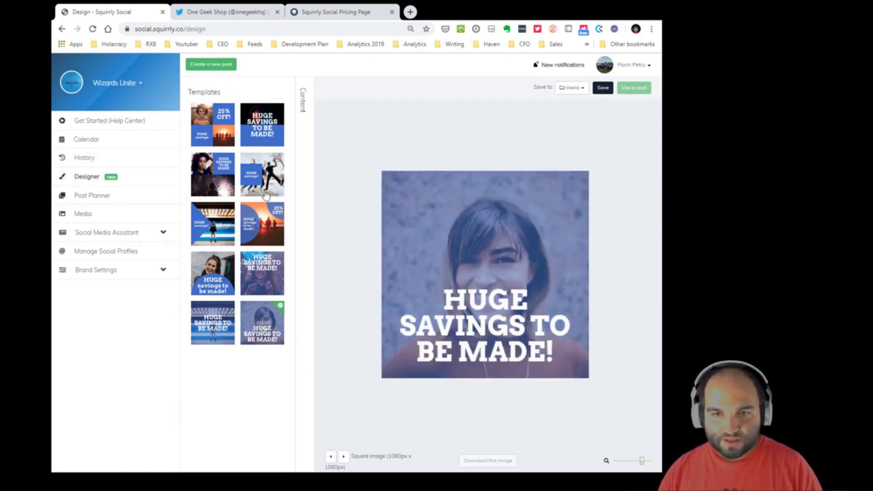
# Replace the template's middle text with "Awesome Videos done for you in under a minute" and open the list of available fonts.
pyautogui.click(303, 101)
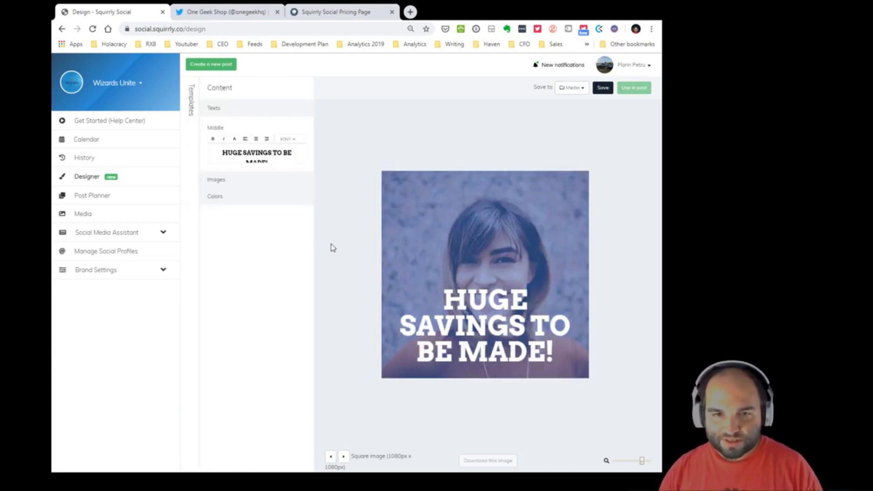
pyautogui.click(260, 157)
pyautogui.hotkey('ctrl', 'a')
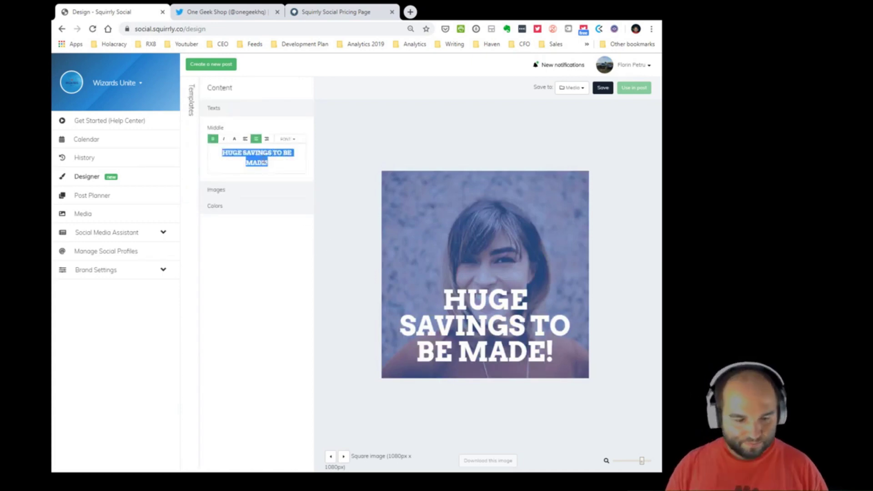
pyautogui.write('Aweso')
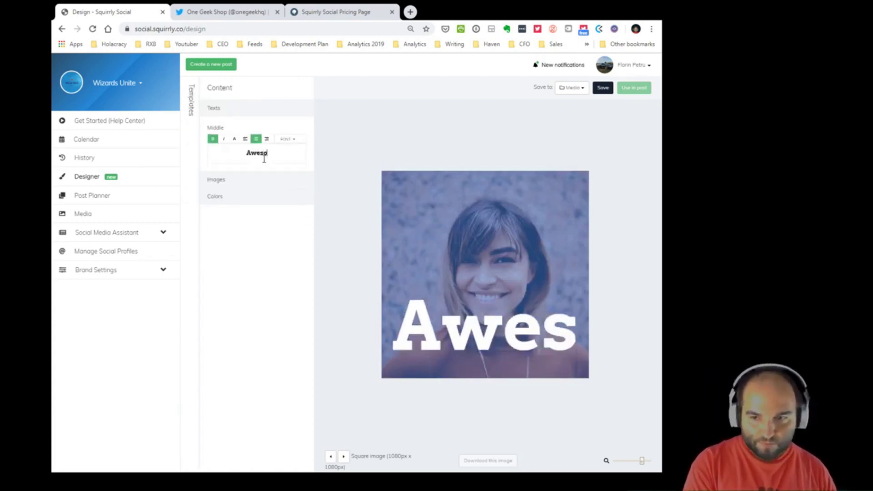
pyautogui.write('me Vid')
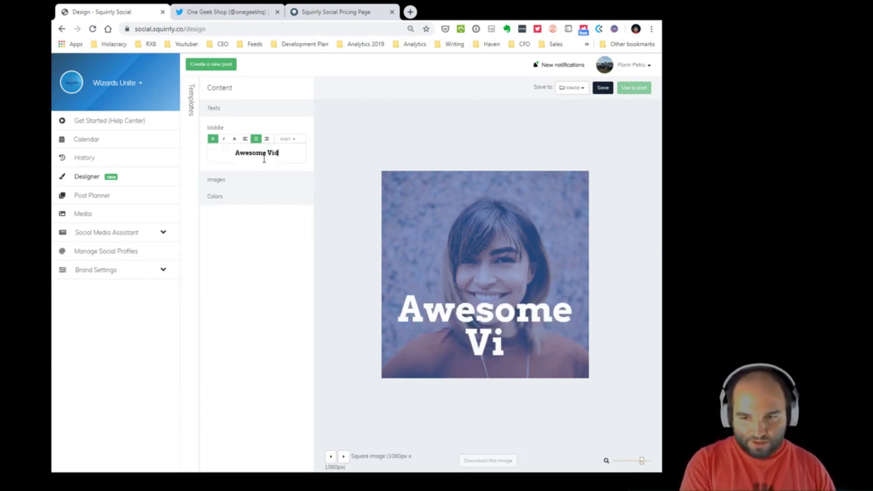
pyautogui.write('eos')
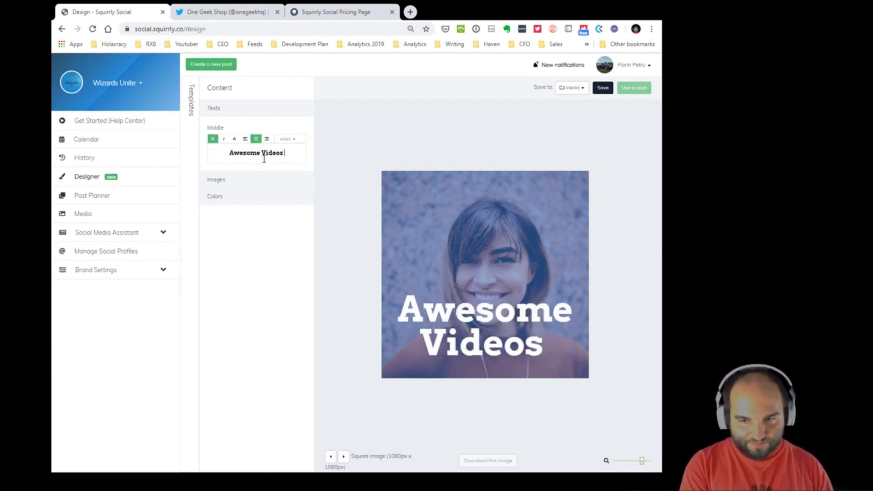
pyautogui.write(' done for y')
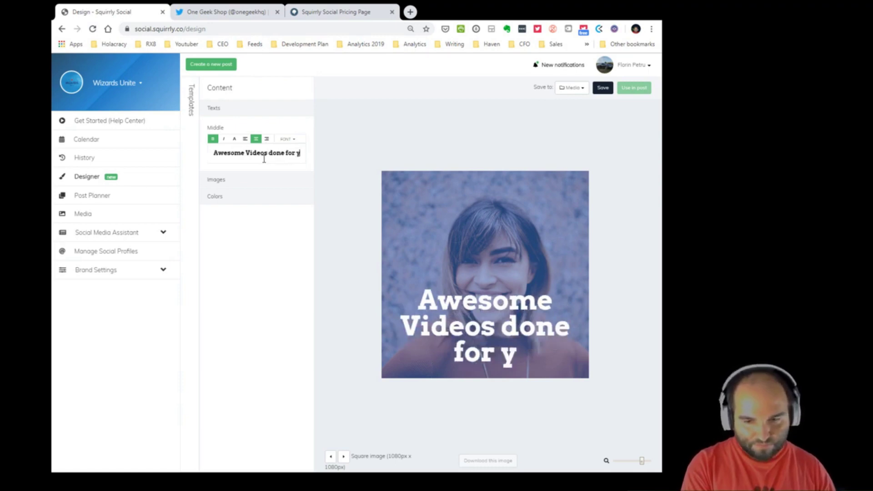
pyautogui.write('ou in under ')
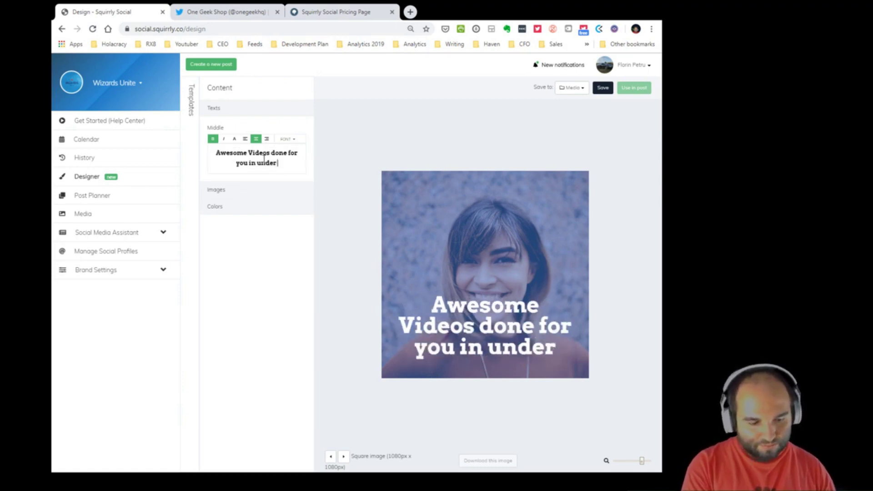
pyautogui.write('a minute')
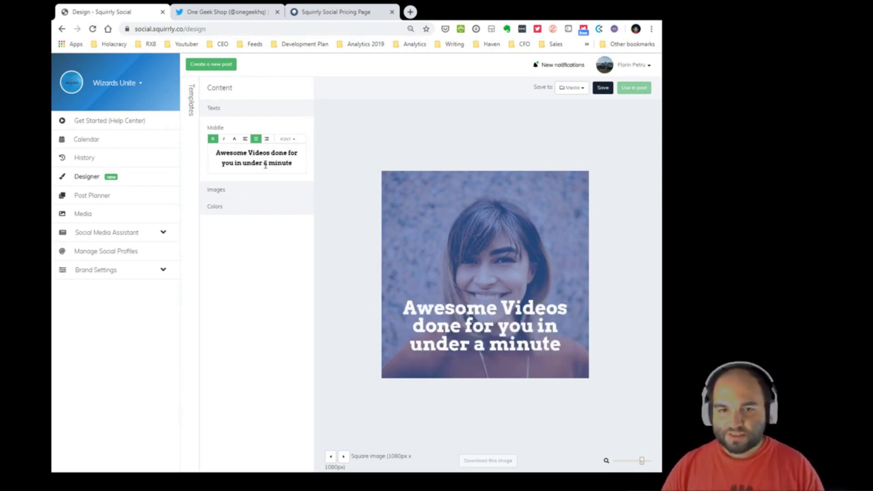
pyautogui.click(474, 306)
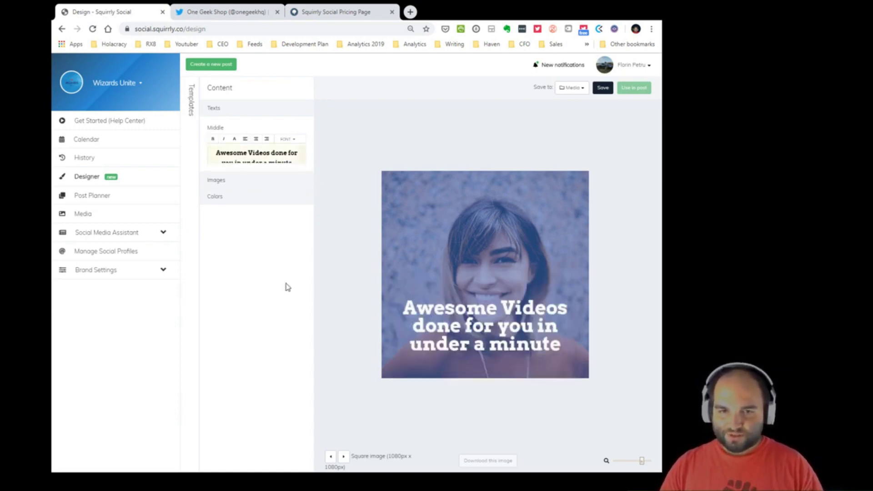
pyautogui.click(293, 141)
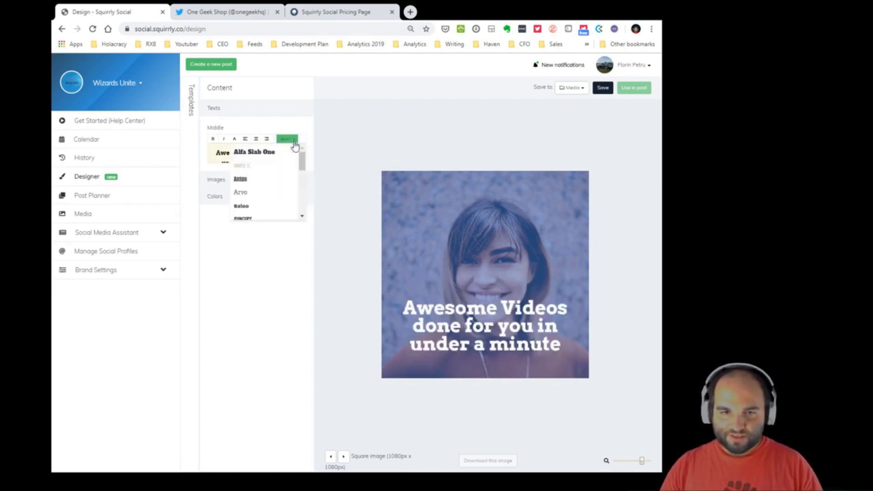
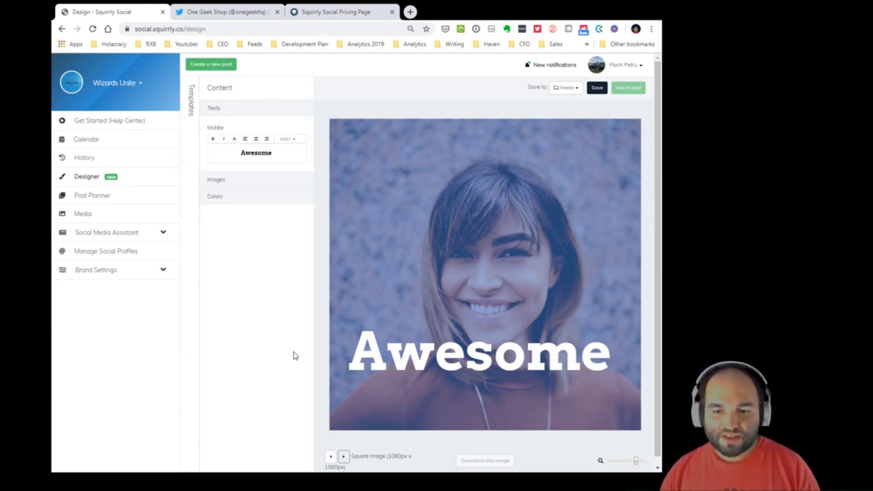
# Open the Post Planner and view the form for adding a category, closing it without saving.
pyautogui.click(92, 196)
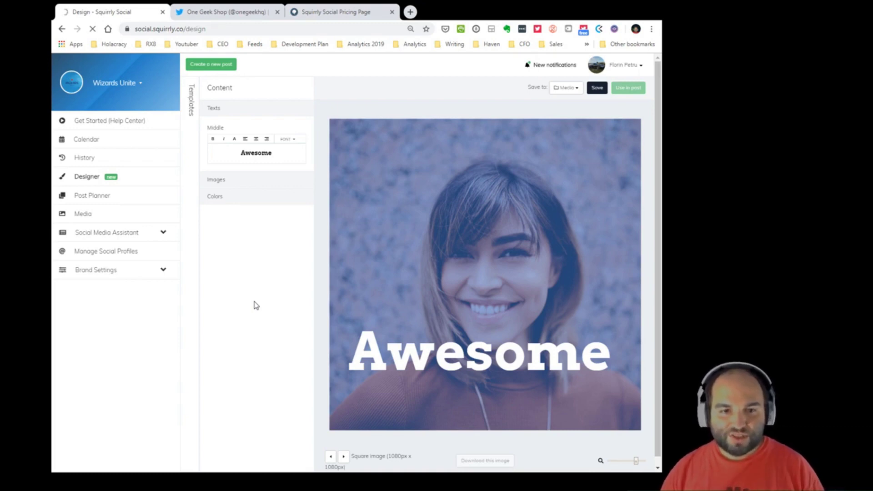
pyautogui.click(91, 200)
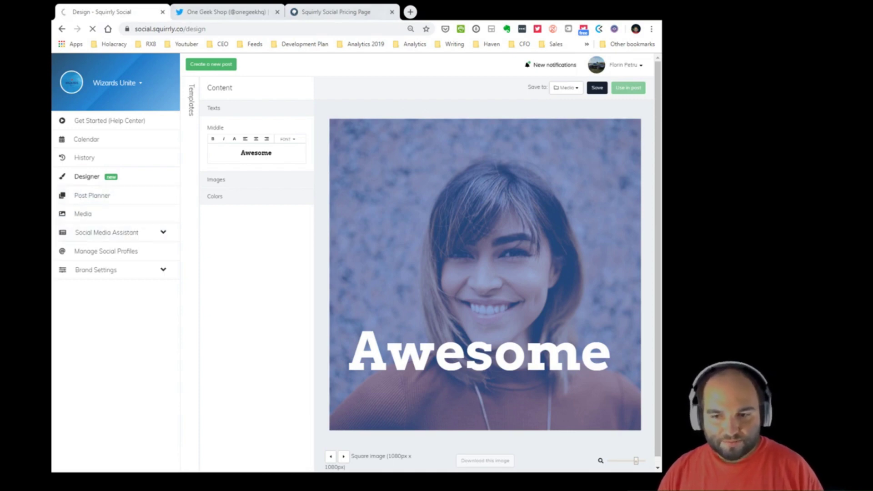
pyautogui.click(82, 197)
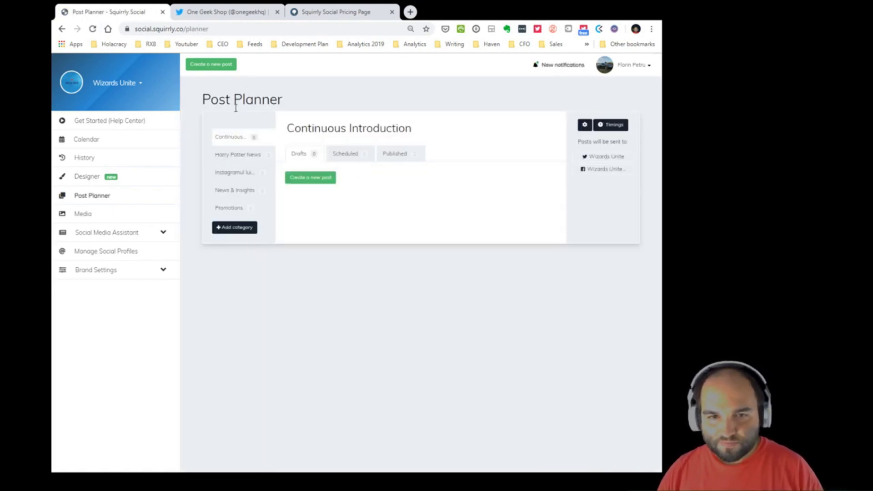
pyautogui.click(242, 233)
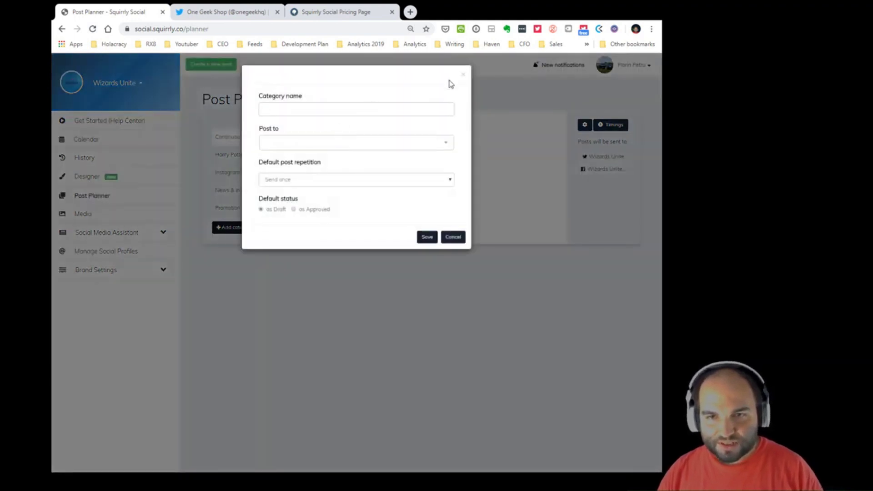
pyautogui.click(463, 74)
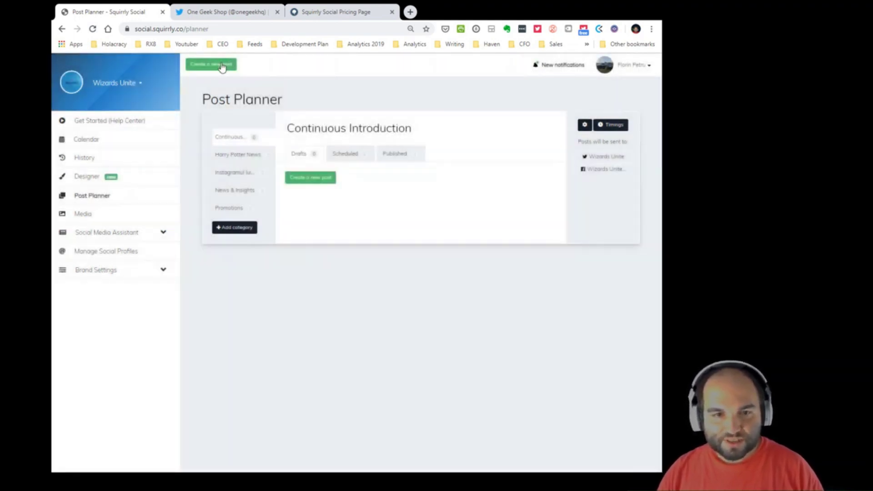
# Start a new post and attach the "looking for geek items?" design from the media library.
pyautogui.click(222, 66)
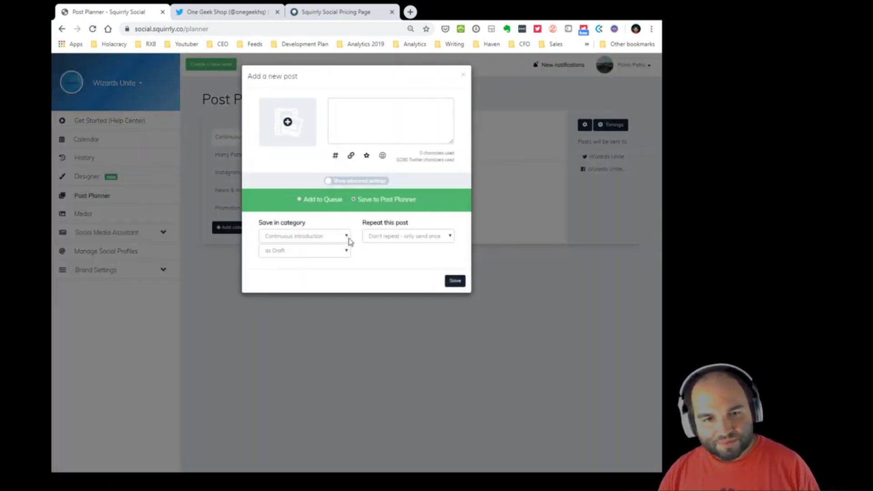
pyautogui.click(302, 135)
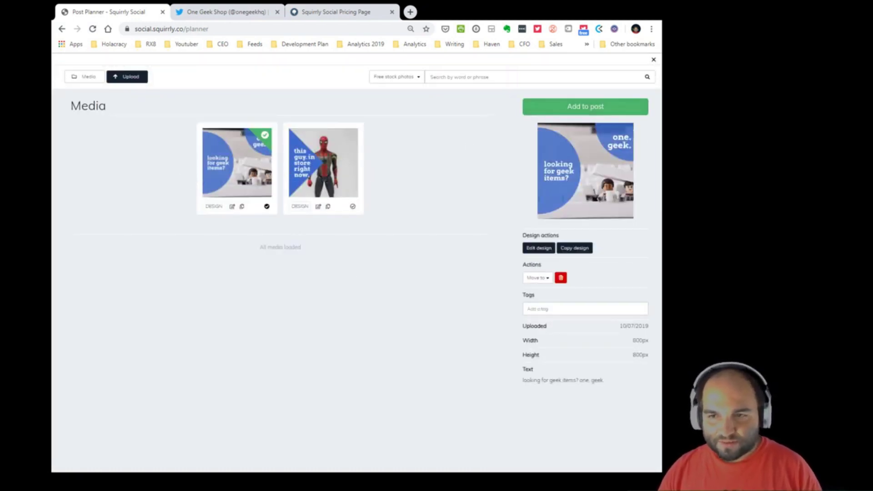
pyautogui.click(613, 108)
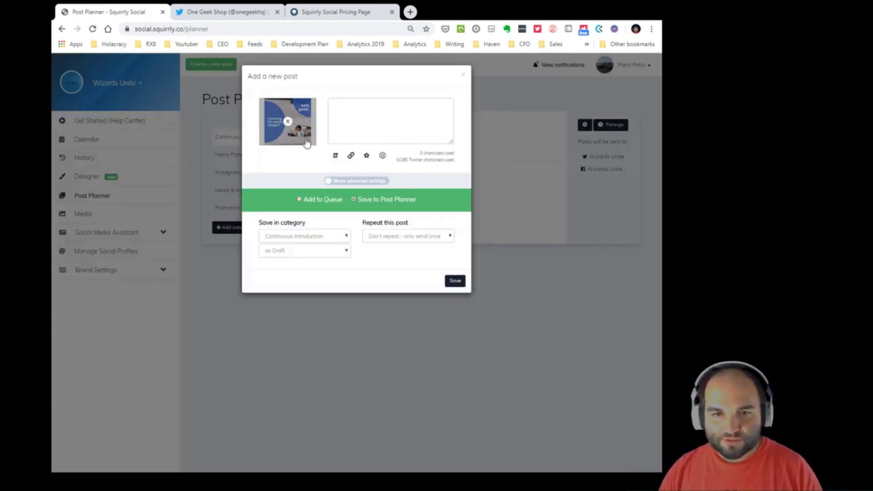
# Write the post text "go to one geek shop and find geek items - spider man , pokemon, anime, cosplay, harry potter".
pyautogui.click(412, 121)
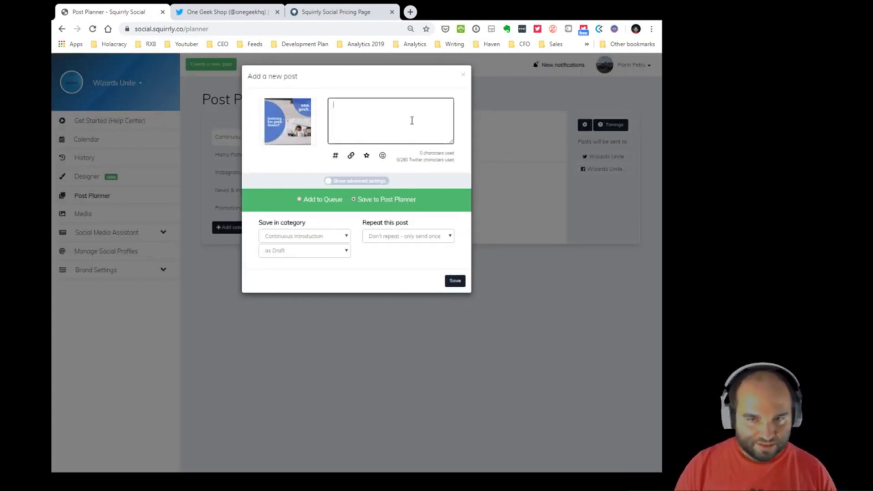
pyautogui.write('go to')
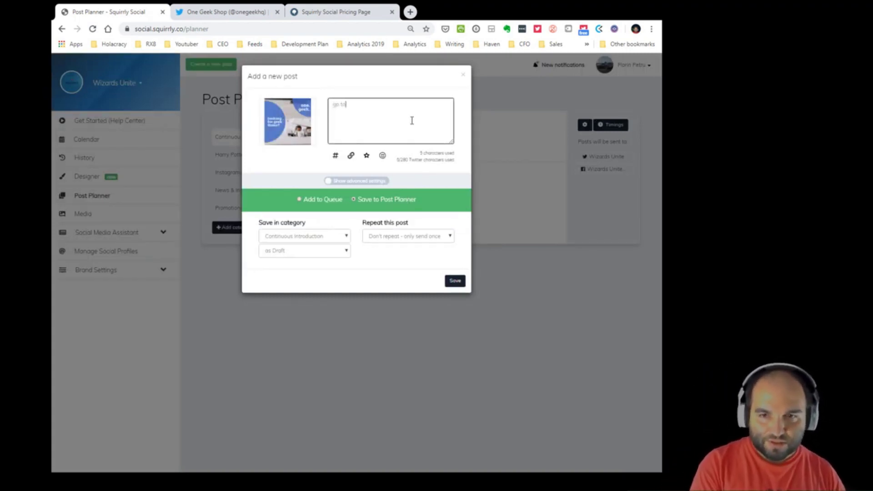
pyautogui.write(' one geek sh')
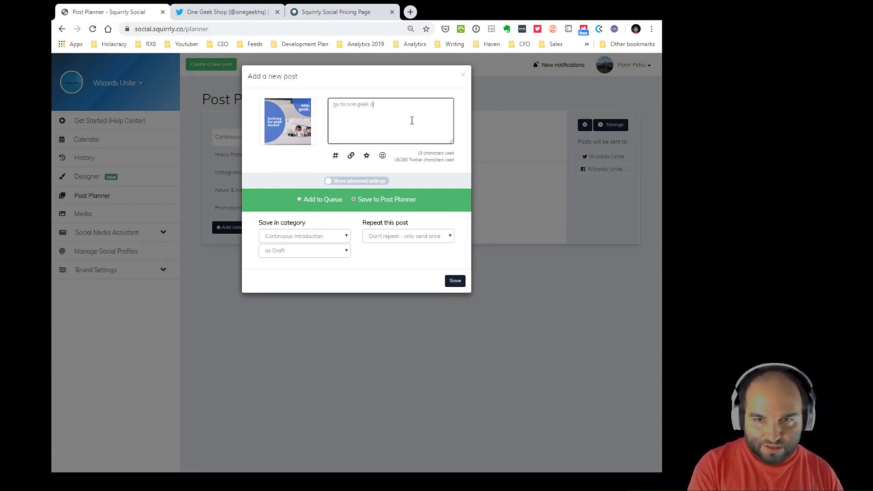
pyautogui.write('op and fi')
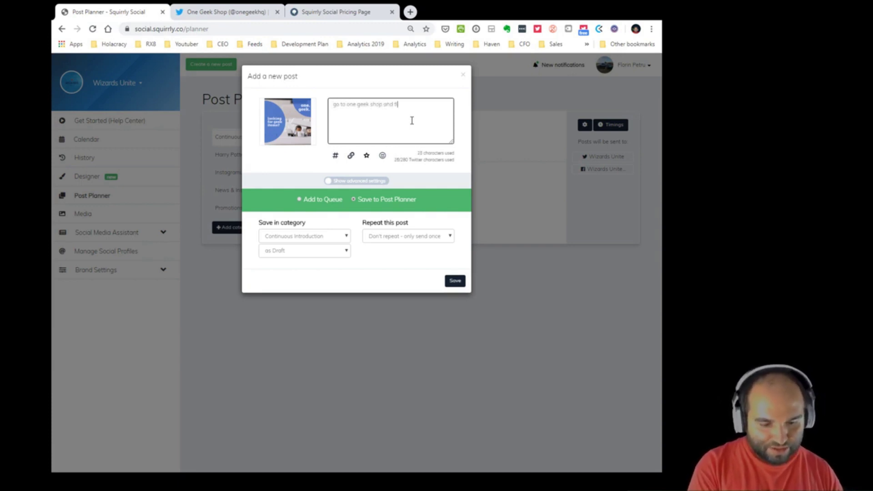
pyautogui.write('nd geek i')
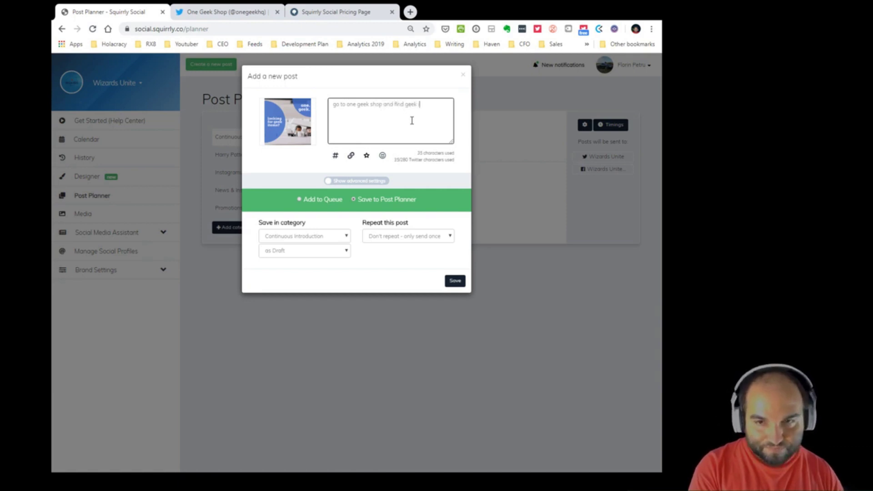
pyautogui.write('tems - spider man ')
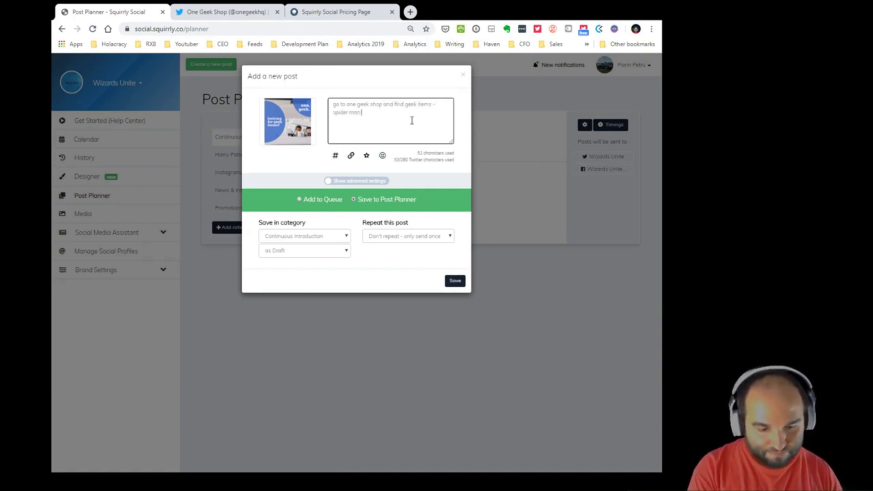
pyautogui.write(', poke')
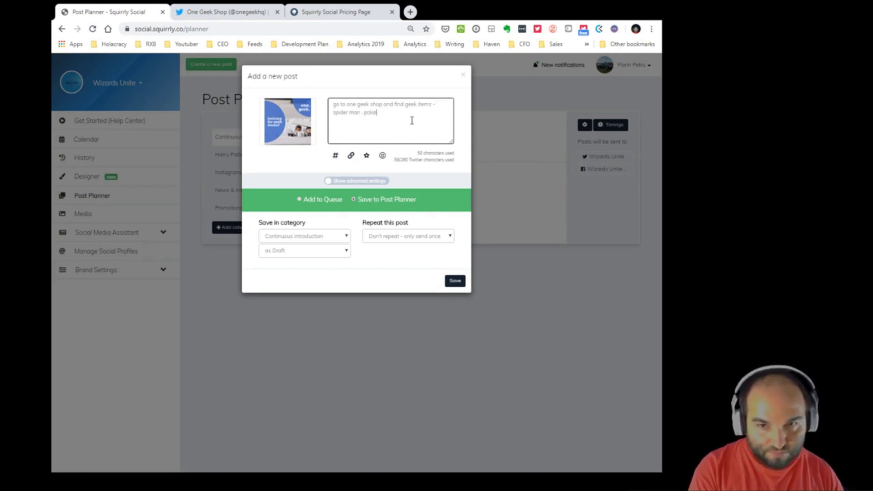
pyautogui.write('mon, an')
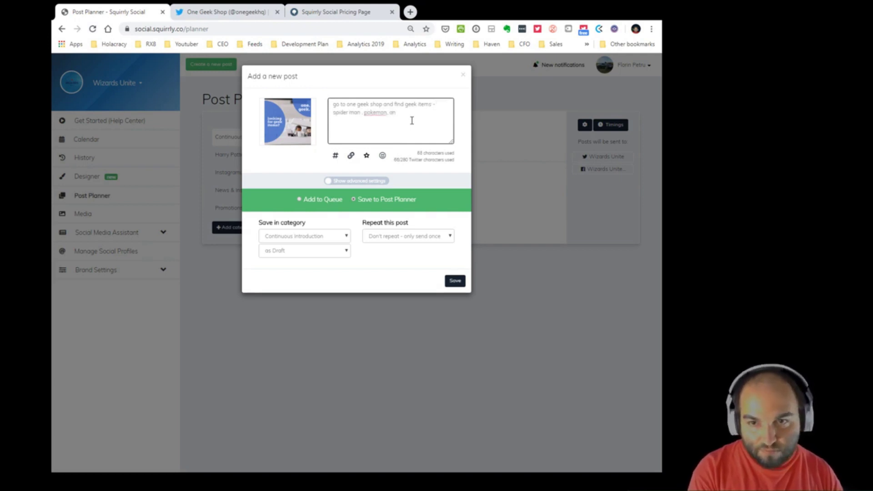
pyautogui.write('ime, cosplay')
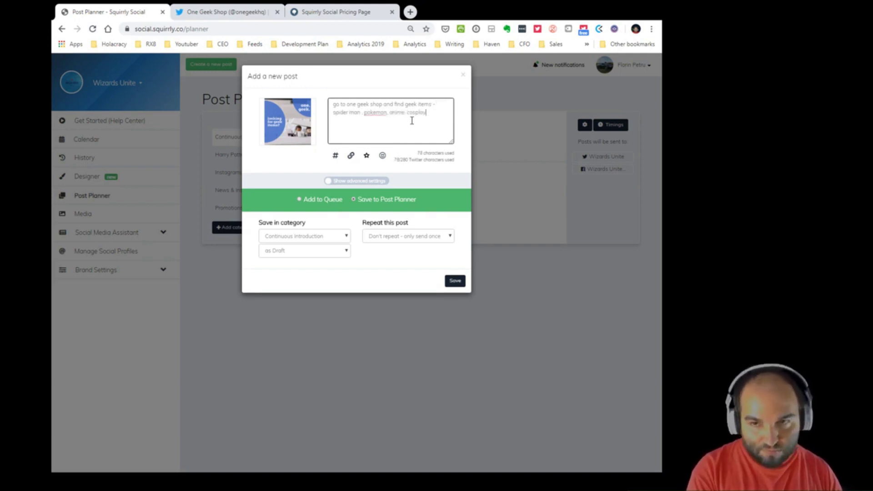
pyautogui.write(', harry po')
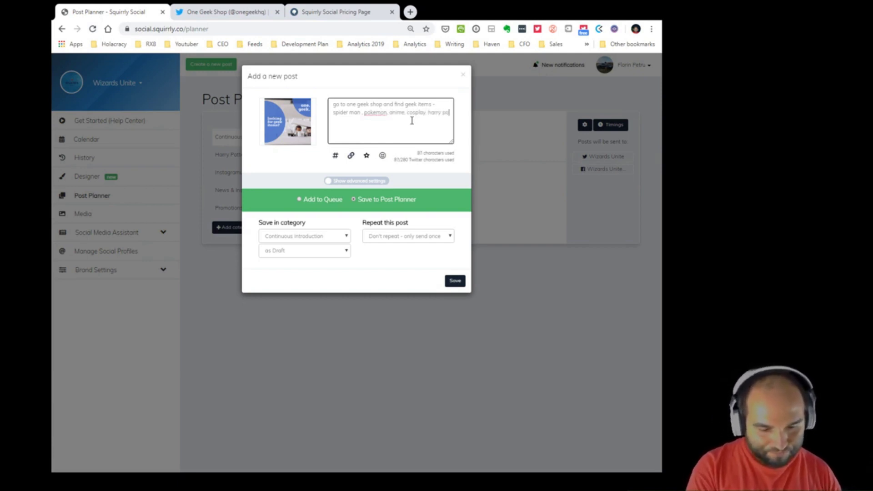
pyautogui.write('tter')
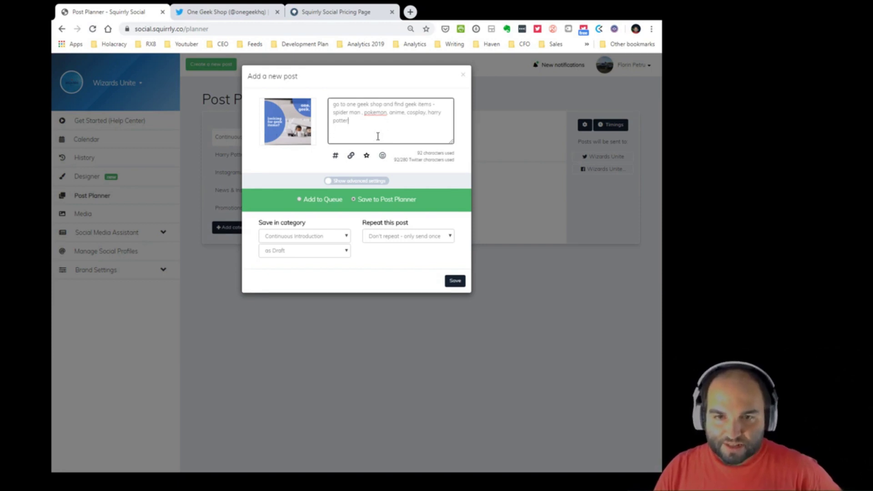
# Add emojis to the post text automatically.
pyautogui.click(337, 159)
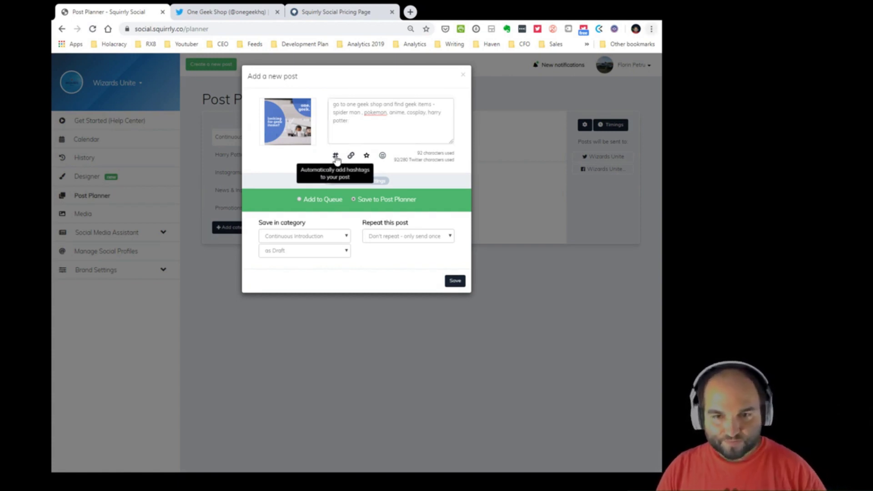
pyautogui.click(366, 156)
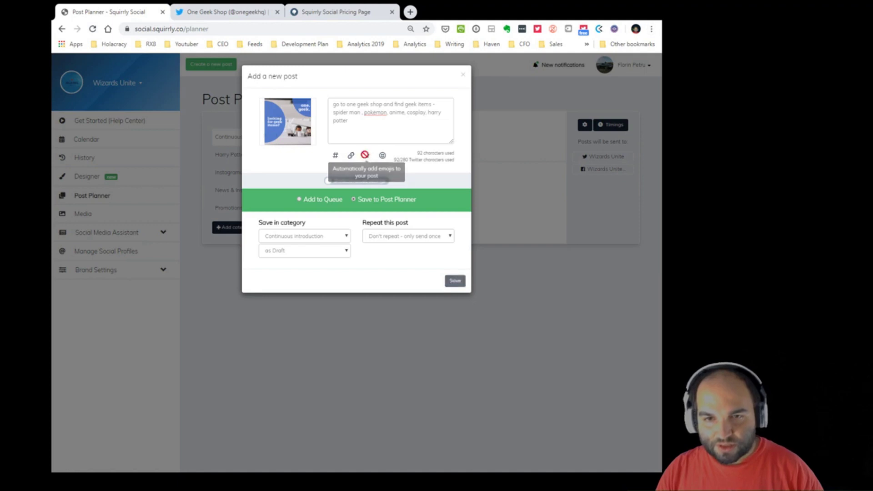
pyautogui.click(396, 129)
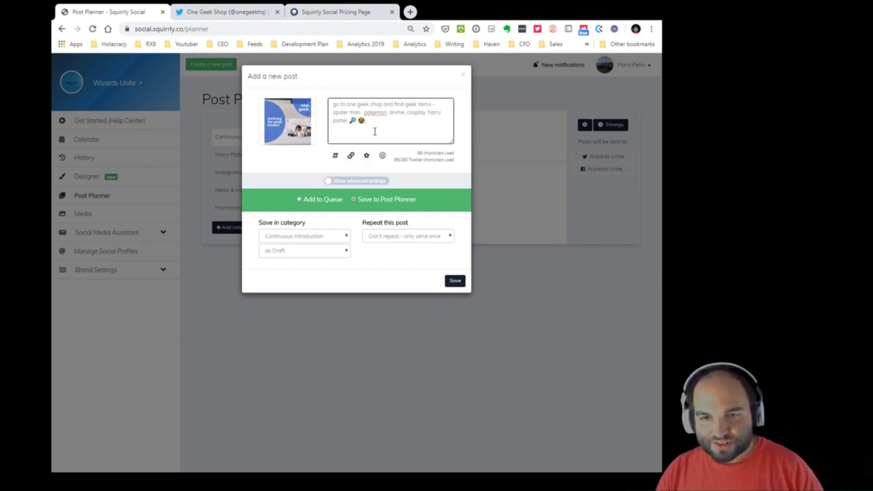
# Insert the Cat Face emoji manually at the beginning of the post text.
pyautogui.click(410, 103)
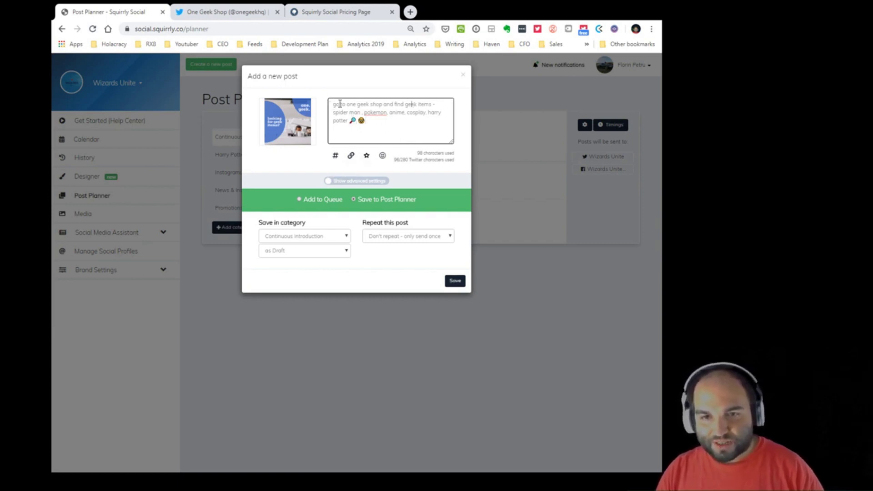
pyautogui.click(384, 156)
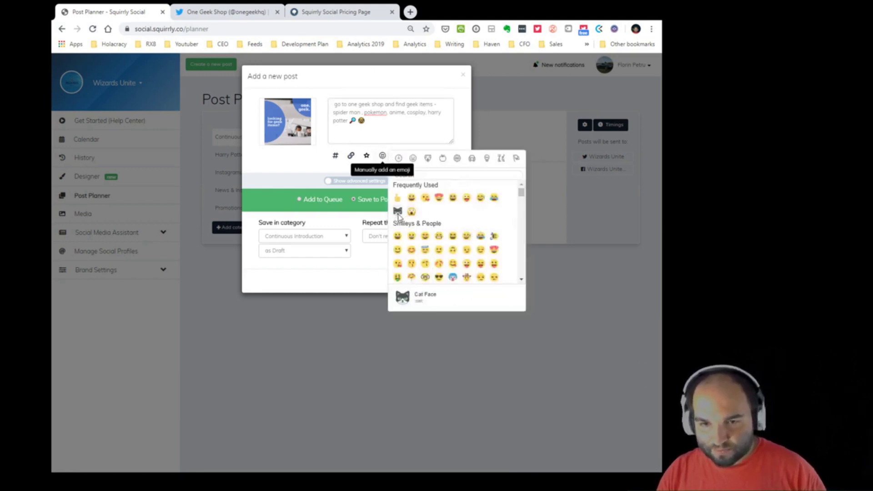
pyautogui.click(398, 212)
pyautogui.click(401, 127)
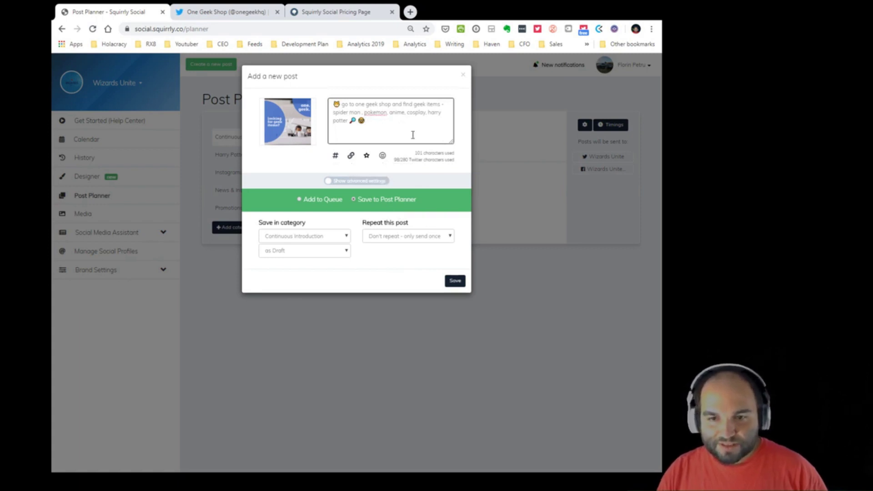
# Add hashtags to the post text automatically and check the watermark option in the advanced settings without enabling it.
pyautogui.click(334, 157)
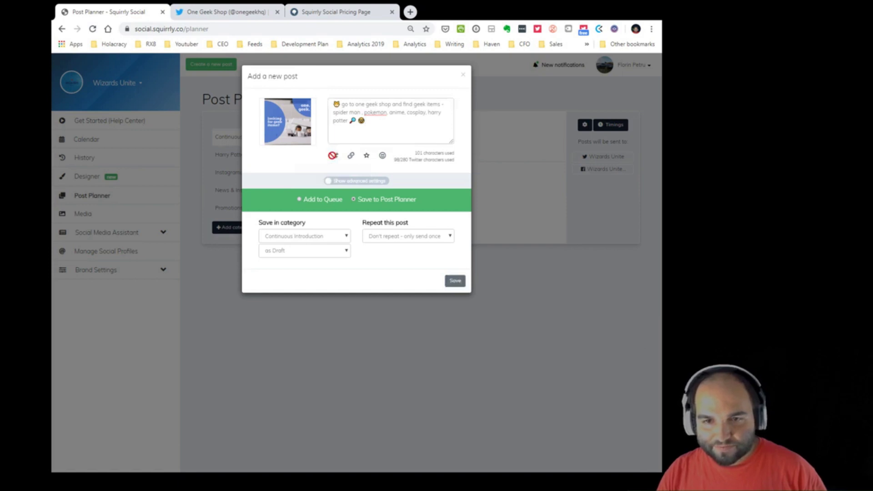
pyautogui.click(374, 105)
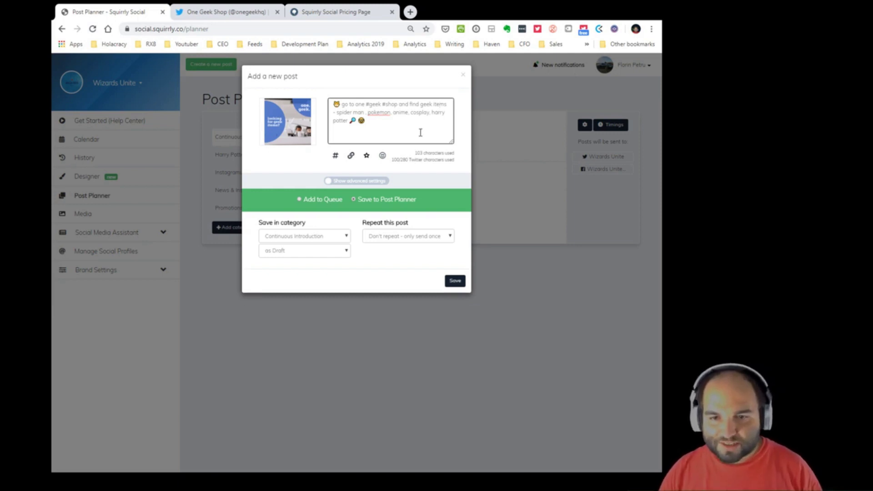
pyautogui.click(384, 182)
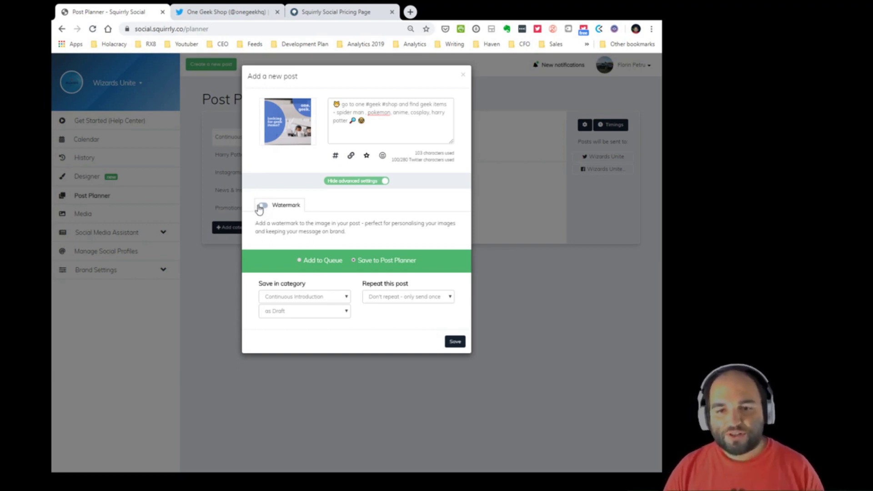
pyautogui.click(335, 182)
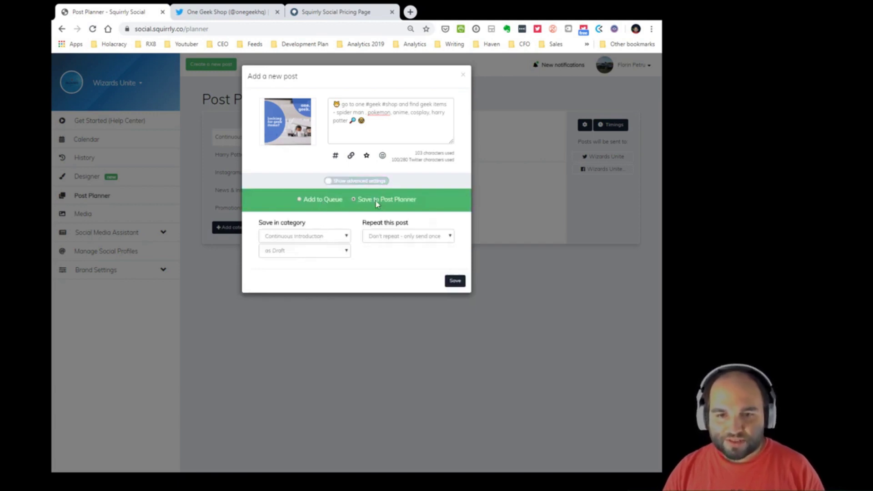
# Set the post to be added to the queue and choose the One Geek Shop Twitter account as its destination.
pyautogui.click(325, 203)
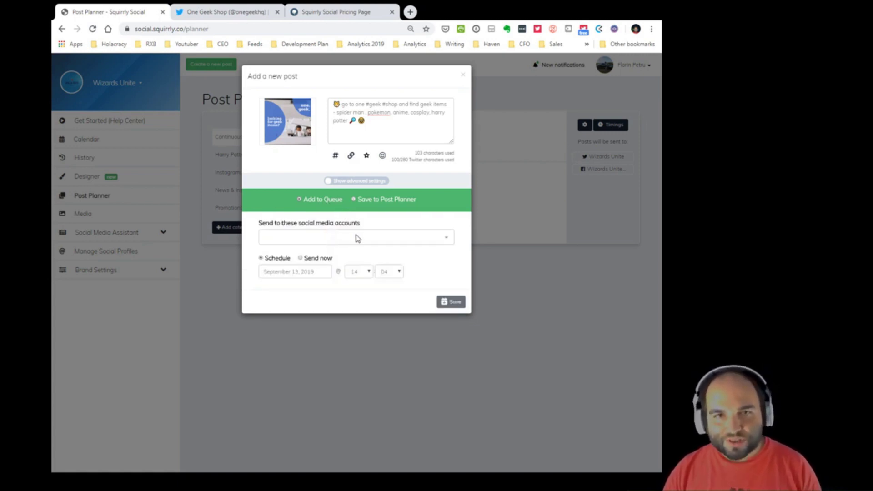
pyautogui.click(388, 240)
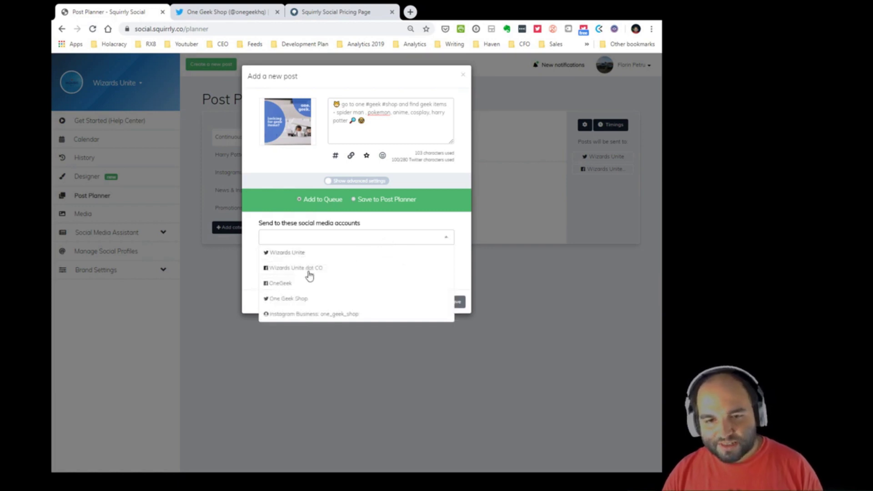
pyautogui.click(298, 304)
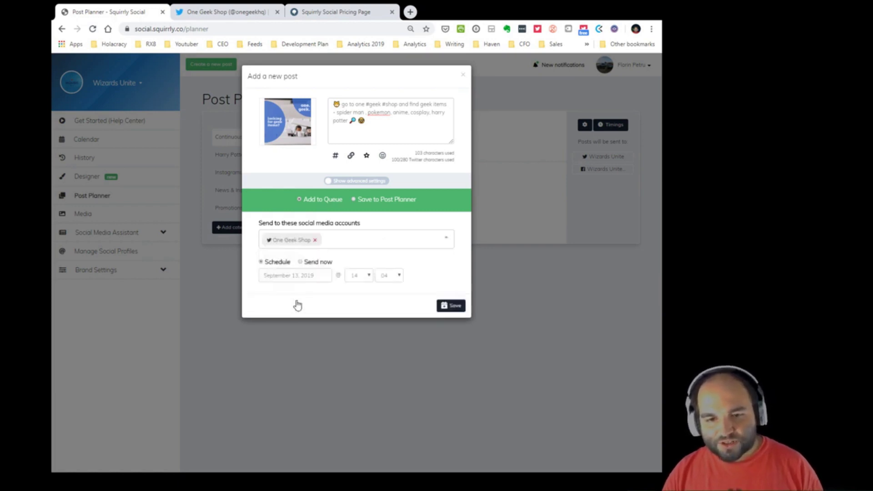
# Browse the schedule date picker forward to December 2019 and close it without changing the date.
pyautogui.click(290, 277)
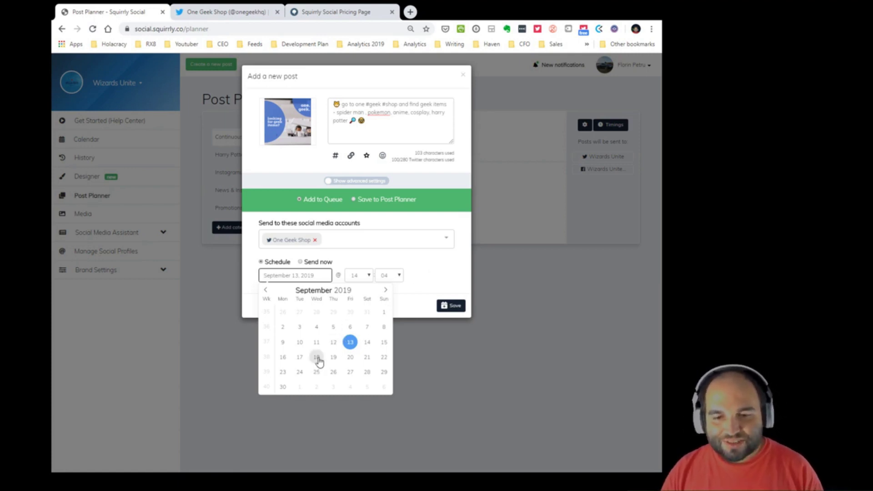
pyautogui.click(386, 290)
pyautogui.click(386, 291)
pyautogui.click(386, 291)
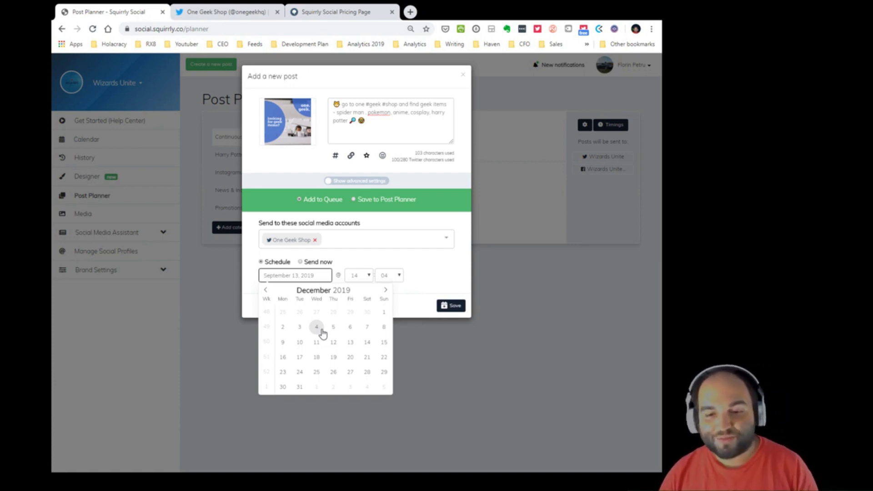
pyautogui.click(445, 273)
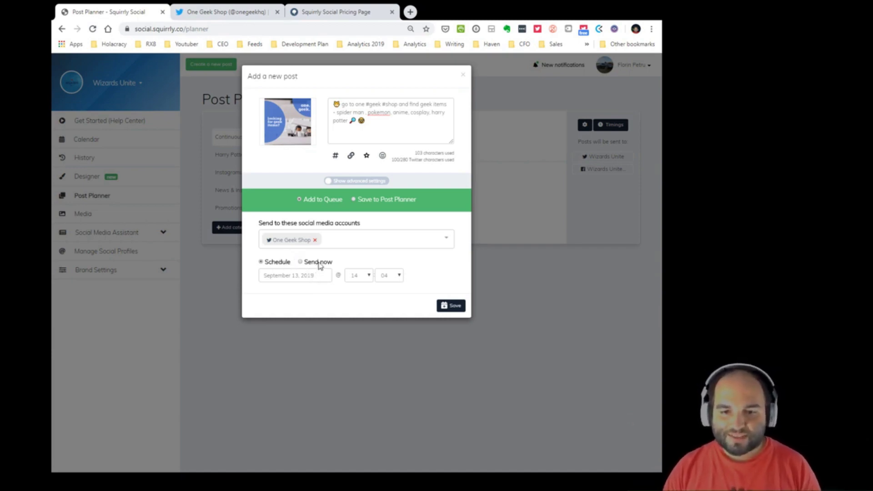
# Send the post immediately to the One Geek Shop account and reload its Twitter profile to check for the tweet.
pyautogui.click(301, 262)
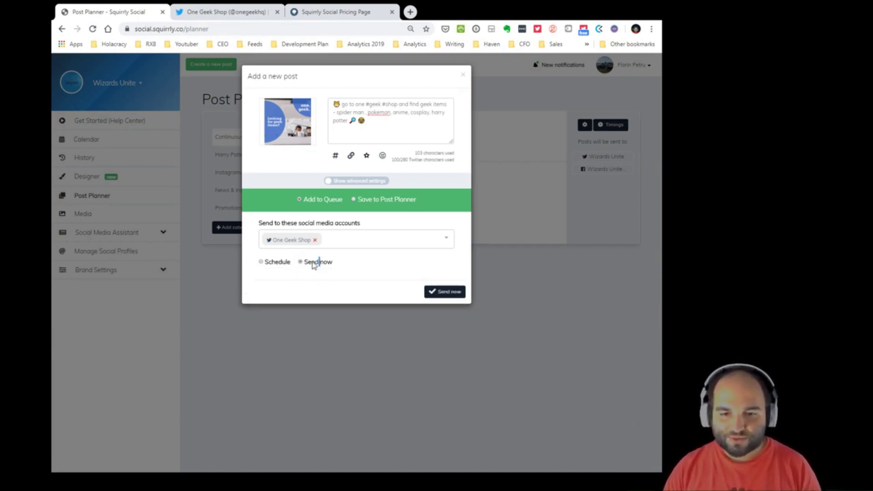
pyautogui.click(448, 294)
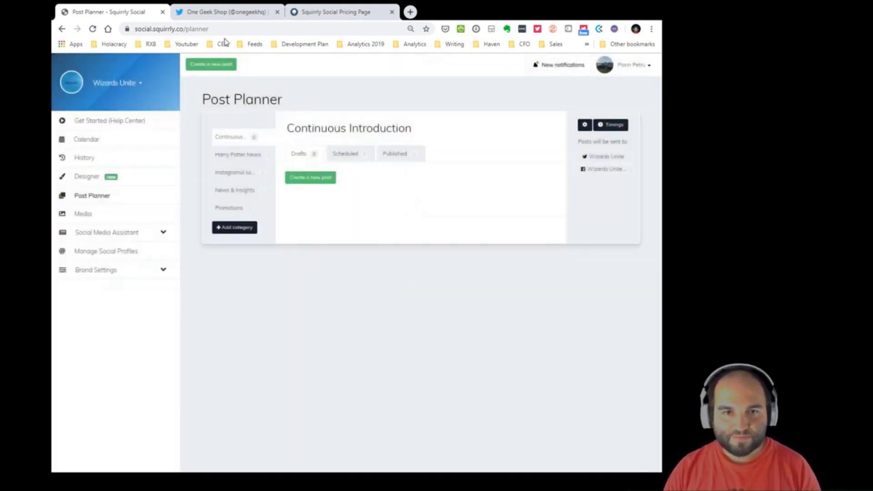
pyautogui.click(225, 19)
pyautogui.scroll(5, 274, 229)
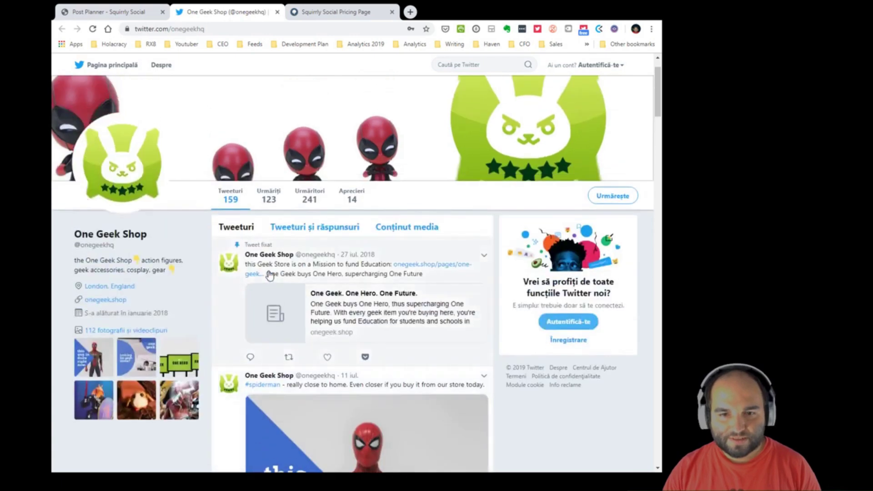
pyautogui.click(92, 28)
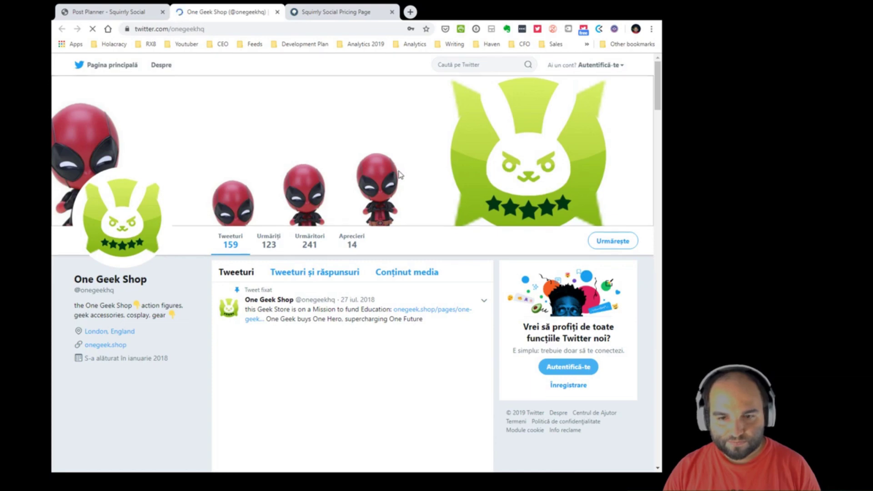
pyautogui.scroll(-3, 399, 174)
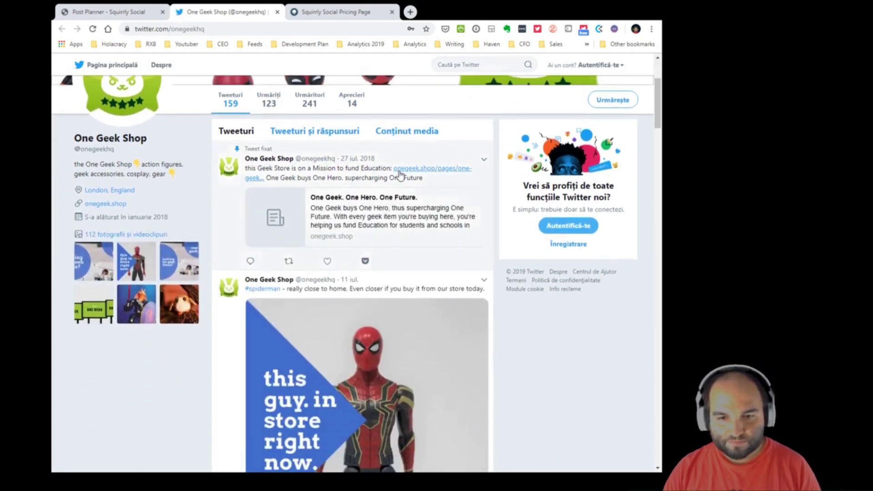
pyautogui.scroll(-5, 398, 174)
pyautogui.scroll(5, 399, 174)
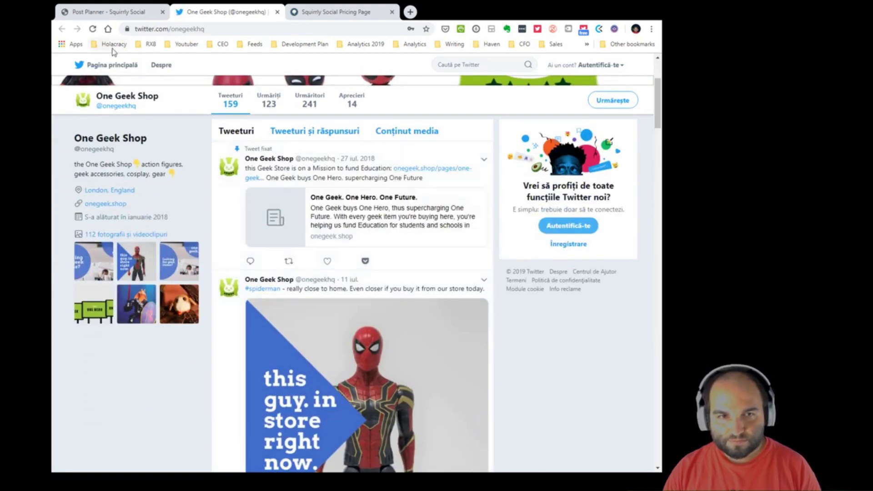
pyautogui.click(92, 29)
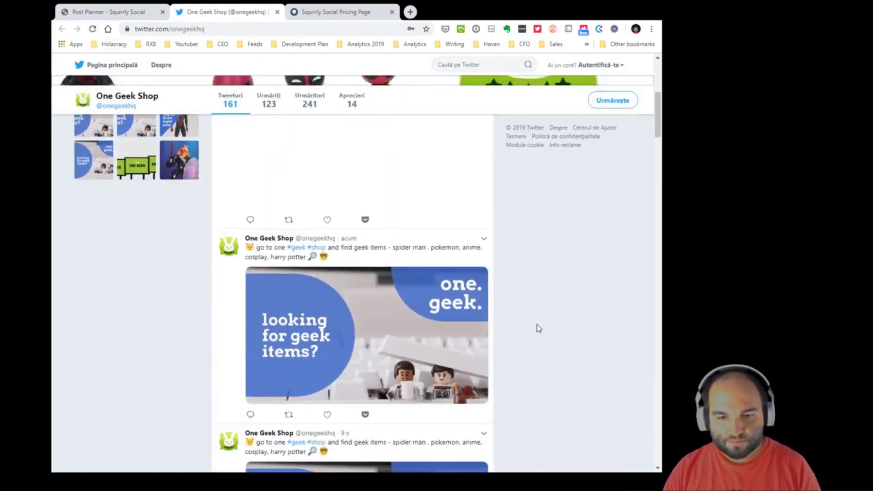
# Examine the One Geek Shop timeline, comparing the newly published tweets with the older ones.
pyautogui.scroll(-3, 539, 329)
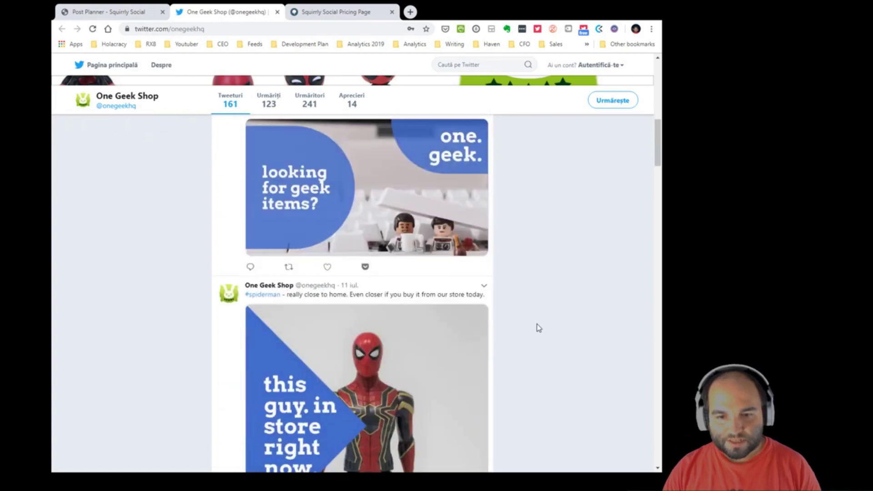
pyautogui.scroll(4, 539, 329)
pyautogui.scroll(-5, 539, 327)
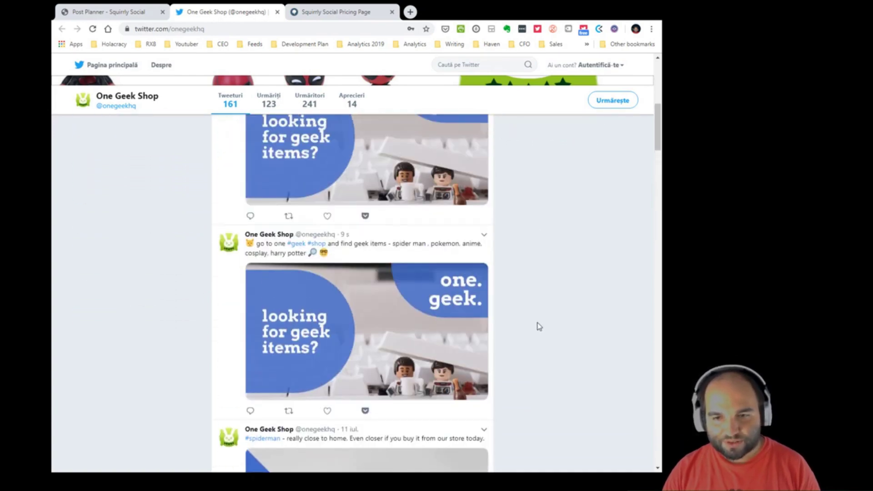
pyautogui.click(484, 235)
pyautogui.click(563, 220)
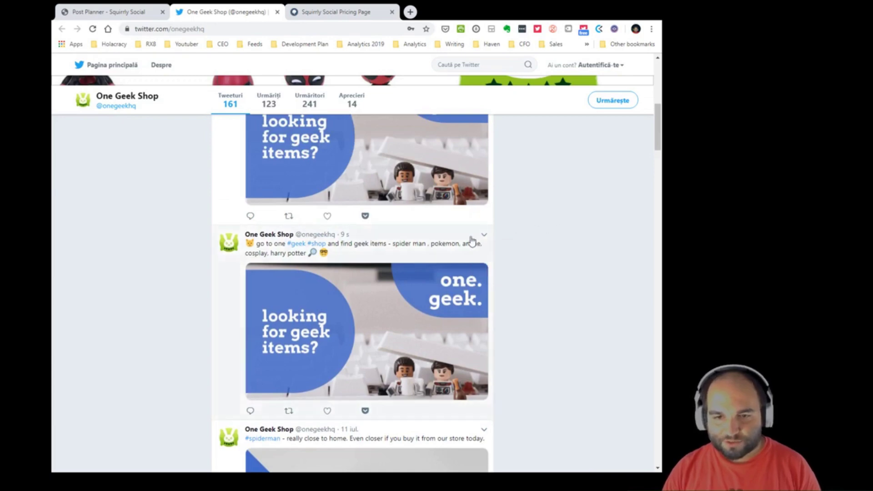
pyautogui.scroll(-3, 537, 312)
pyautogui.scroll(7, 542, 305)
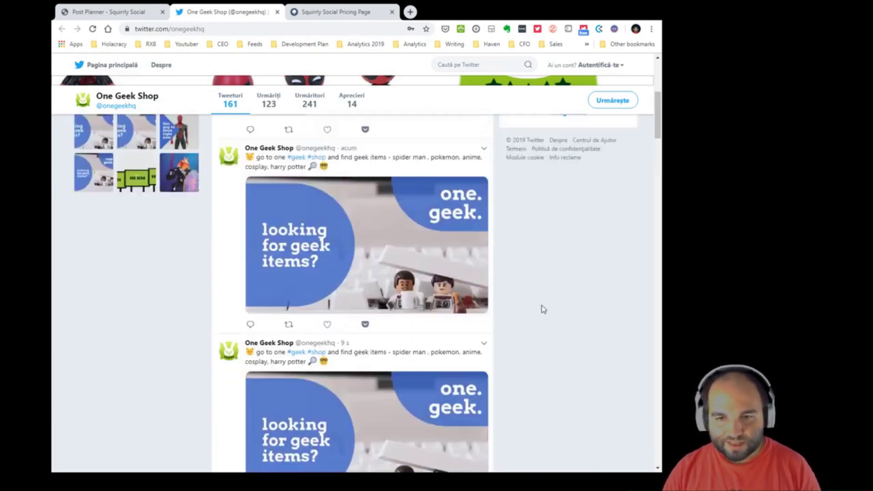
pyautogui.scroll(-15, 556, 352)
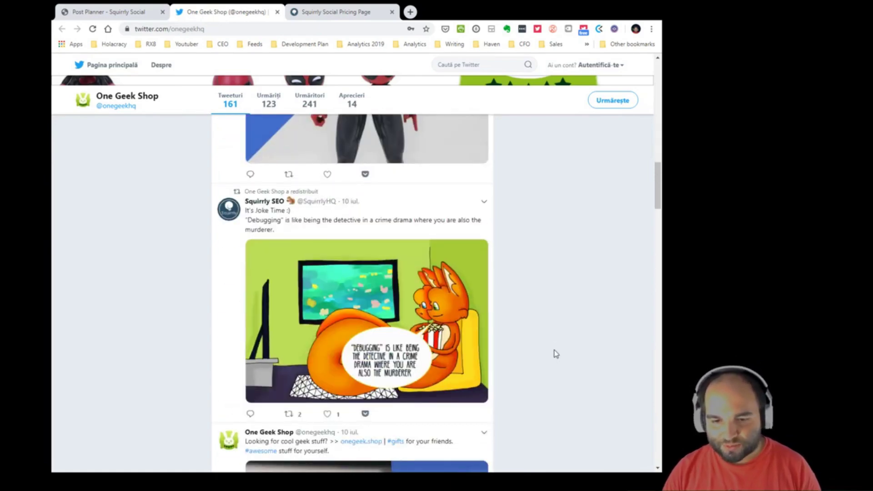
pyautogui.scroll(10, 558, 356)
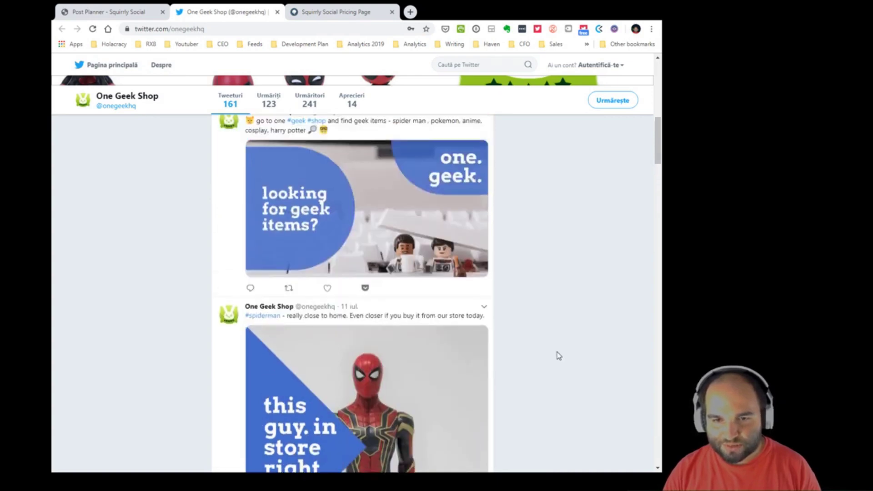
pyautogui.scroll(2, 559, 356)
pyautogui.scroll(-8, 558, 356)
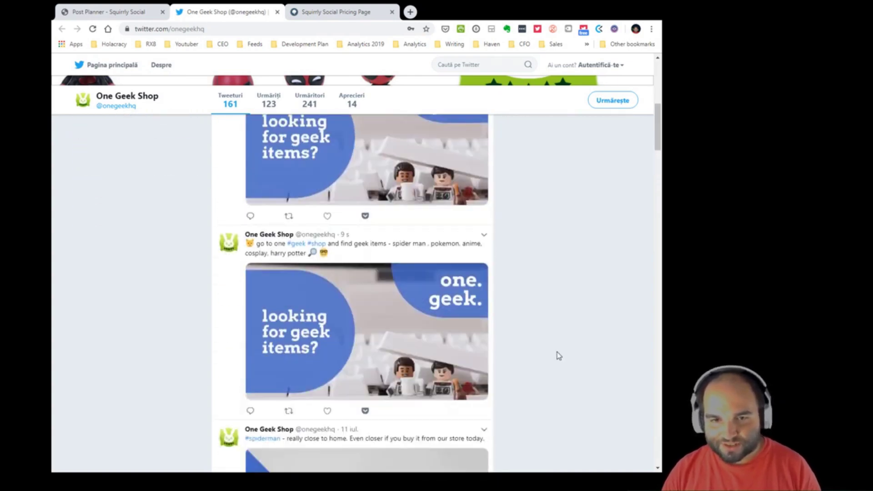
pyautogui.scroll(-15, 559, 355)
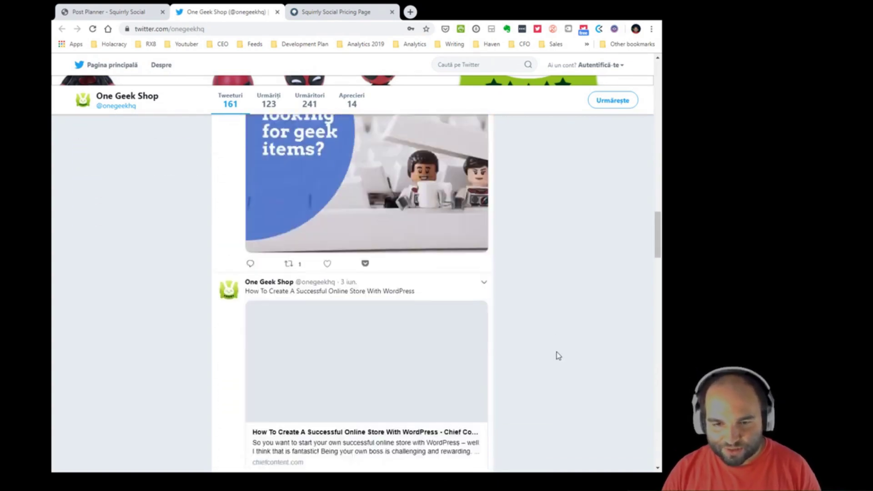
pyautogui.scroll(15, 557, 336)
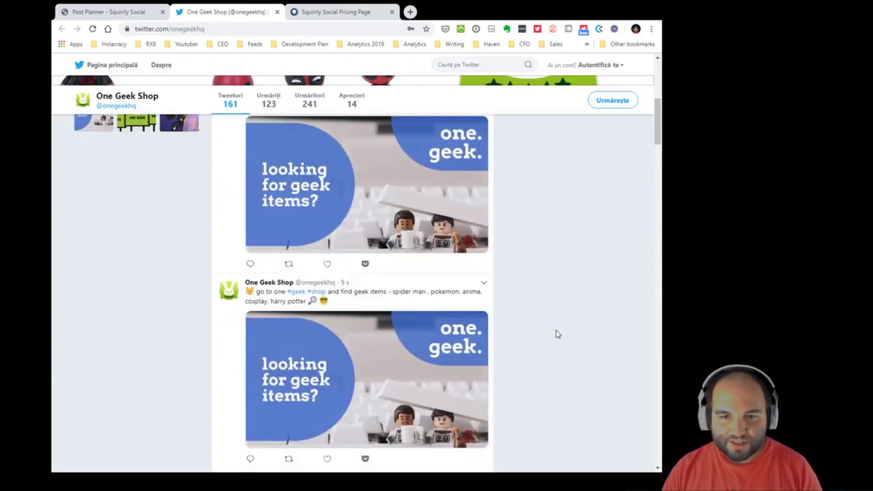
pyautogui.scroll(3, 559, 334)
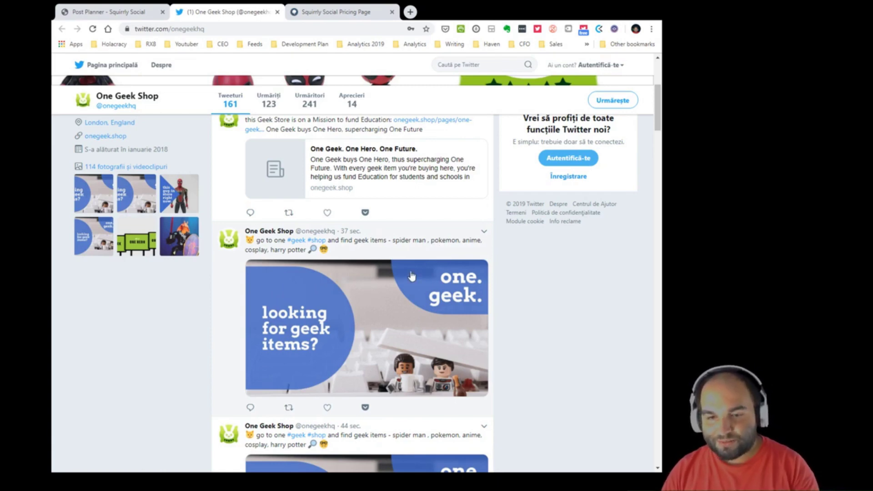
# View the latest One Geek Shop tweet in its enlarged view, checking its emojis, hashtags and image, and close it.
pyautogui.click(412, 246)
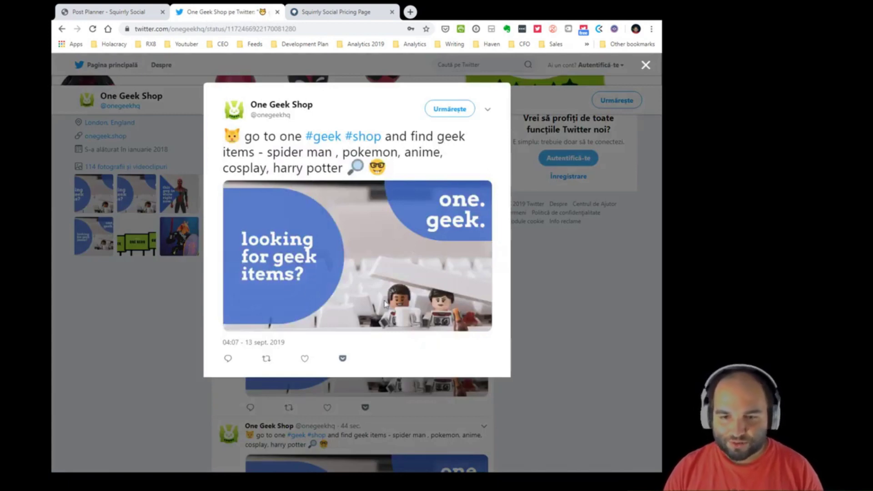
pyautogui.click(553, 263)
pyautogui.click(442, 249)
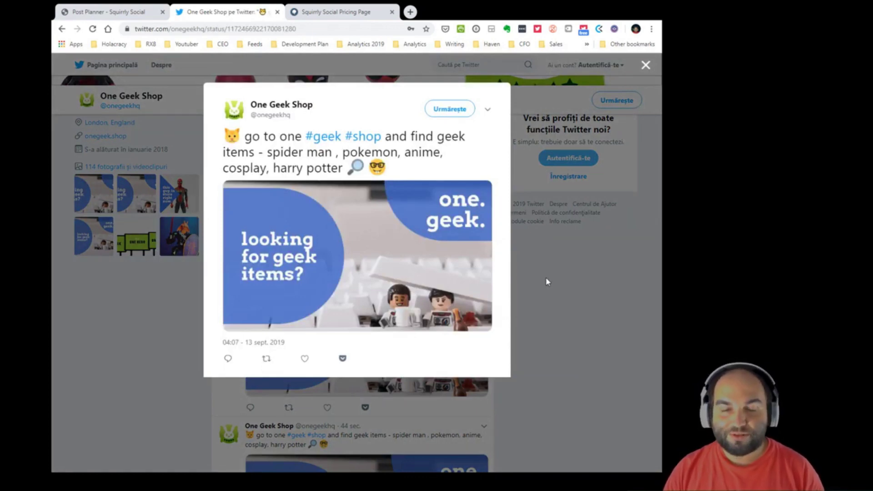
pyautogui.click(571, 293)
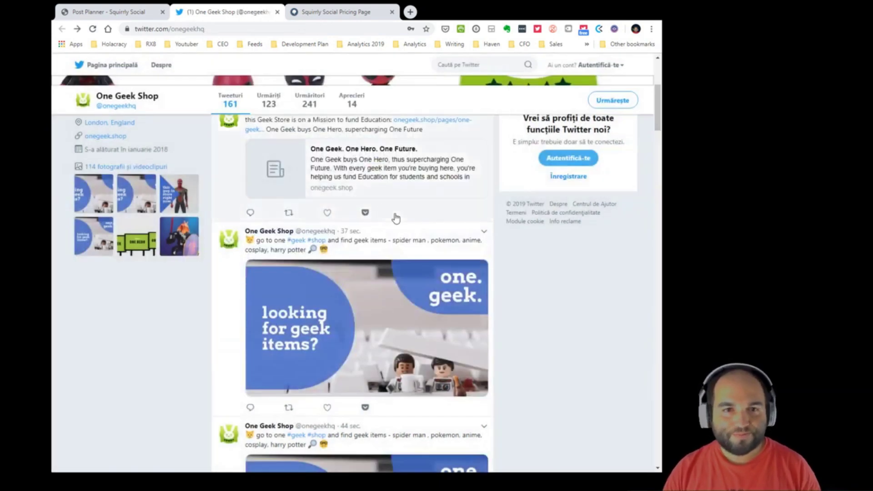
# Return to Squirrly Social's Post Planner and start a new category named Youtube Audience.
pyautogui.click(136, 12)
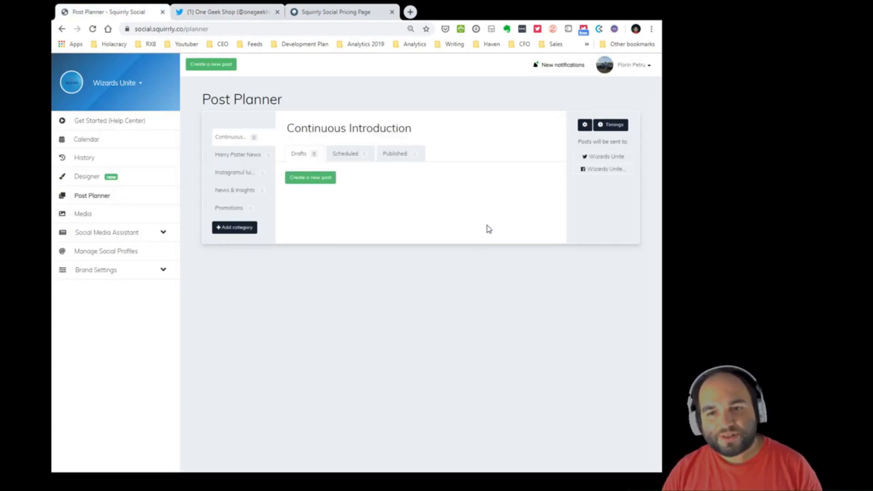
pyautogui.click(243, 227)
pyautogui.click(356, 109)
pyautogui.write('For my fri')
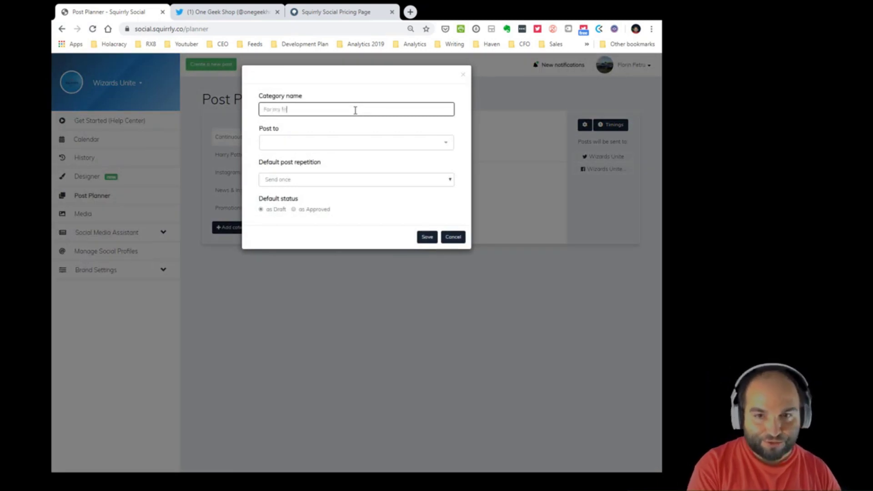
pyautogui.write('ends')
pyautogui.hotkey('ctrl', 'BackSpace')
pyautogui.hotkey('ctrl', 'BackSpace')
pyautogui.hotkey('ctrl', 'BackSpace')
pyautogui.write('Youtube Audience')
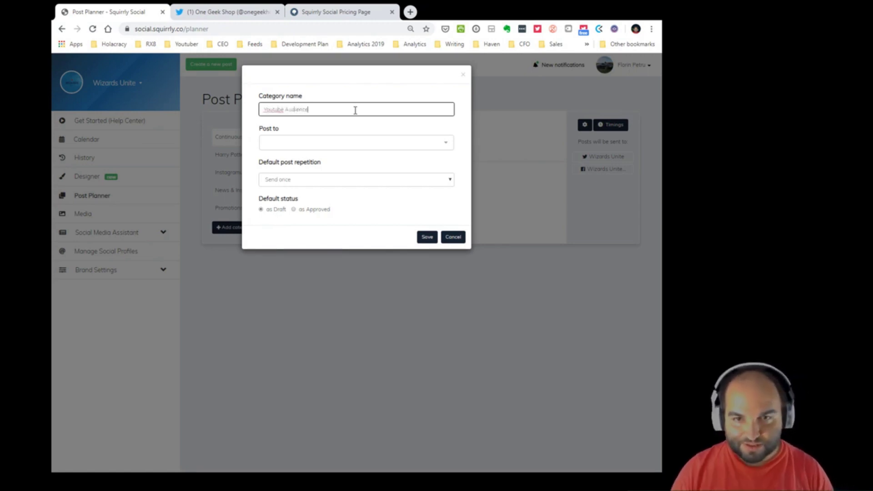
# Assign the category's posts to the Wizards Unite Twitter, OneGeek Facebook and One Geek Shop Twitter accounts.
pyautogui.click(365, 144)
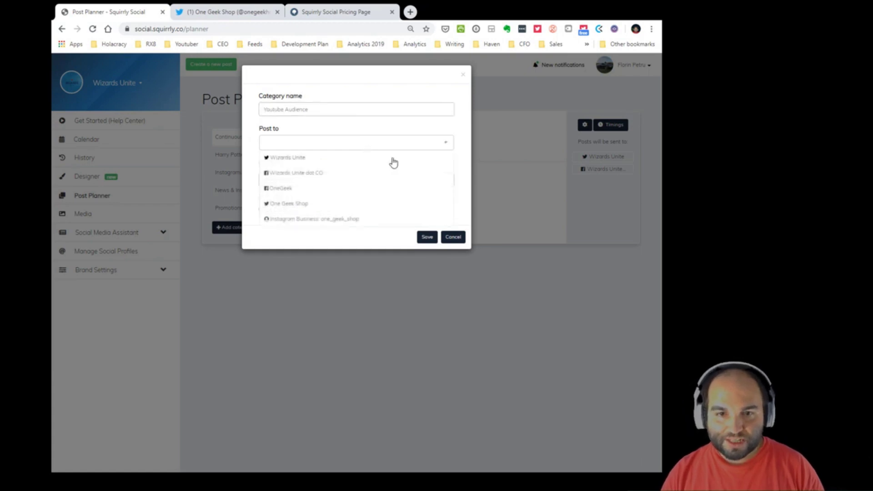
pyautogui.click(299, 159)
pyautogui.click(363, 148)
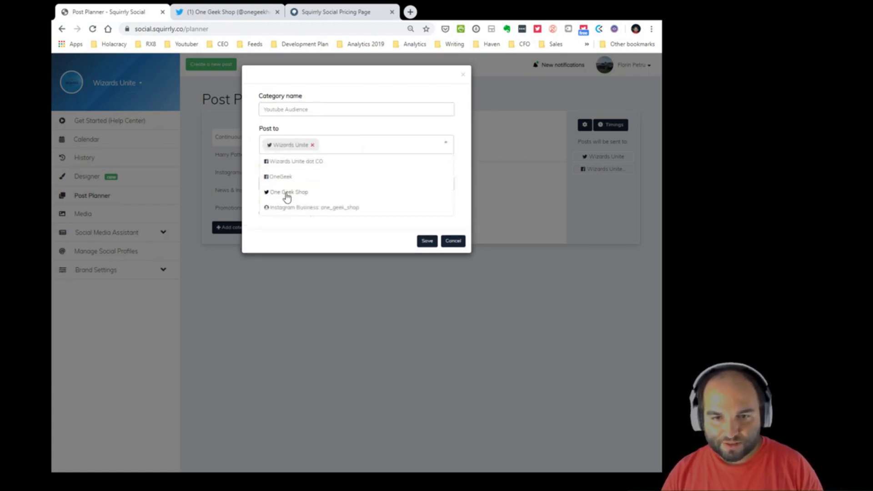
pyautogui.click(288, 179)
pyautogui.click(391, 145)
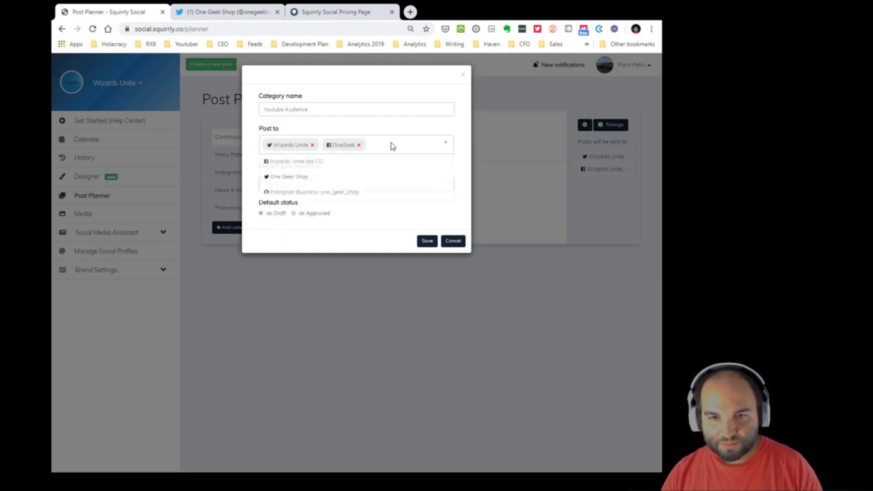
pyautogui.click(288, 178)
# Review the default post repetition options, keep Send once, and save the category with draft as its default status.
pyautogui.click(304, 188)
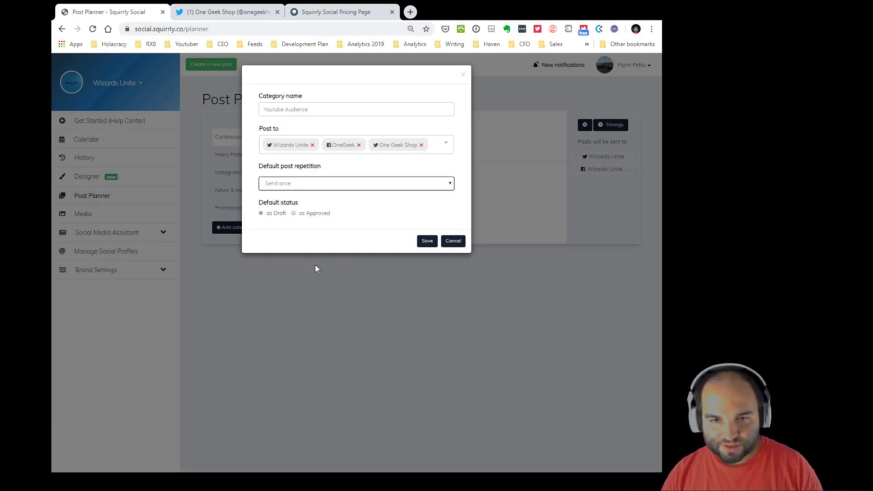
pyautogui.click(257, 223)
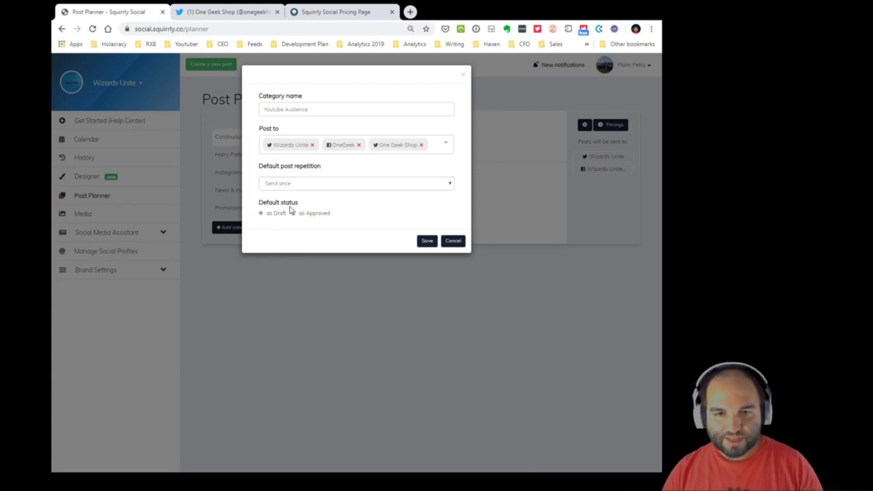
pyautogui.click(427, 242)
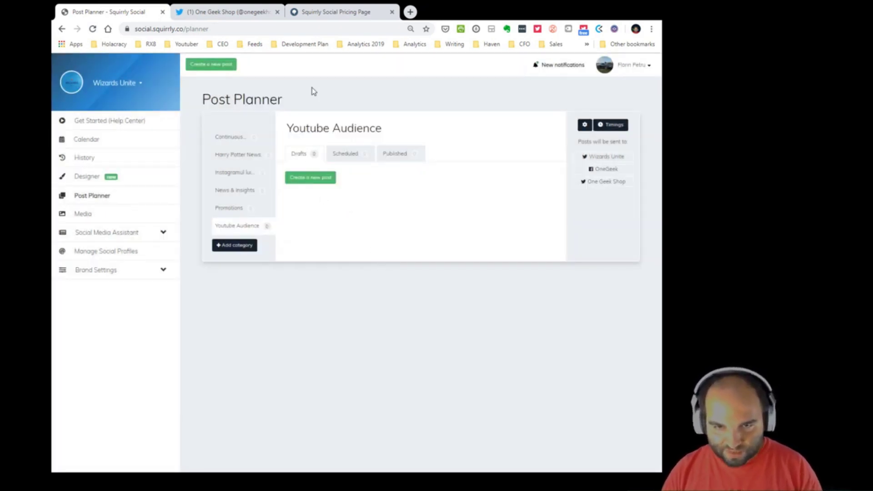
# View the Youtube Audience category's scheduled and published posts, and return to its drafts.
pyautogui.click(348, 154)
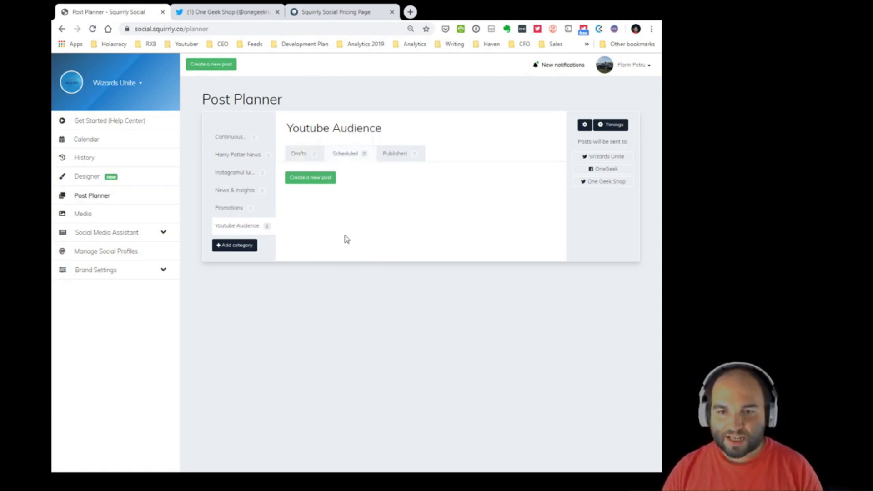
pyautogui.click(398, 154)
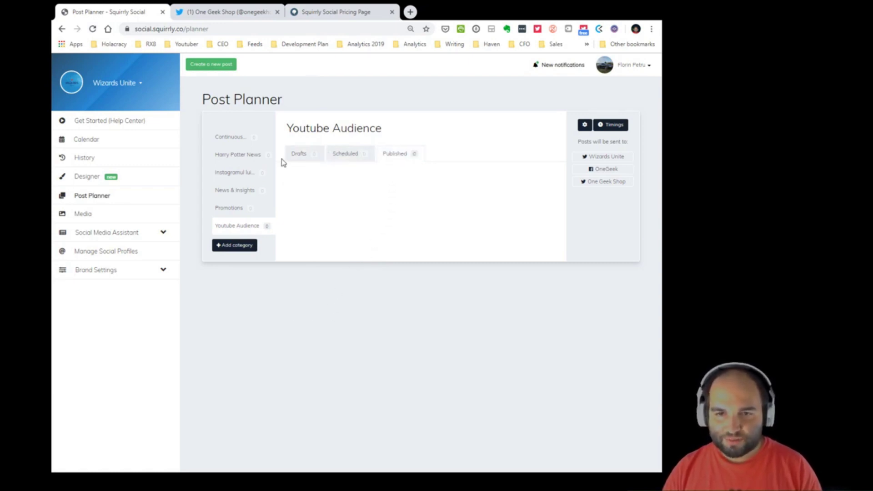
pyautogui.click(297, 157)
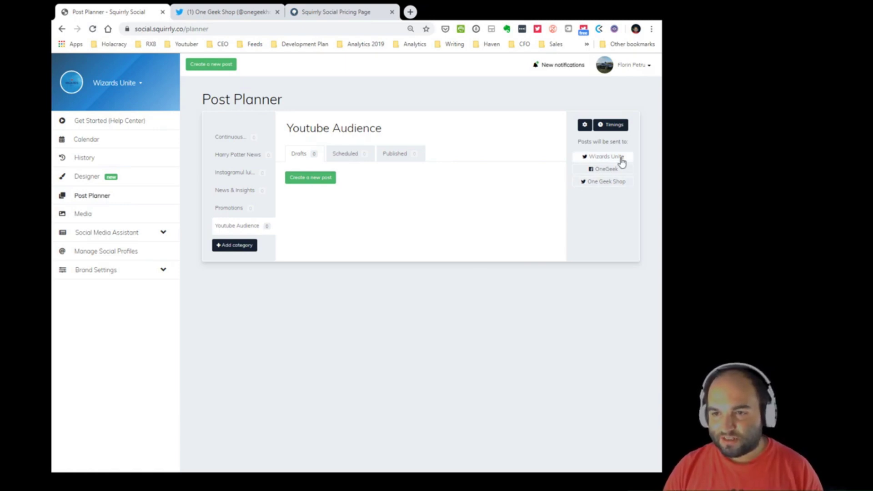
# Open the Twitter profile of the category's Wizards Unite account and look through its tweets.
pyautogui.click(607, 156)
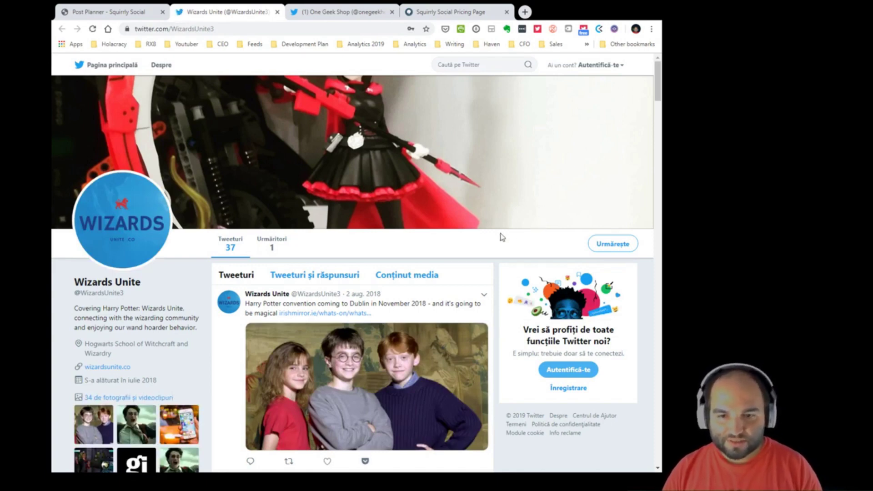
pyautogui.scroll(-3, 503, 237)
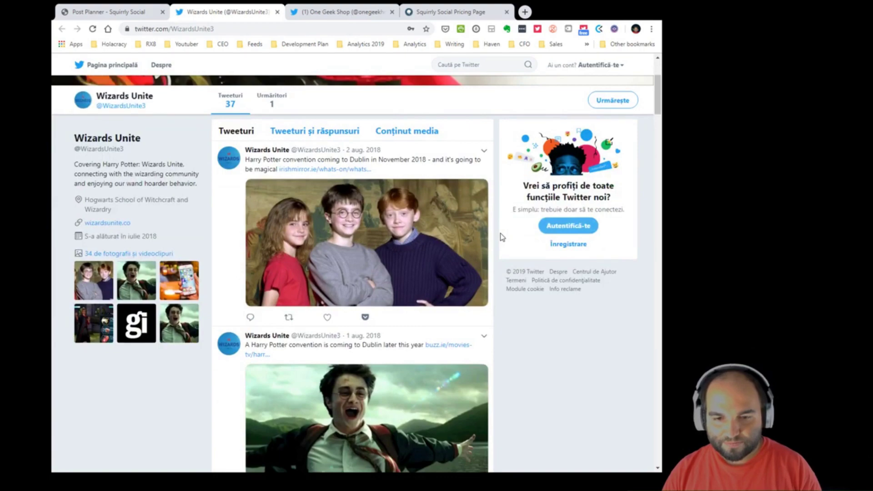
pyautogui.scroll(-17, 502, 237)
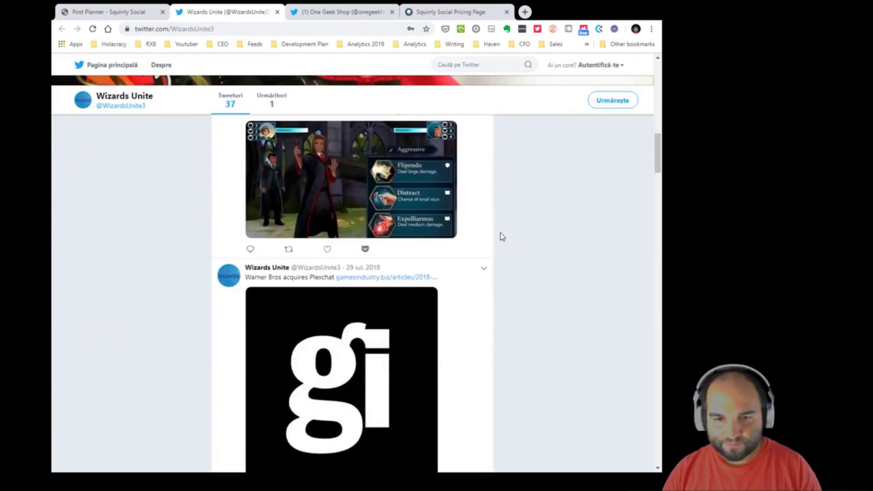
# Look further through the older tweets on the Wizards Unite Twitter profile, and close the profile page.
pyautogui.scroll(-18, 502, 235)
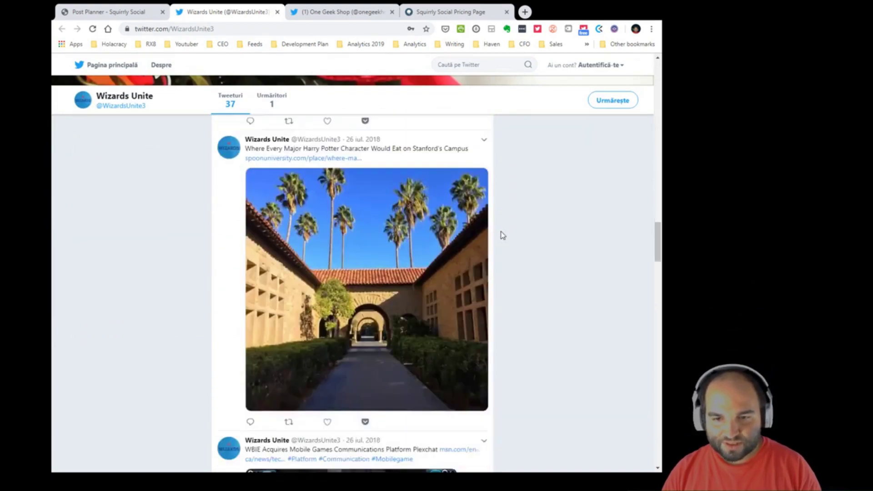
pyautogui.scroll(-18, 502, 235)
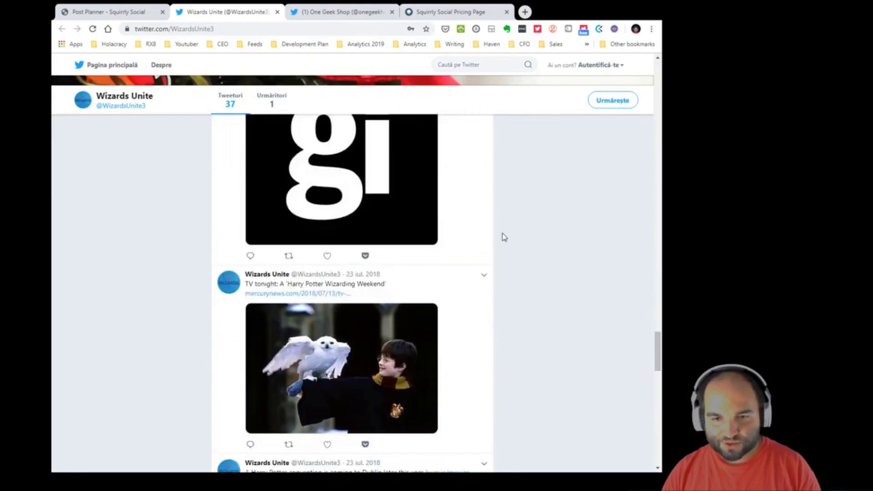
pyautogui.scroll(-14, 505, 239)
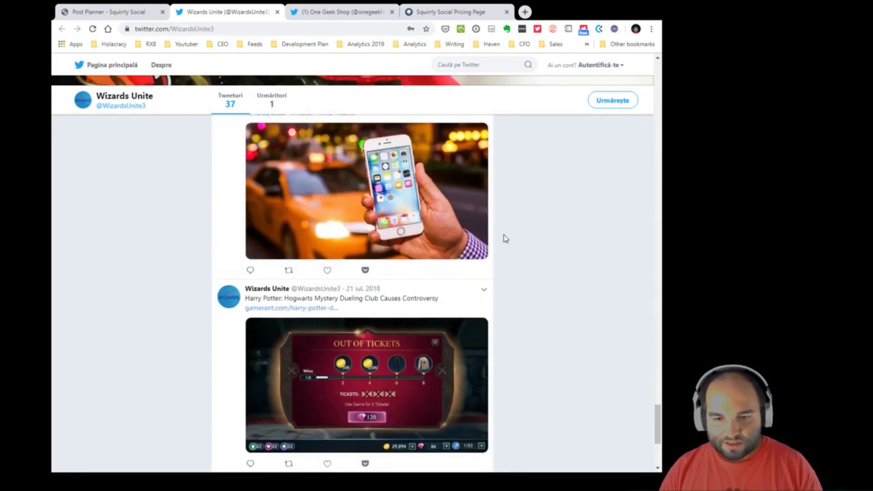
pyautogui.scroll(-7, 507, 234)
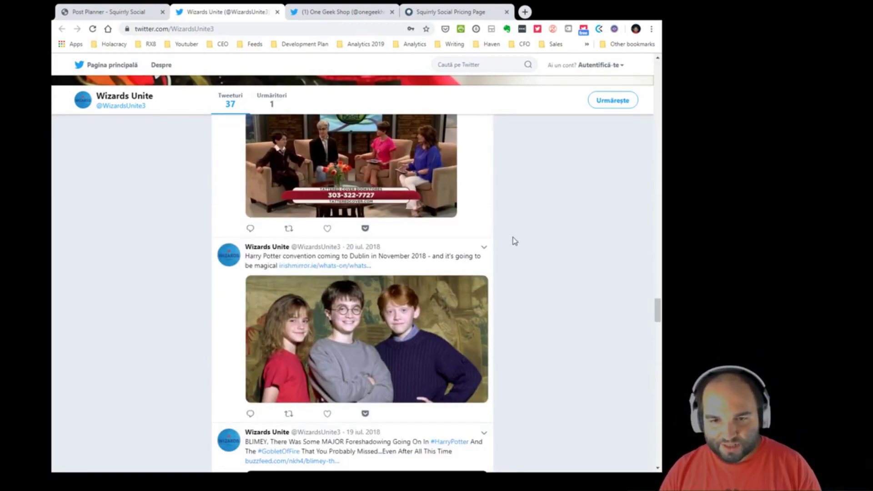
pyautogui.scroll(-13, 514, 241)
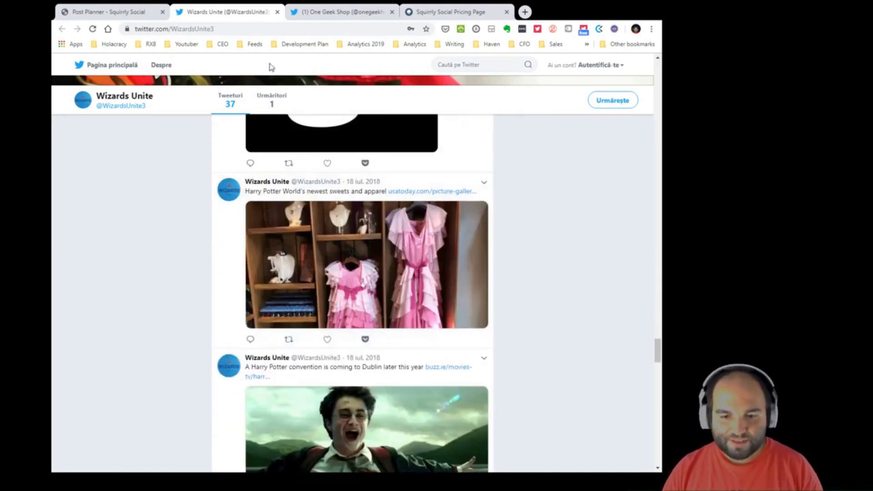
pyautogui.click(278, 13)
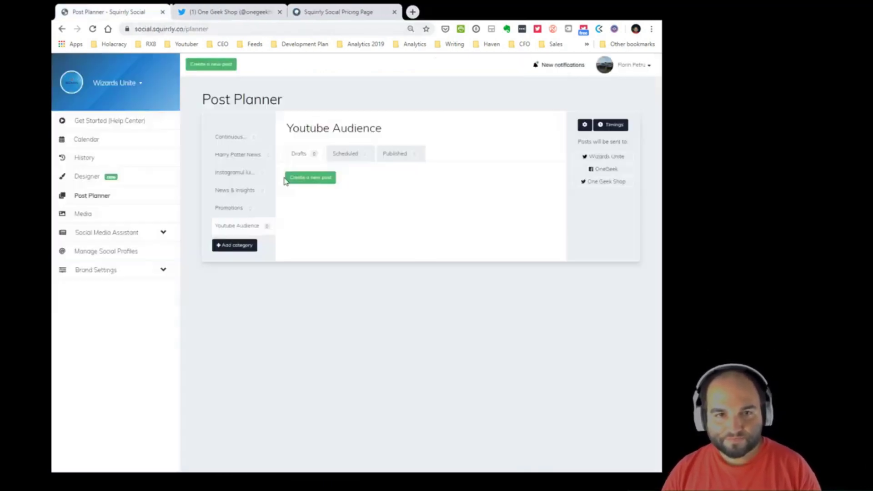
# View the category's OneGeek Facebook page and One Geek Shop Twitter profile, and return to the Post Planner.
pyautogui.click(625, 170)
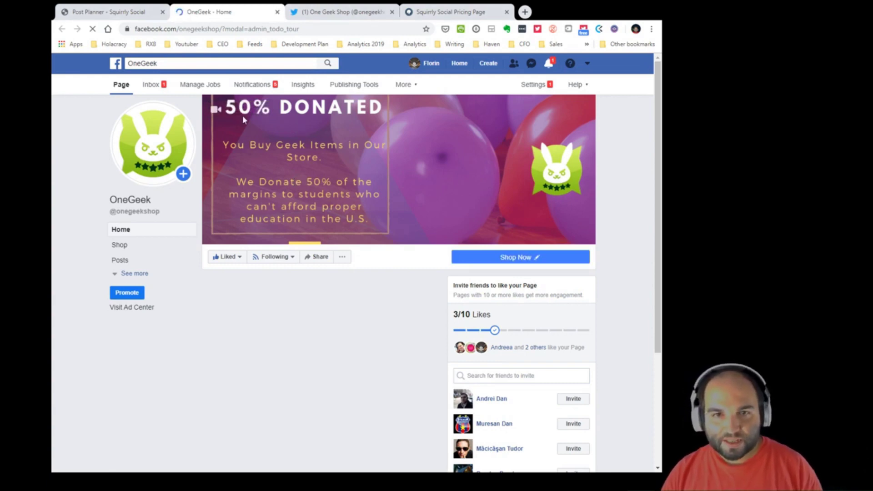
pyautogui.click(277, 12)
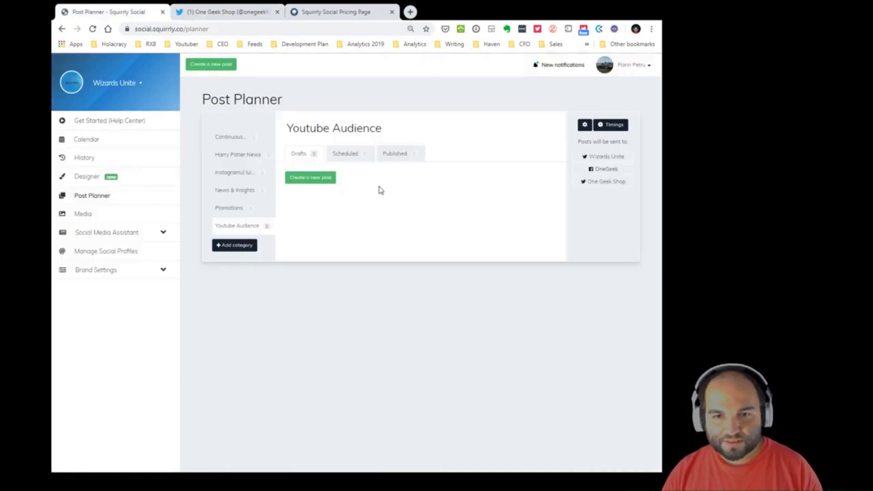
pyautogui.click(609, 183)
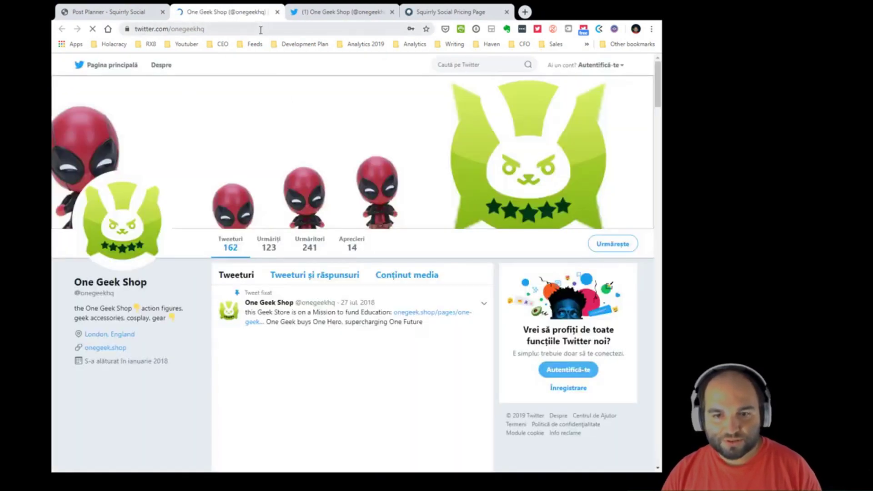
pyautogui.click(392, 13)
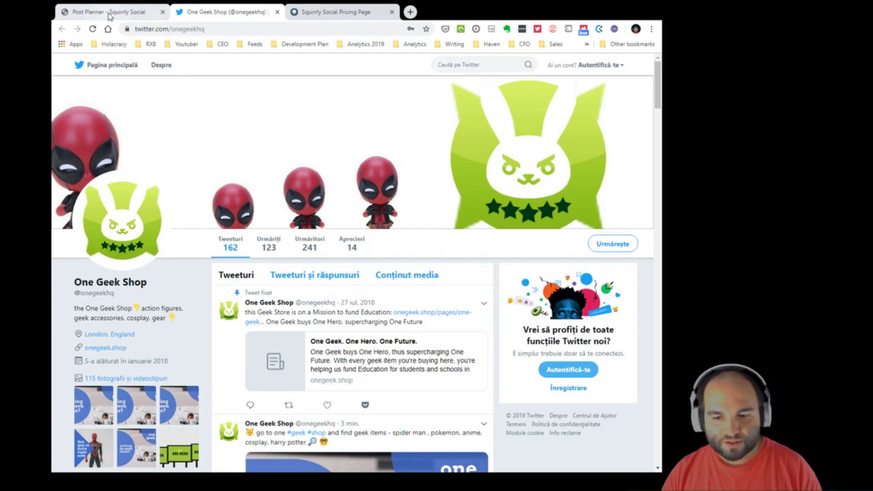
pyautogui.click(110, 13)
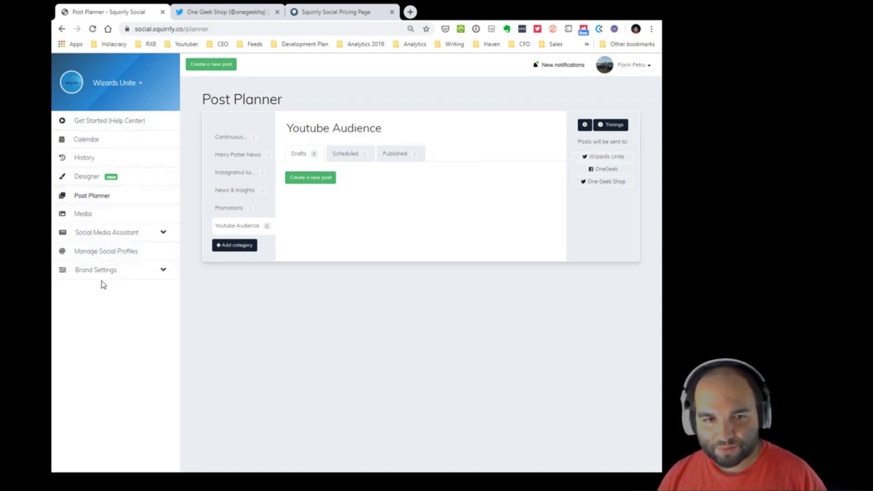
# Review the Youtube Audience category's destination accounts and settings, and leave the settings without changing anything.
pyautogui.moveTo(201, 101); pyautogui.dragTo(351, 97)
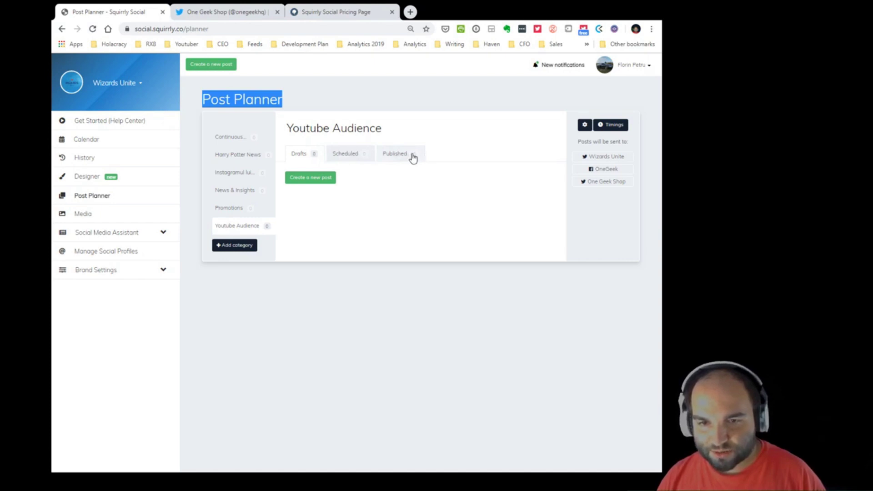
pyautogui.click(420, 253)
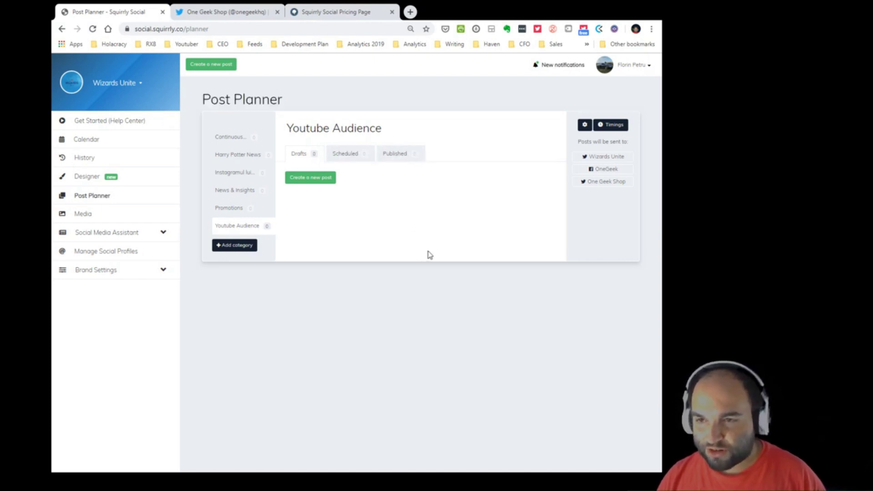
pyautogui.moveTo(577, 145); pyautogui.dragTo(629, 143)
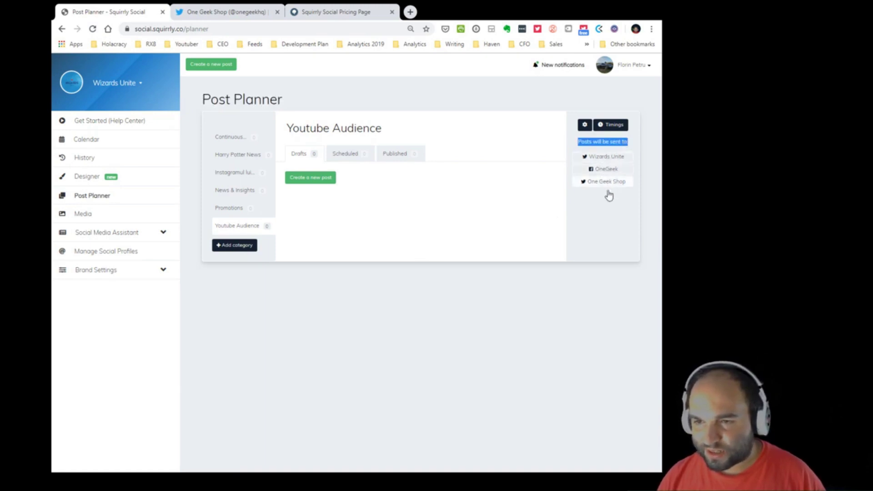
pyautogui.click(603, 228)
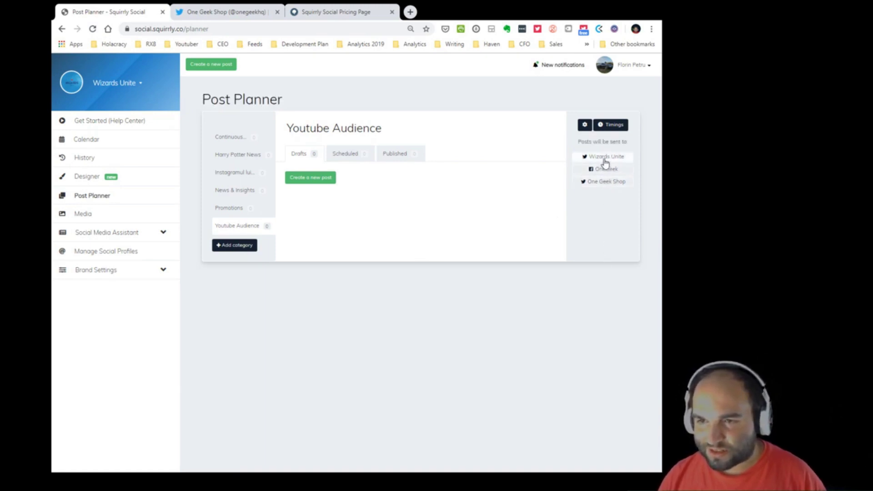
pyautogui.click(584, 125)
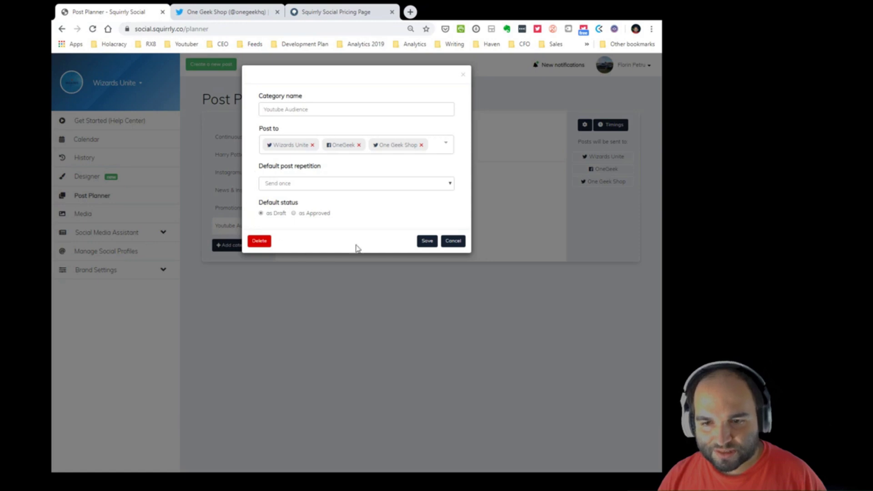
pyautogui.click(458, 242)
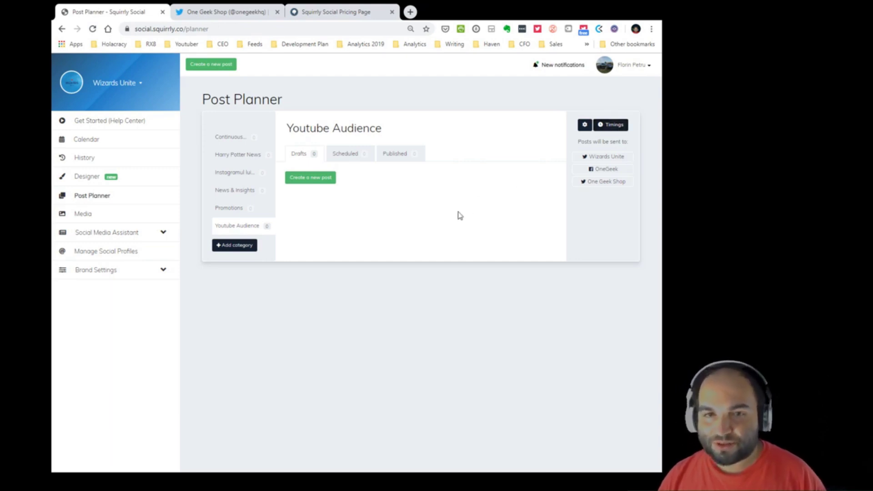
# Set the Youtube Audience category's posting schedule to all seven days, Monday through Sunday.
pyautogui.click(617, 131)
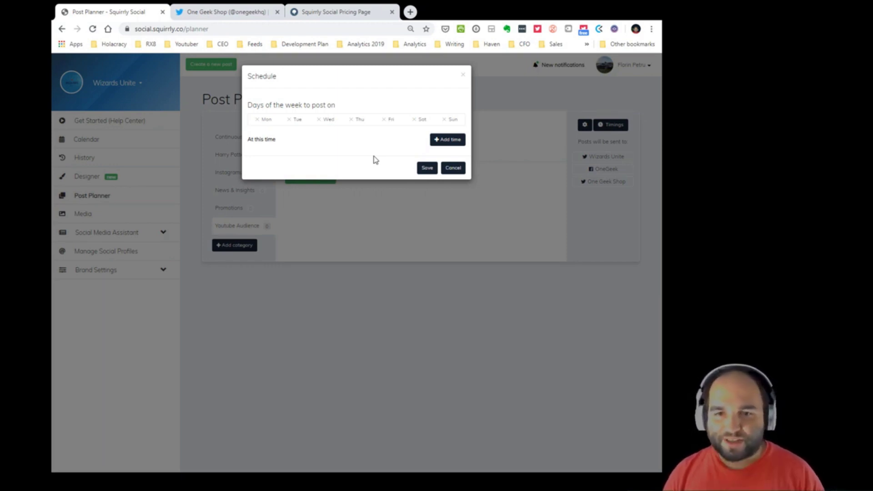
pyautogui.click(359, 119)
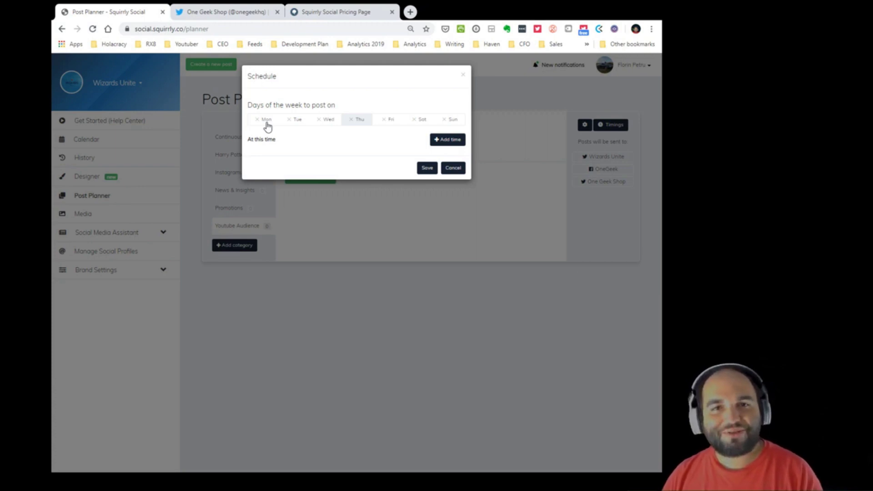
pyautogui.click(267, 125)
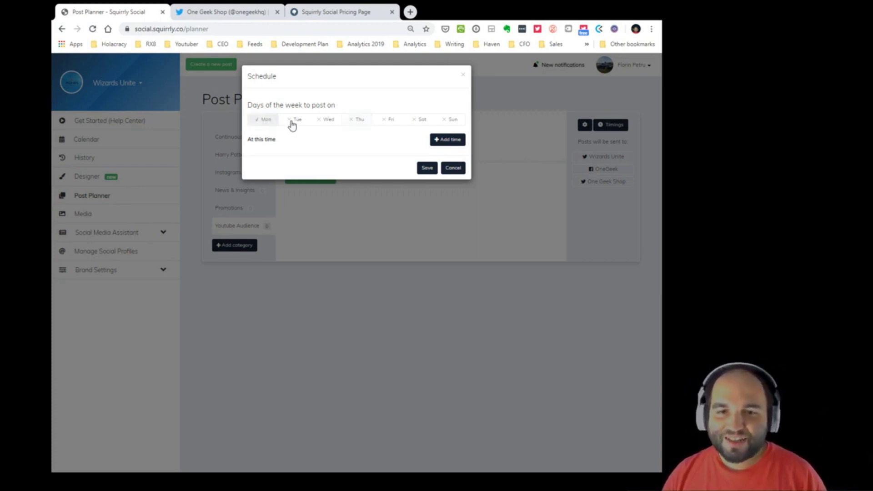
pyautogui.click(296, 125)
pyautogui.click(330, 123)
pyautogui.click(359, 121)
pyautogui.click(390, 121)
pyautogui.click(422, 121)
pyautogui.click(452, 121)
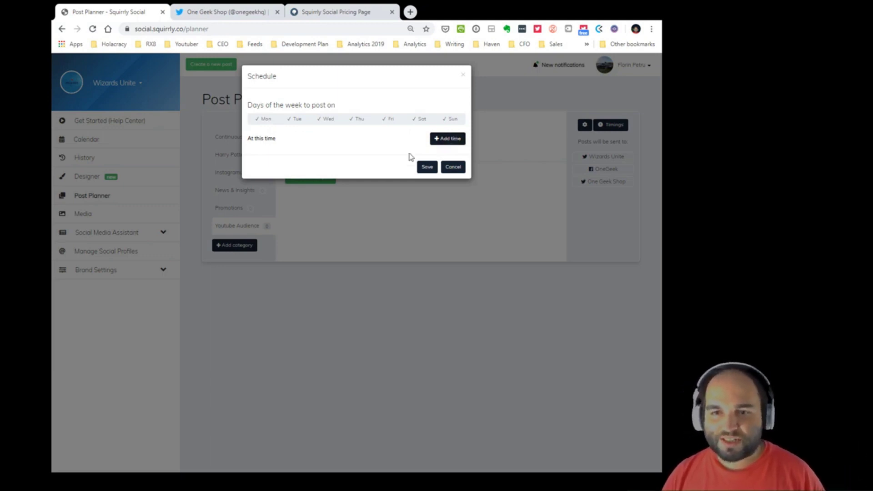
# Add a posting time of 01:00 PM to the category's schedule.
pyautogui.click(448, 140)
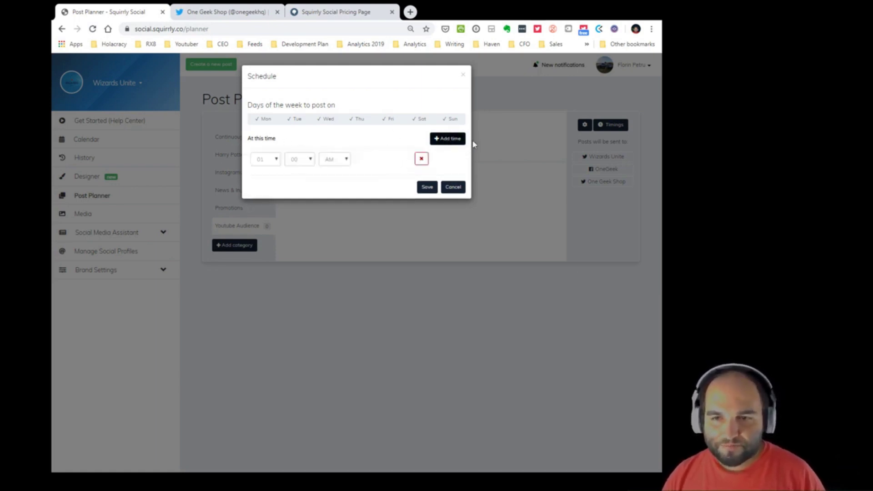
pyautogui.click(337, 160)
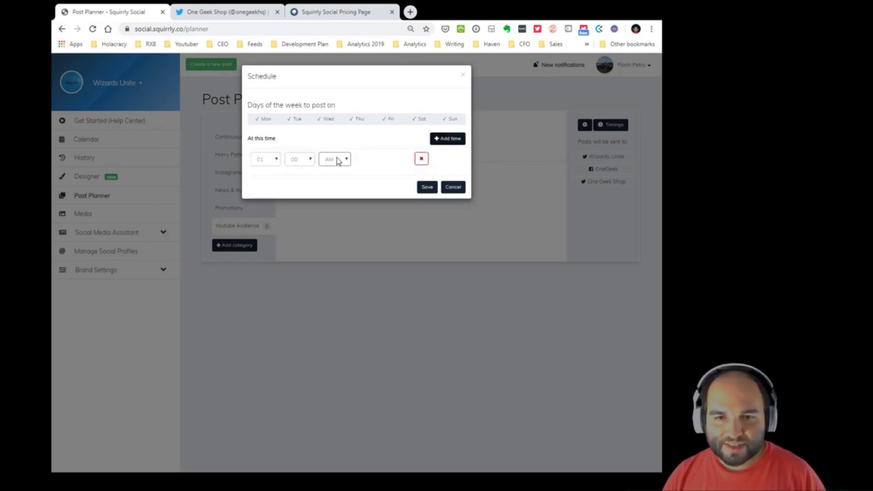
pyautogui.click(339, 182)
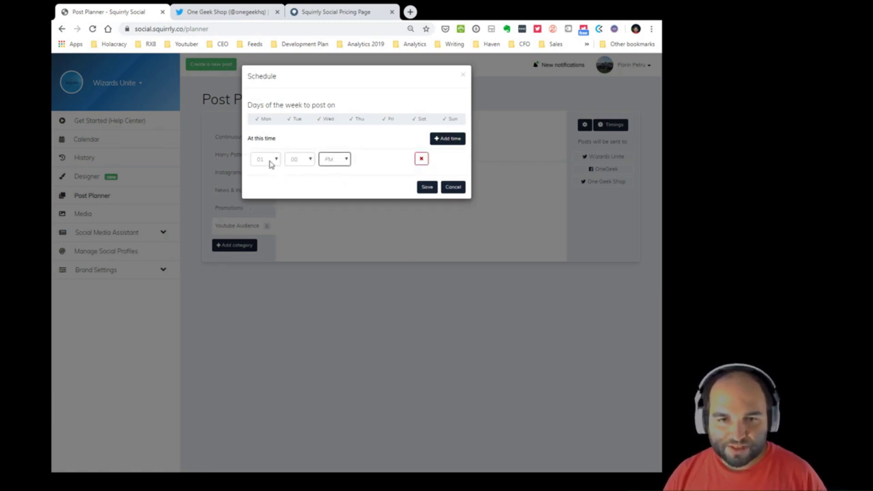
# Try adding many extra posting times at one-minute intervals after 01:00 PM, and remove all of them.
pyautogui.click(459, 140)
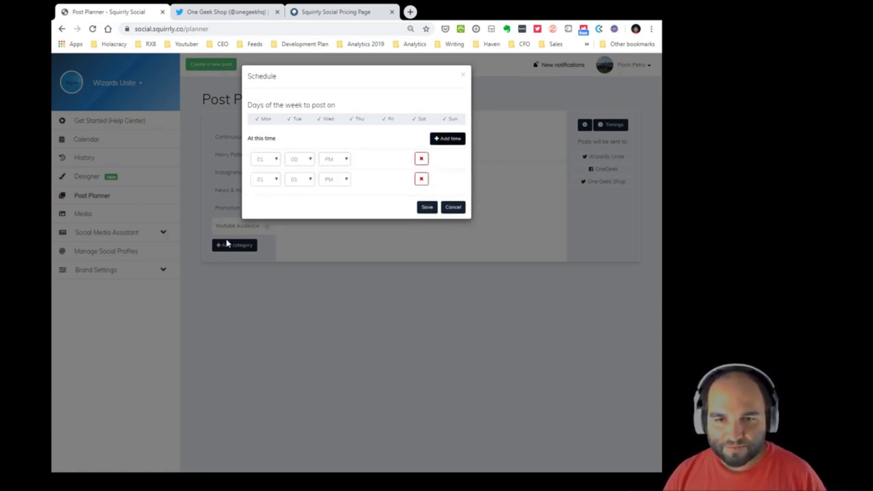
pyautogui.click(461, 141)
pyautogui.click(461, 141)
pyautogui.click(460, 141)
pyautogui.click(461, 141)
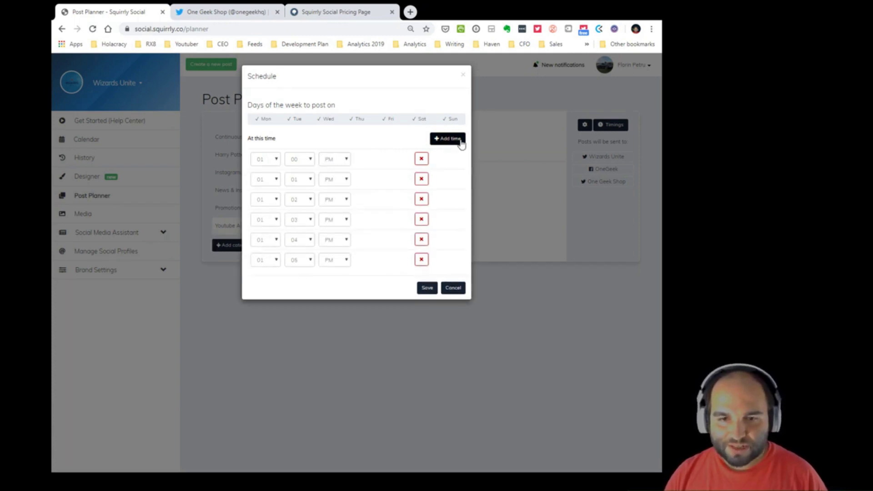
pyautogui.click(461, 141)
pyautogui.click(460, 141)
pyautogui.click(460, 141)
pyautogui.click(460, 141)
pyautogui.click(461, 141)
pyautogui.click(460, 141)
pyautogui.click(460, 141)
pyautogui.click(460, 141)
pyautogui.click(417, 179)
pyautogui.click(417, 179)
pyautogui.click(417, 179)
pyautogui.click(418, 179)
pyautogui.click(421, 179)
pyautogui.click(421, 179)
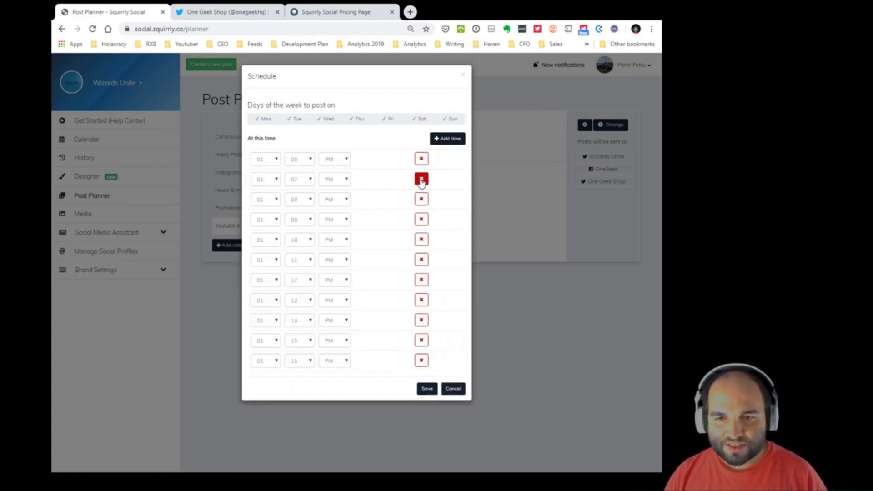
pyautogui.doubleClick(421, 180)
pyautogui.doubleClick(421, 180)
pyautogui.click(421, 180)
pyautogui.doubleClick(421, 180)
pyautogui.click(422, 179)
pyautogui.doubleClick(421, 180)
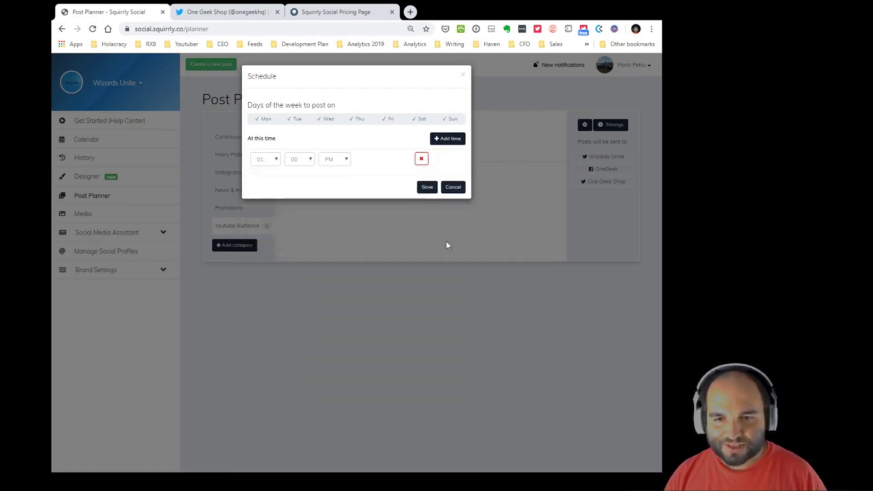
# Add a second posting time of 04:15 PM and save the Youtube Audience category's schedule.
pyautogui.click(440, 139)
pyautogui.press('Down')
pyautogui.press('Down')
pyautogui.press('Down')
pyautogui.press('Tab')
pyautogui.press('Down')
pyautogui.press('Down')
pyautogui.press('Down')
pyautogui.press('Down')
pyautogui.press('Down')
pyautogui.press('Down')
pyautogui.press('Down')
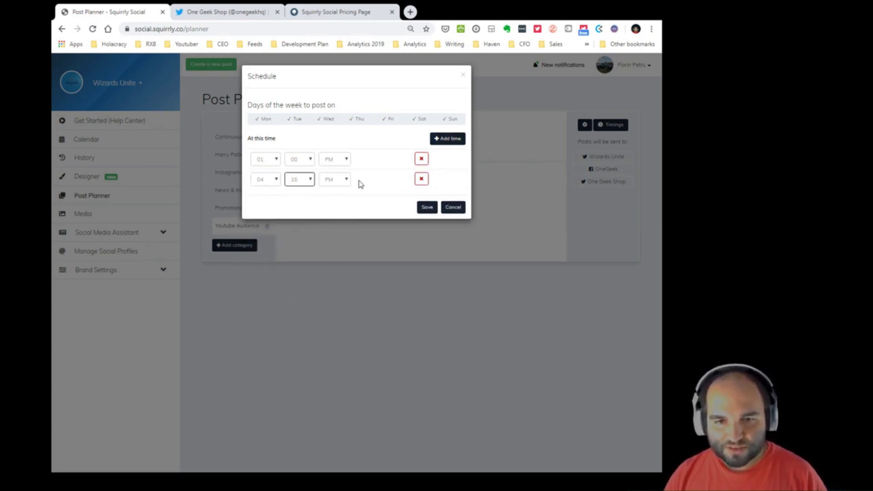
pyautogui.press('Down')
pyautogui.press('Down')
pyautogui.press('Down')
pyautogui.press('Down')
pyautogui.press('Down')
pyautogui.press('Down')
pyautogui.press('Down')
pyautogui.click(326, 190)
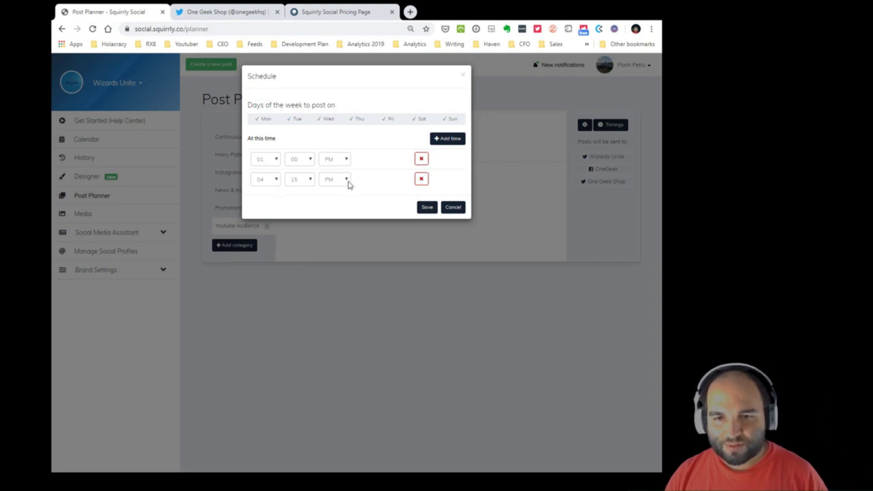
pyautogui.click(428, 207)
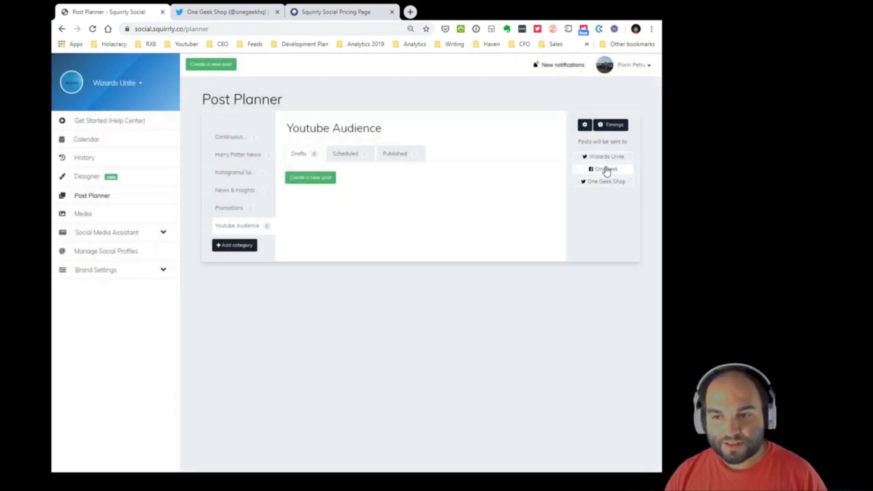
# Add the Wizards Unite dot CO Facebook page to the Youtube Audience category's destination accounts and save the category.
pyautogui.click(585, 125)
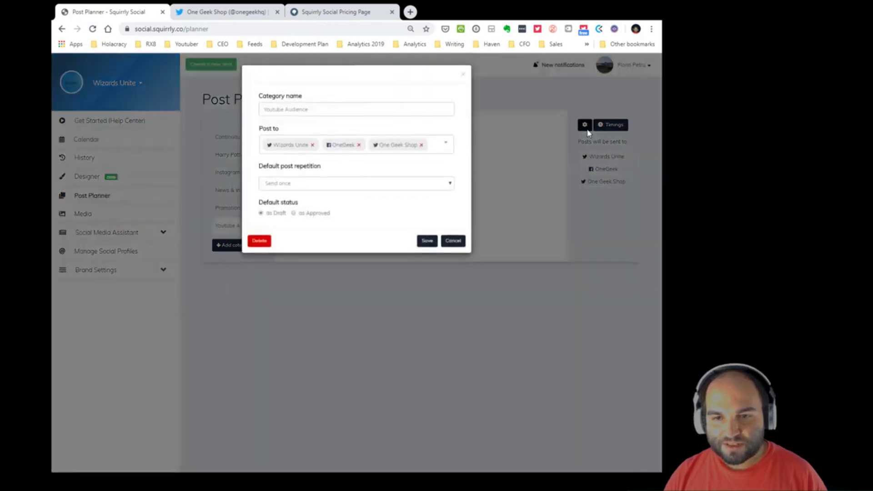
pyautogui.click(436, 146)
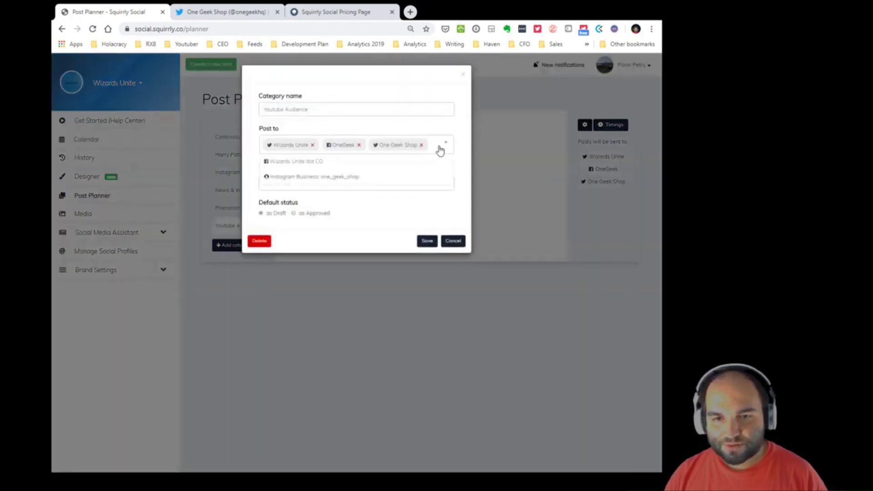
pyautogui.click(310, 162)
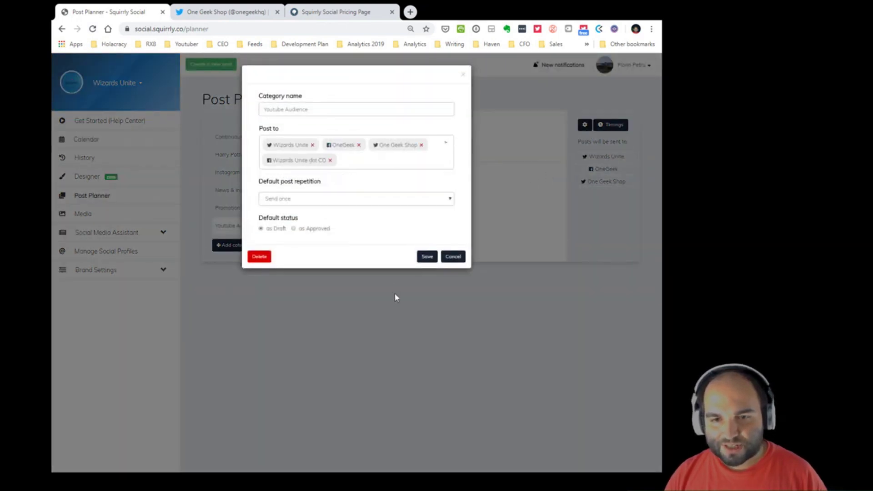
pyautogui.click(431, 258)
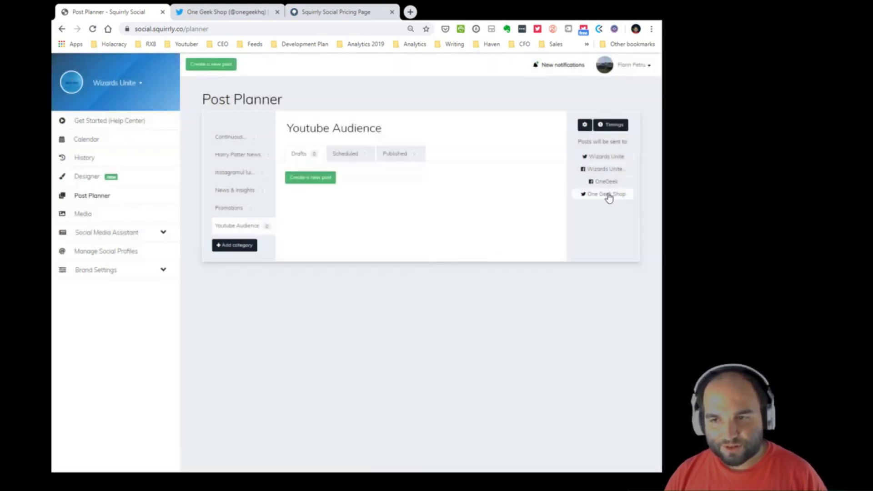
# Remove the Wizards Unite dot CO and OneGeek Facebook pages from the Youtube Audience category's destination accounts and save the category.
pyautogui.click(585, 124)
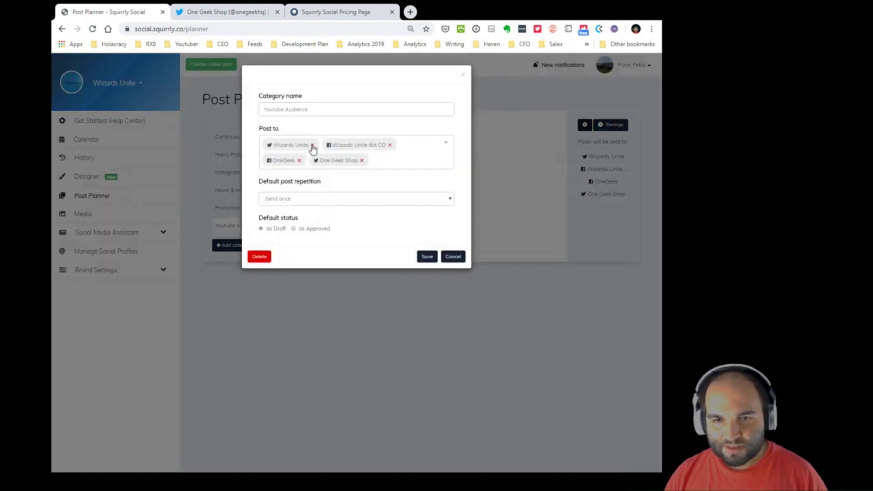
pyautogui.click(390, 145)
pyautogui.click(359, 144)
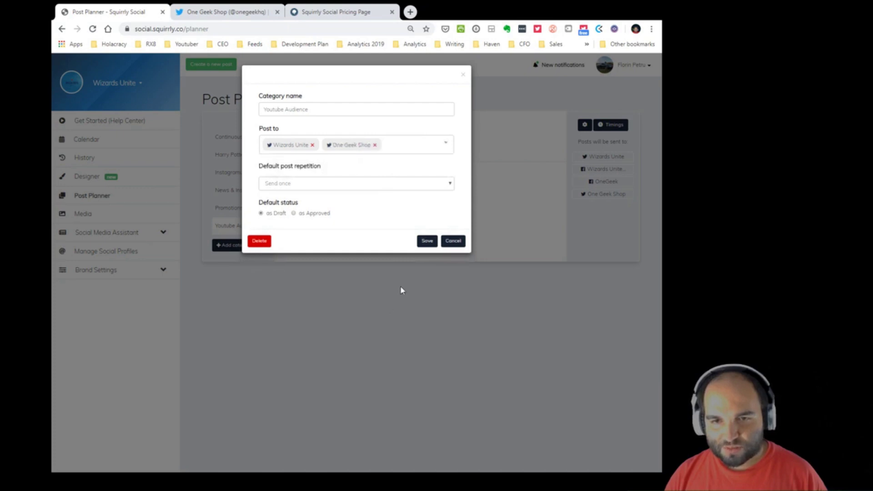
pyautogui.click(428, 243)
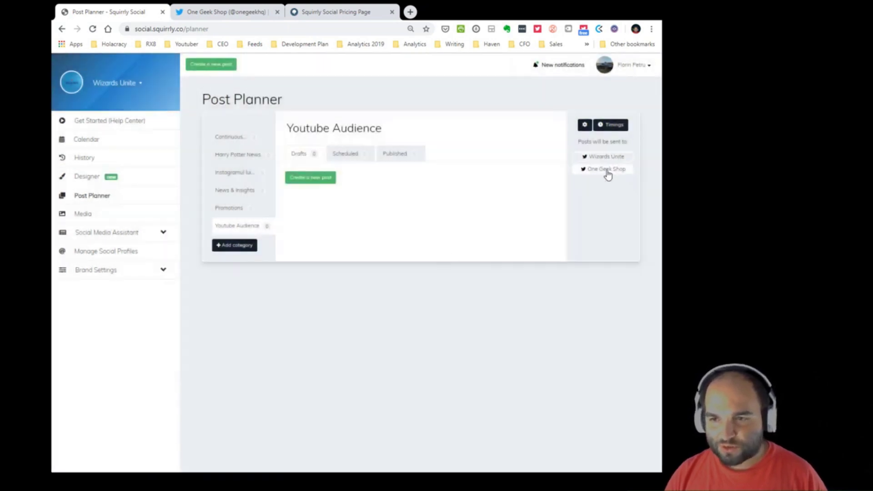
# Start a new Post Planner post in the Youtube Audience category, kept as a draft and repeated 7 times.
pyautogui.click(319, 180)
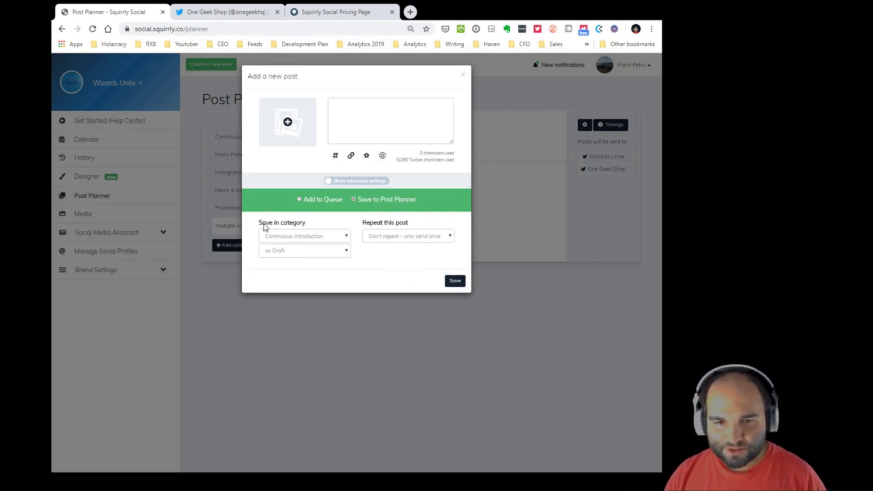
pyautogui.click(309, 240)
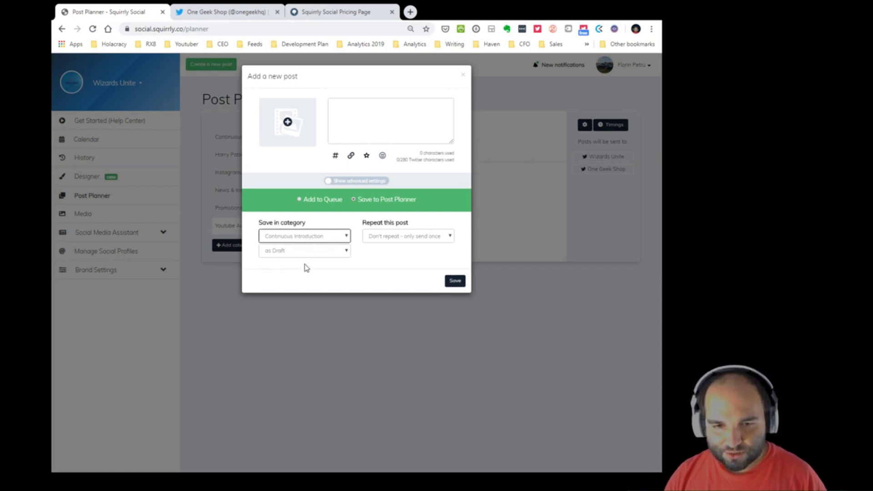
pyautogui.click(300, 288)
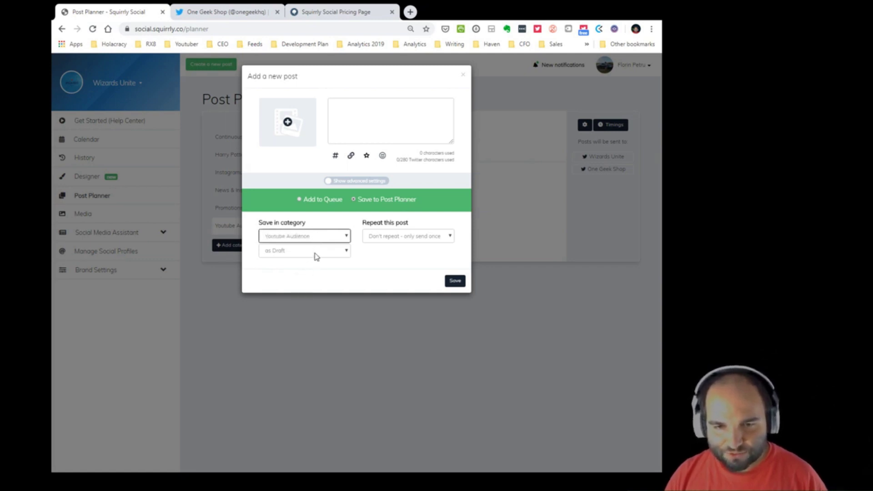
pyautogui.click(400, 238)
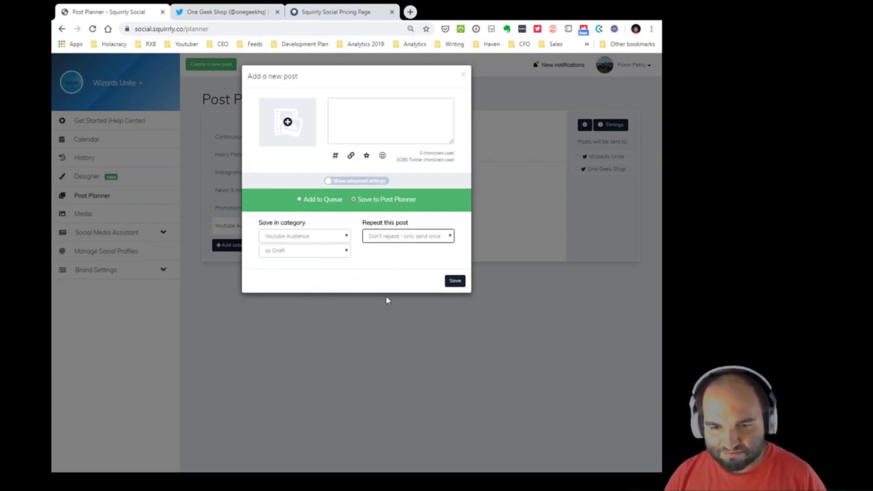
pyautogui.press('7')
pyautogui.click(342, 252)
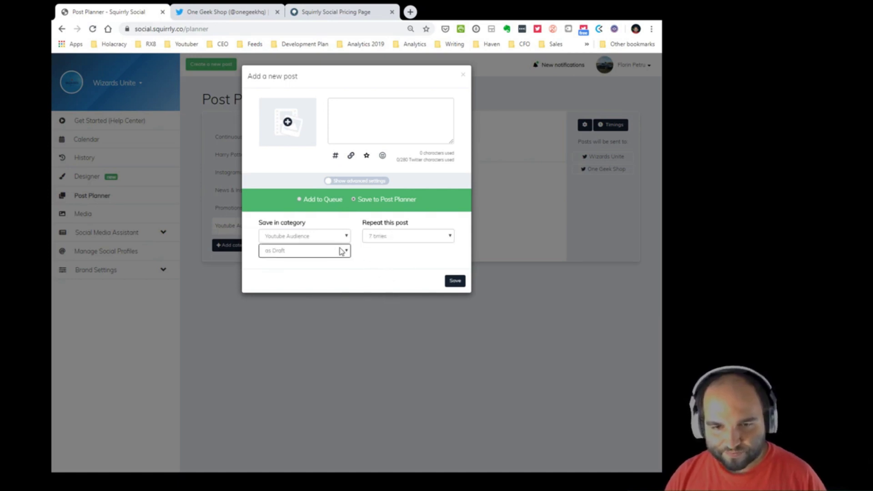
# Attach the "this guy. in store right now." design, enter the text "message 1" and save the post.
pyautogui.click(351, 134)
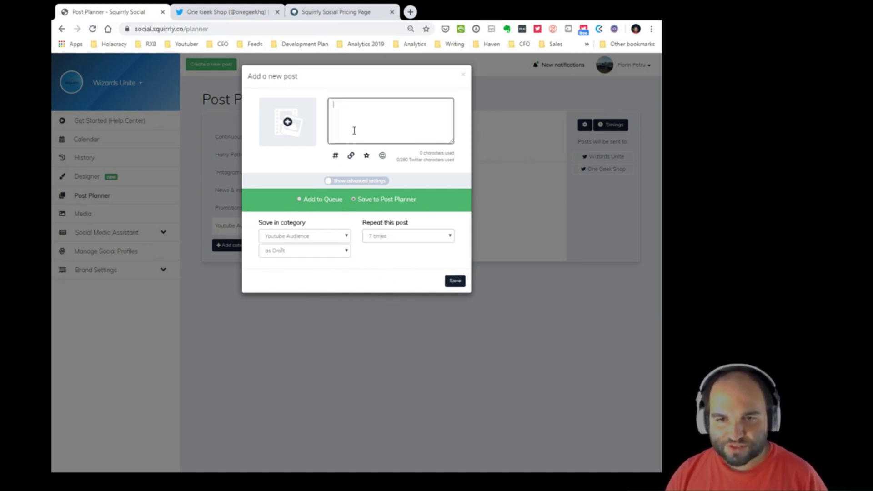
pyautogui.click(287, 122)
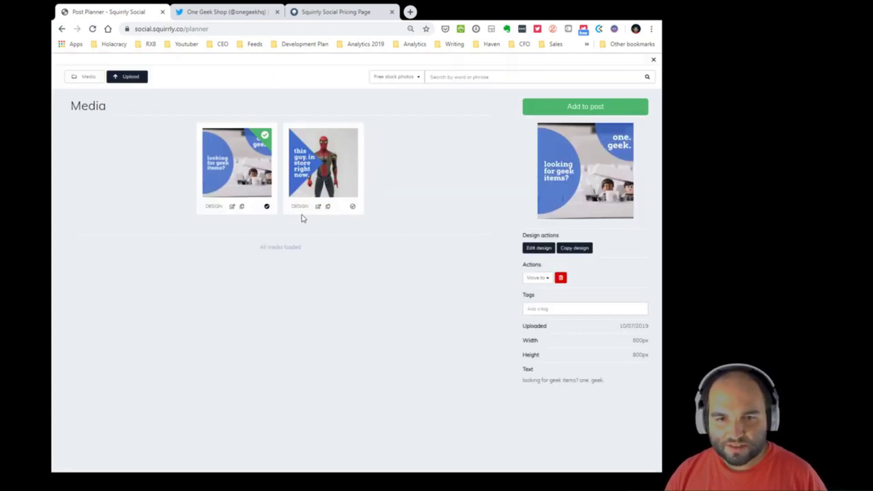
pyautogui.click(334, 148)
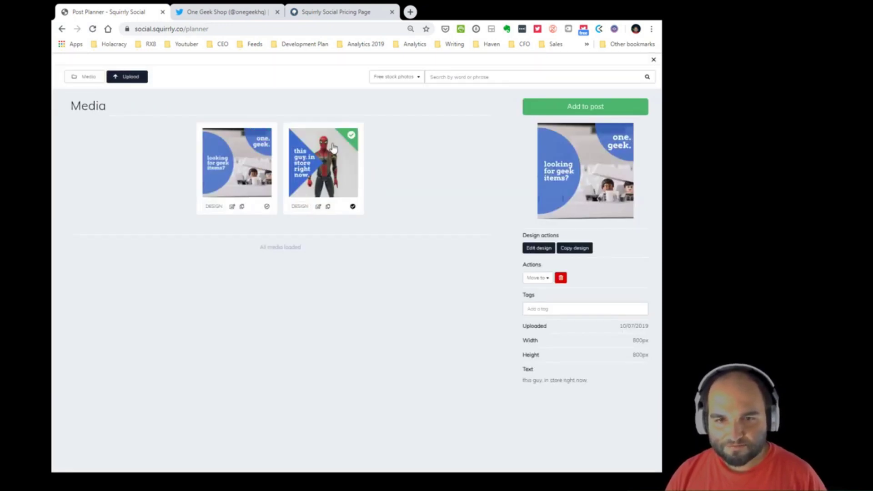
pyautogui.click(585, 109)
pyautogui.click(373, 119)
pyautogui.write('message 1')
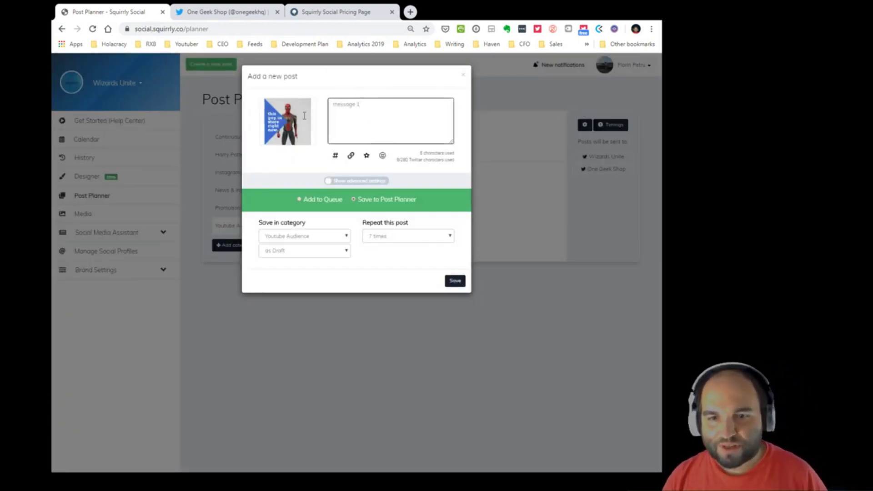
pyautogui.click(455, 282)
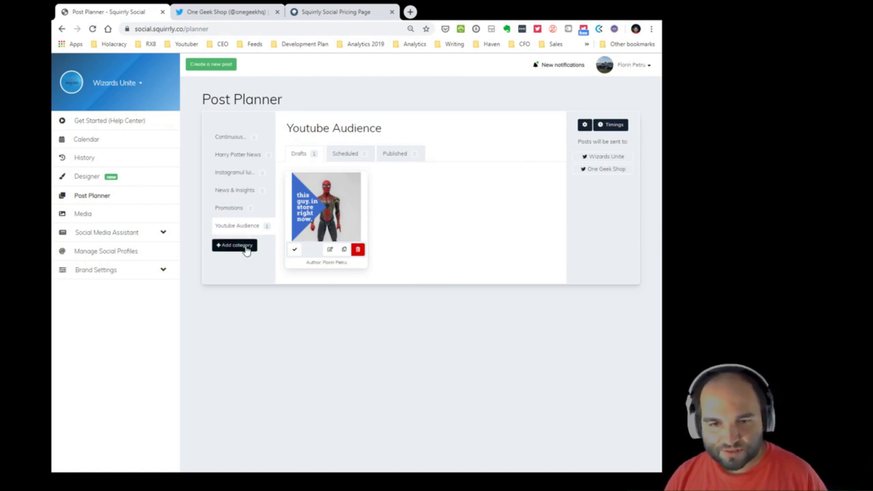
# Create another post with the "looking for geek items?" design and the text "message 2".
pyautogui.click(210, 66)
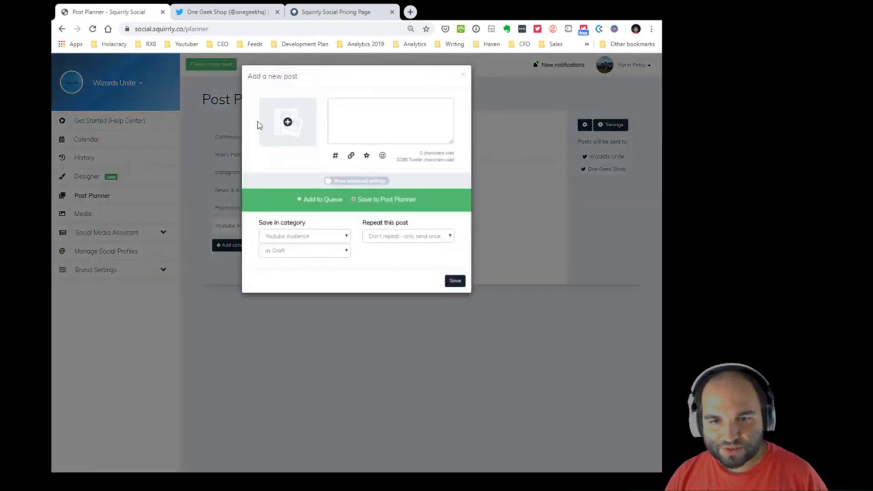
pyautogui.click(289, 122)
pyautogui.click(261, 181)
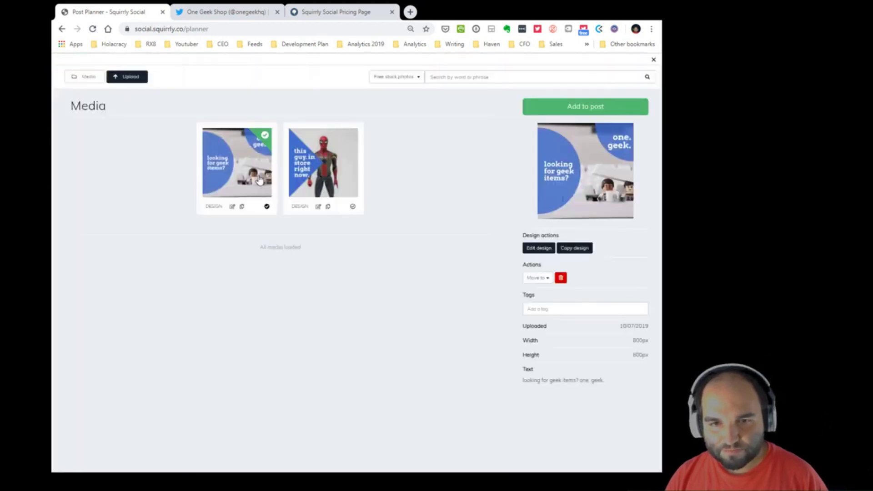
pyautogui.click(582, 114)
pyautogui.click(390, 121)
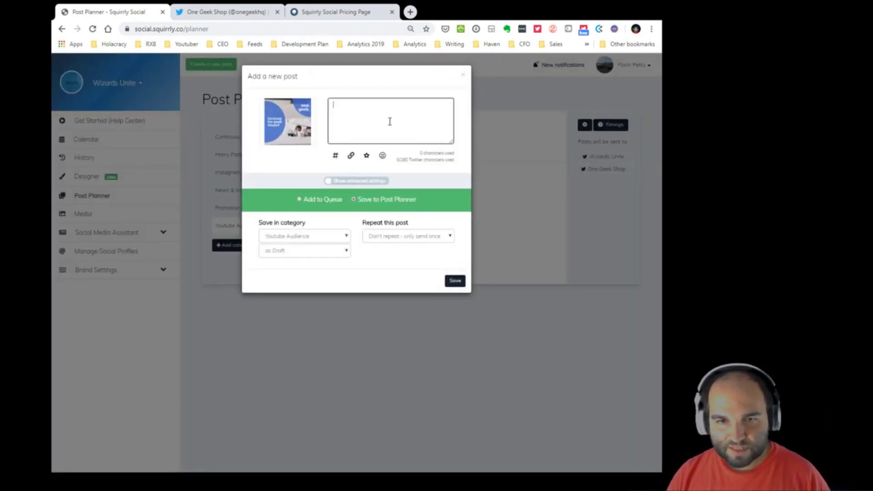
pyautogui.write('messa')
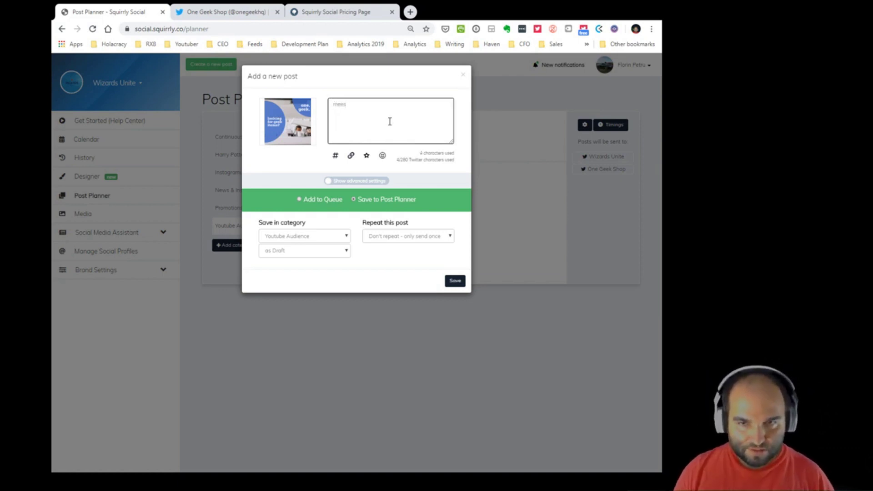
pyautogui.write('g 2')
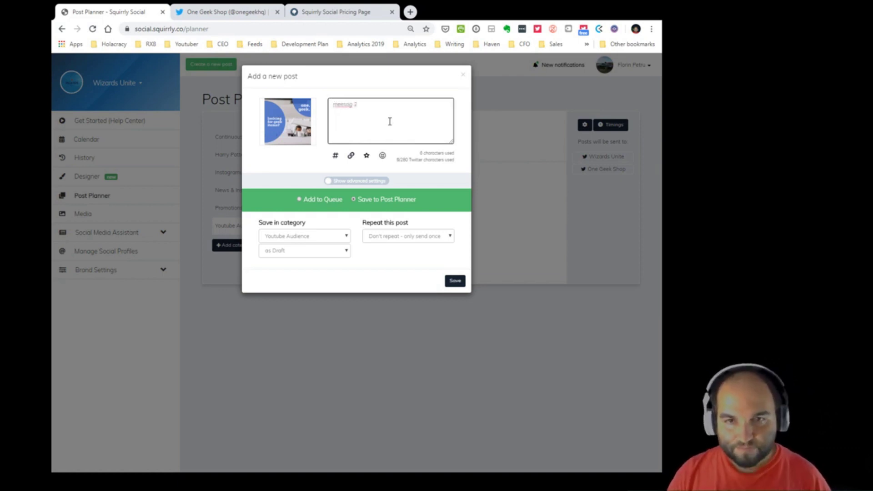
pyautogui.click(341, 105)
pyautogui.press('BackSpace')
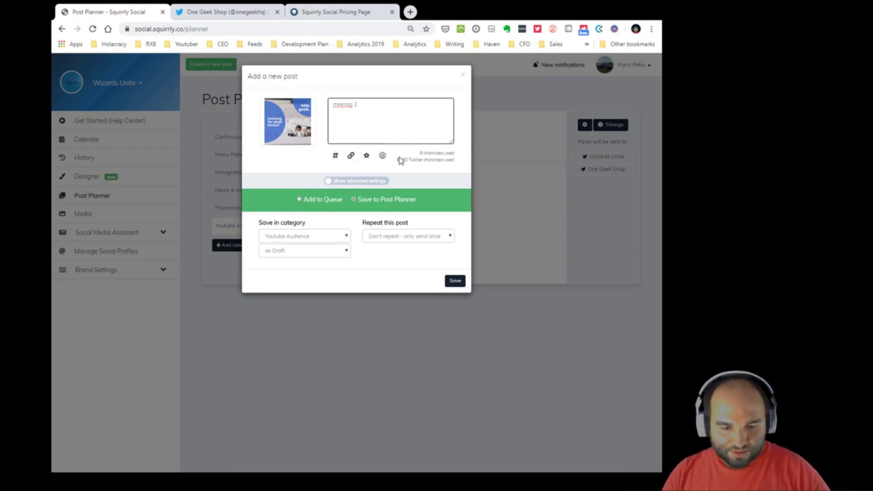
pyautogui.write('sage')
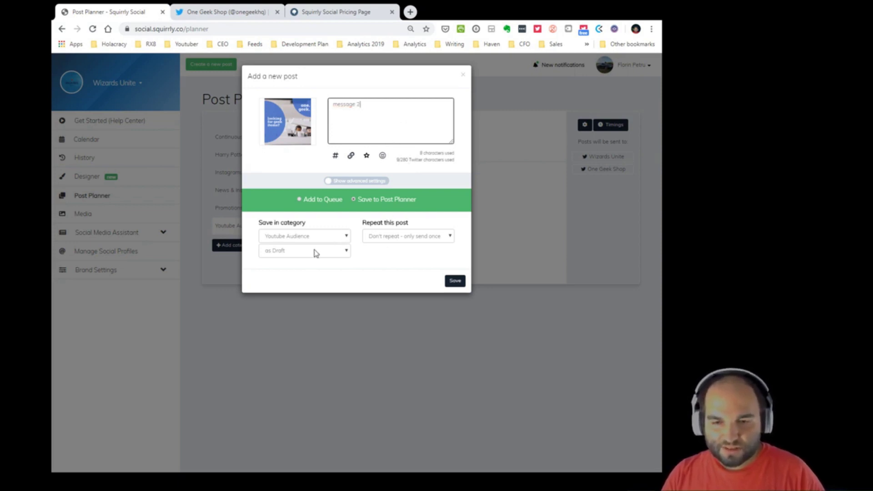
# Set the message 2 post to repeat 7 times and save it as a draft in Youtube Audience.
pyautogui.click(408, 240)
pyautogui.click(393, 295)
pyautogui.click(414, 262)
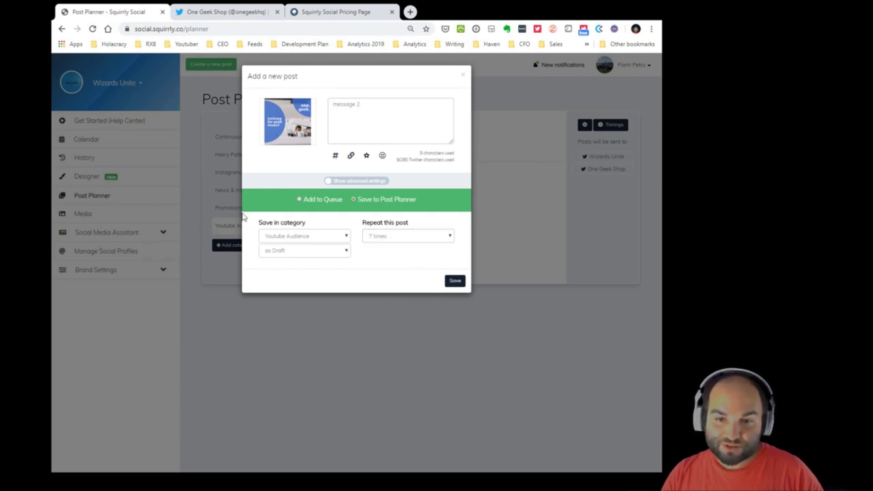
pyautogui.click(455, 281)
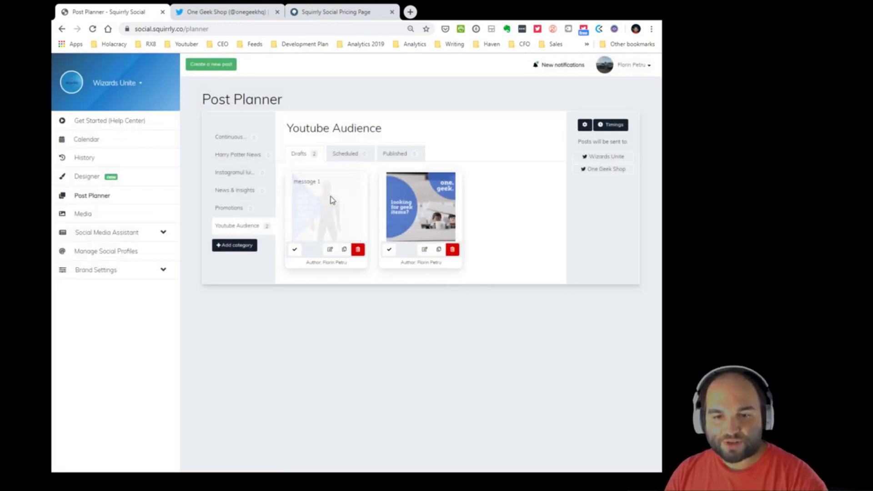
# Review the edit forms of both drafts and the duplicate form of the message 2 post without saving anything.
pyautogui.click(330, 253)
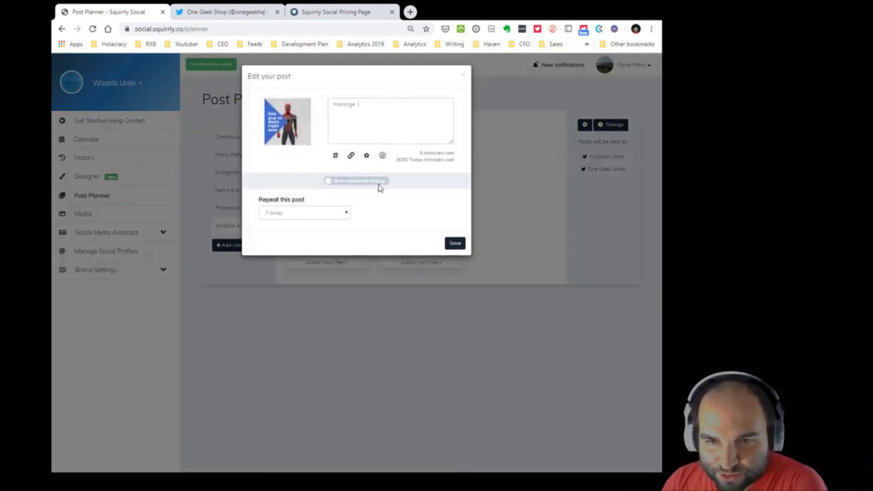
pyautogui.click(463, 78)
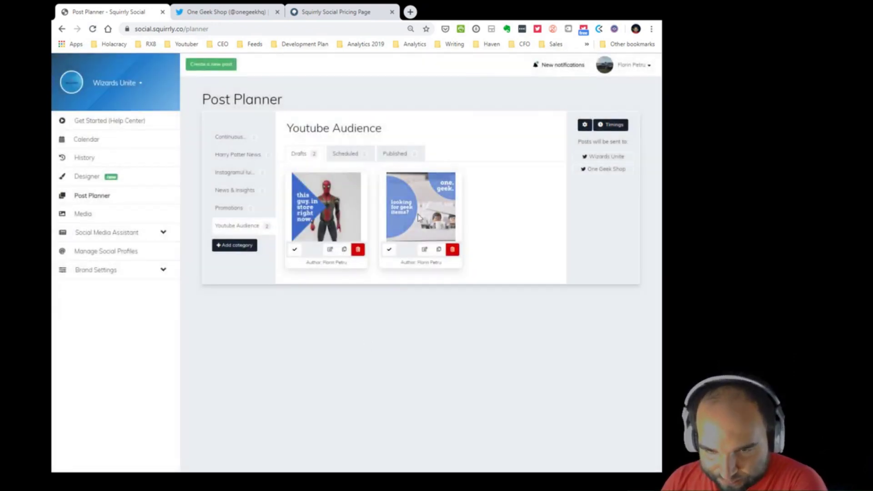
pyautogui.click(424, 250)
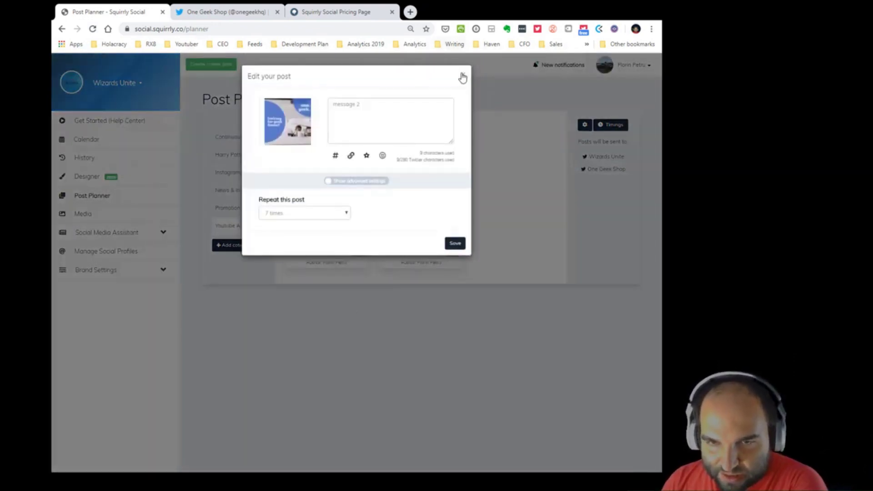
pyautogui.click(464, 76)
pyautogui.click(439, 249)
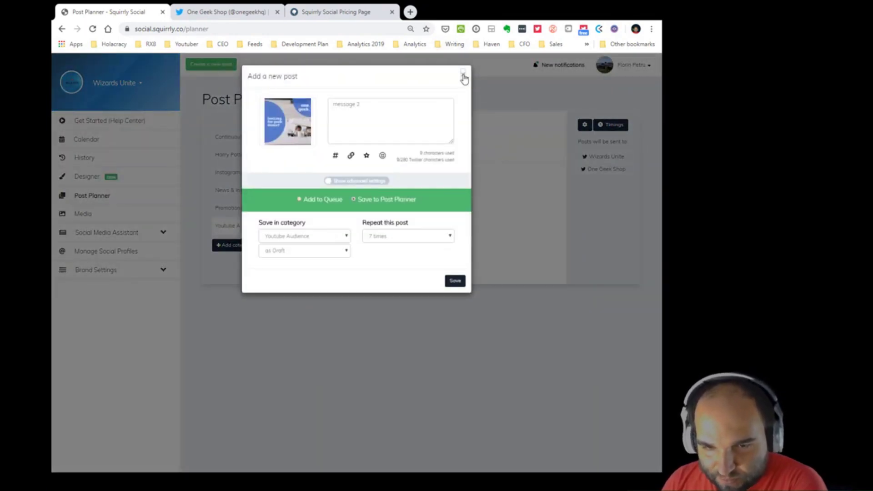
pyautogui.click(463, 78)
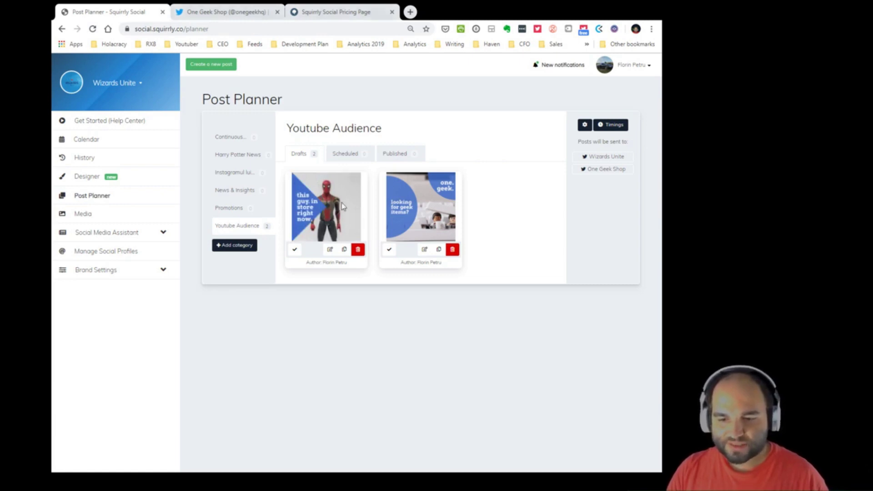
# Approve both Youtube Audience drafts and show the category's scheduled posts.
pyautogui.click(295, 251)
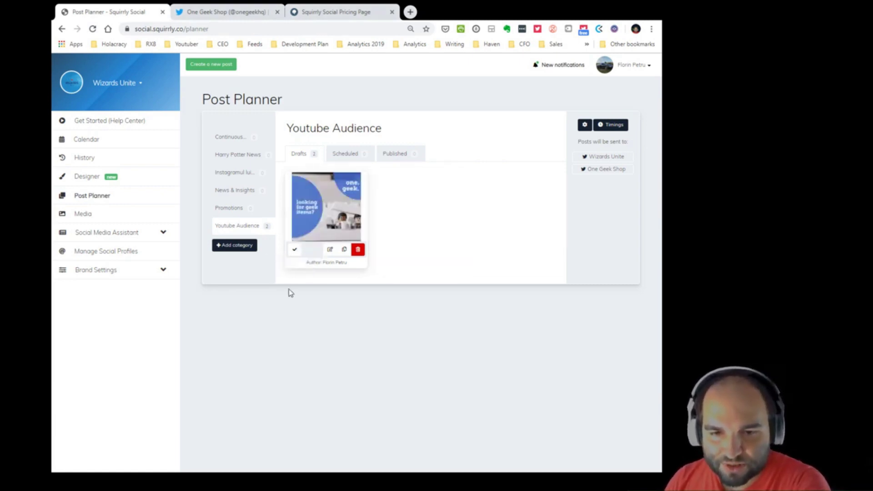
pyautogui.click(295, 250)
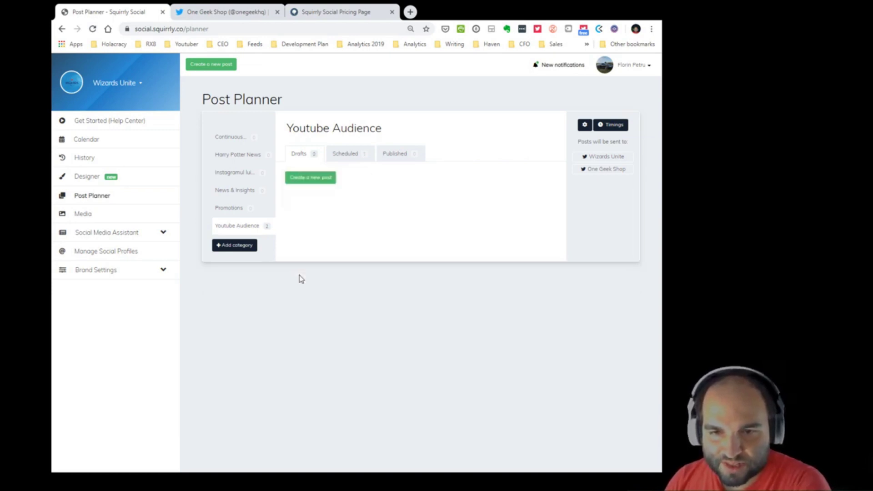
pyautogui.click(343, 154)
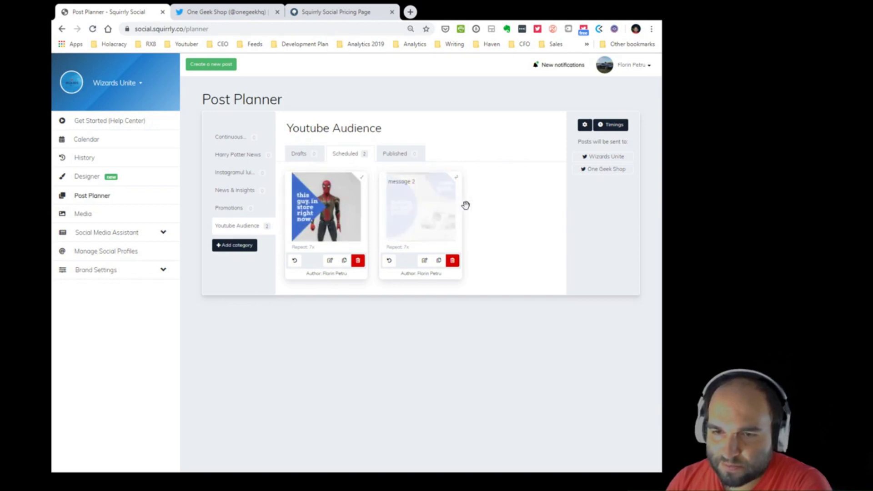
# Try swapping the order of the two scheduled posts, and move the message 1 post back to first place.
pyautogui.moveTo(400, 210); pyautogui.dragTo(402, 210)
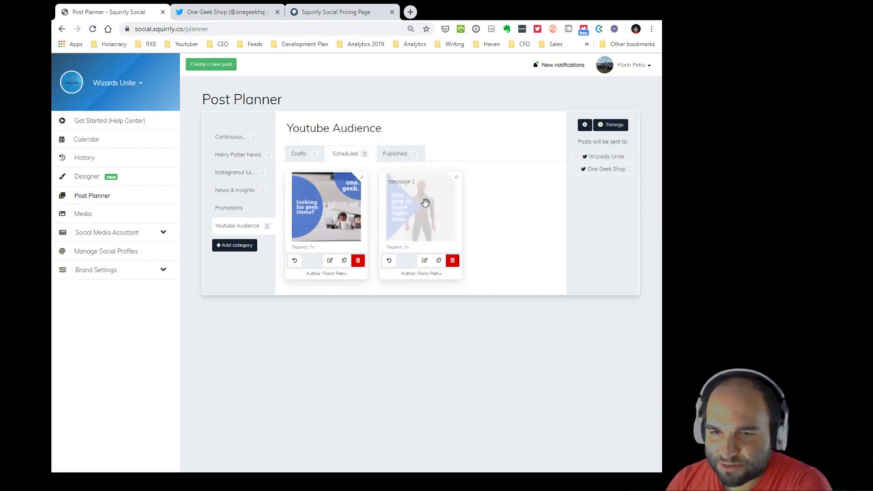
pyautogui.moveTo(444, 210); pyautogui.dragTo(357, 206)
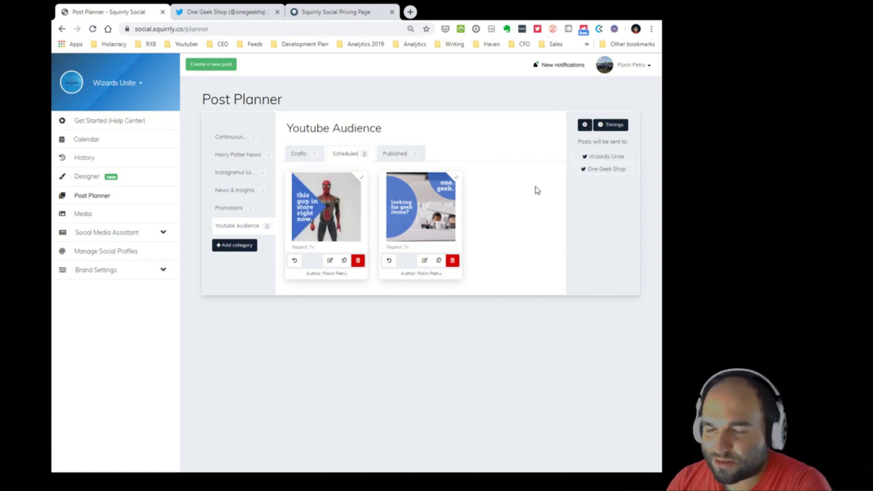
# Check the Youtube Audience category's posting times without changing them, and view the planned posts in the calendar.
pyautogui.click(613, 126)
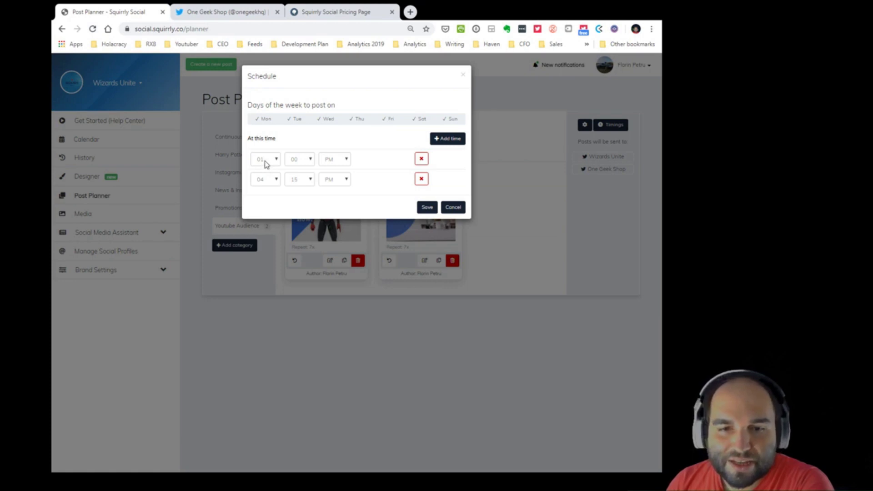
pyautogui.click(455, 208)
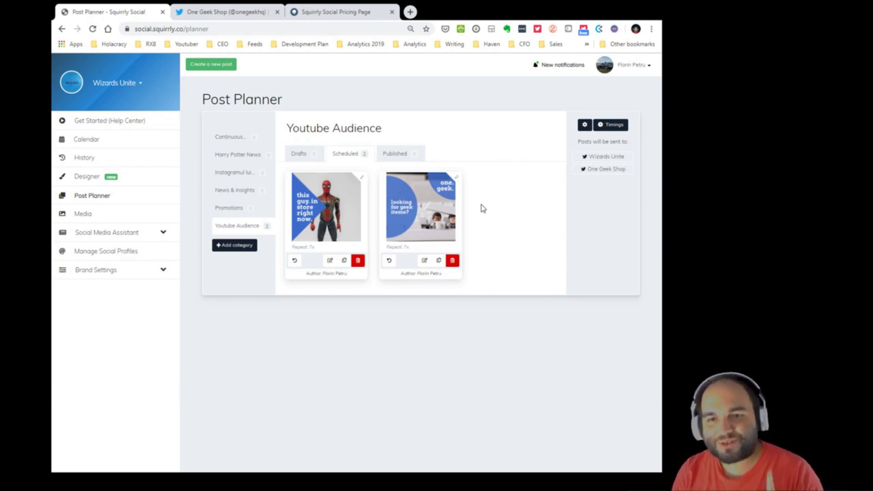
pyautogui.click(113, 145)
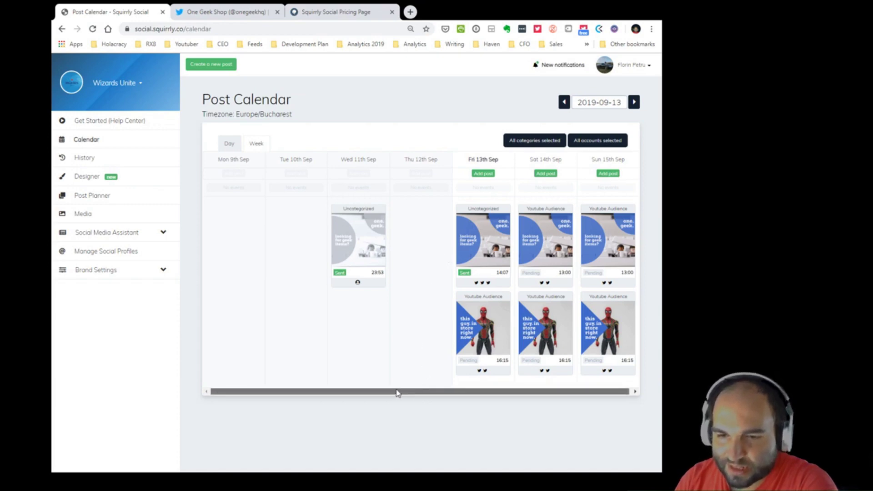
# Read the text of Friday 13th's sent Uncategorized post and open its duplicate form.
pyautogui.moveTo(396, 393); pyautogui.dragTo(473, 394)
pyautogui.moveTo(482, 245)
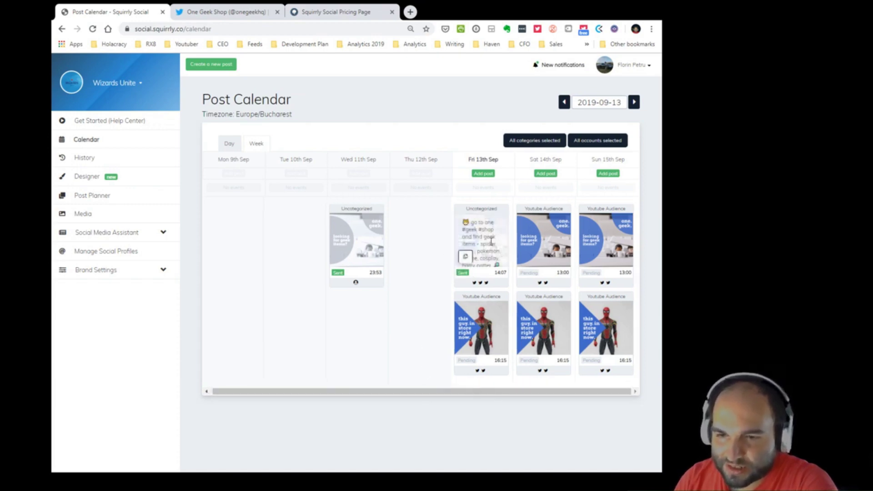
pyautogui.moveTo(473, 223); pyautogui.dragTo(501, 246)
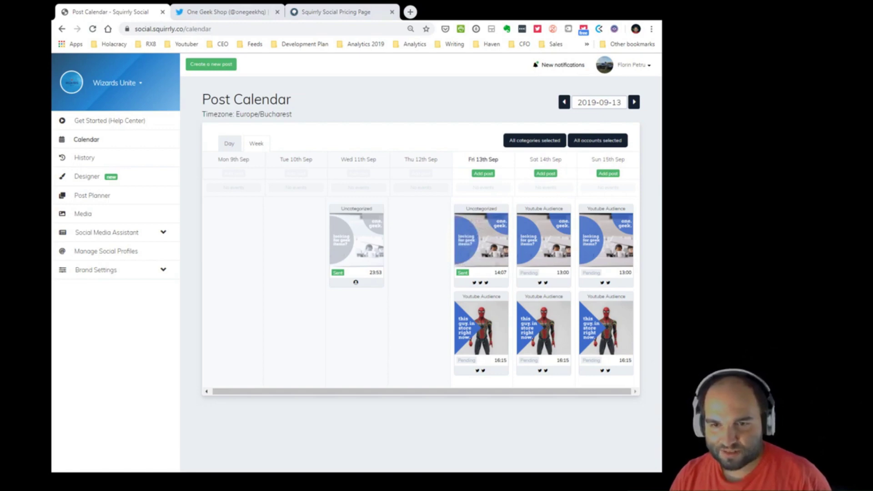
pyautogui.moveTo(475, 243)
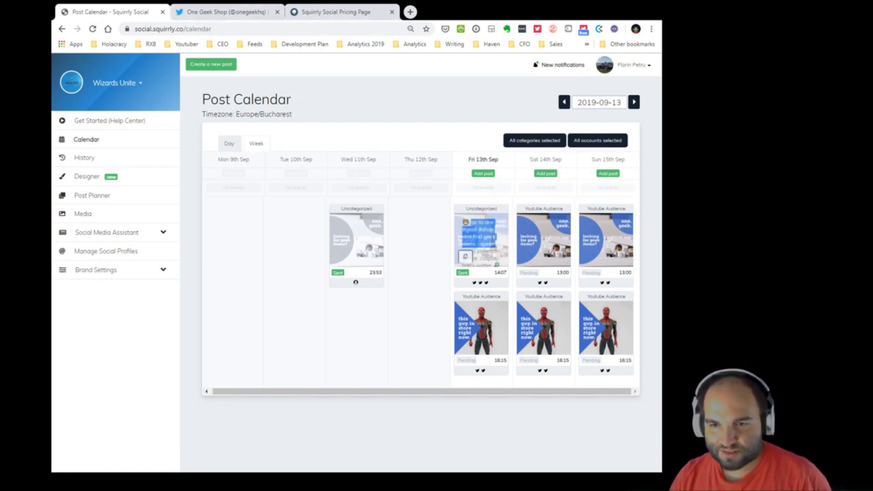
pyautogui.click(466, 257)
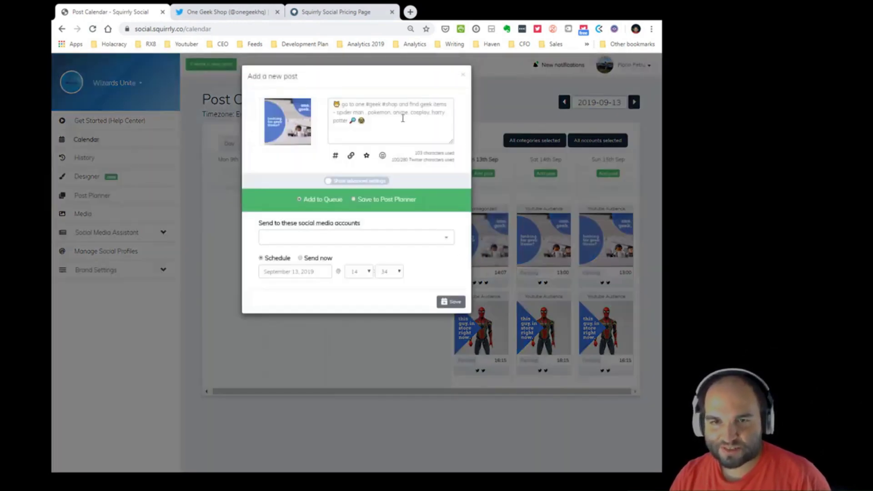
# Compare the post with the tweets published on the One Geek Shop Twitter profile, and close the duplicate form without saving.
pyautogui.click(204, 15)
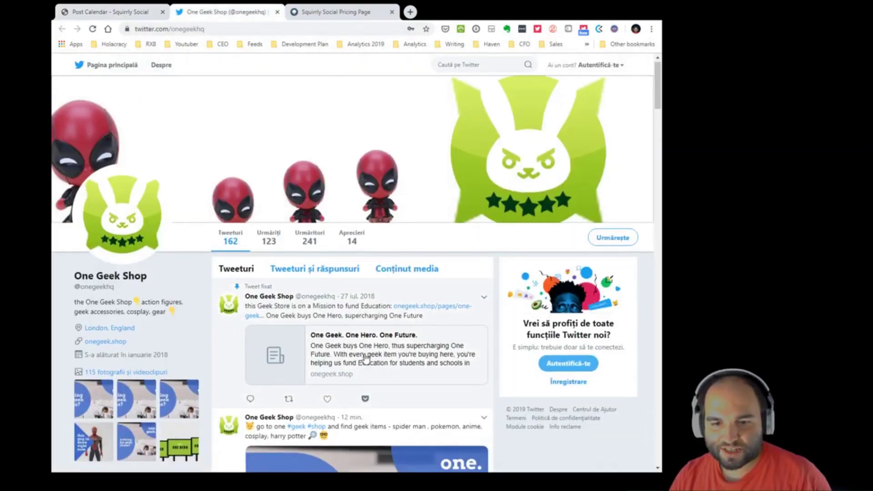
pyautogui.scroll(-8, 366, 360)
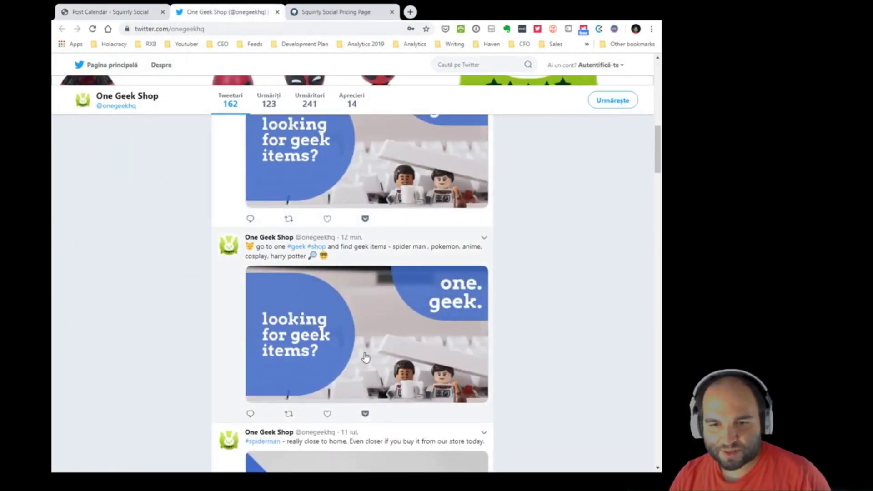
pyautogui.scroll(5, 366, 359)
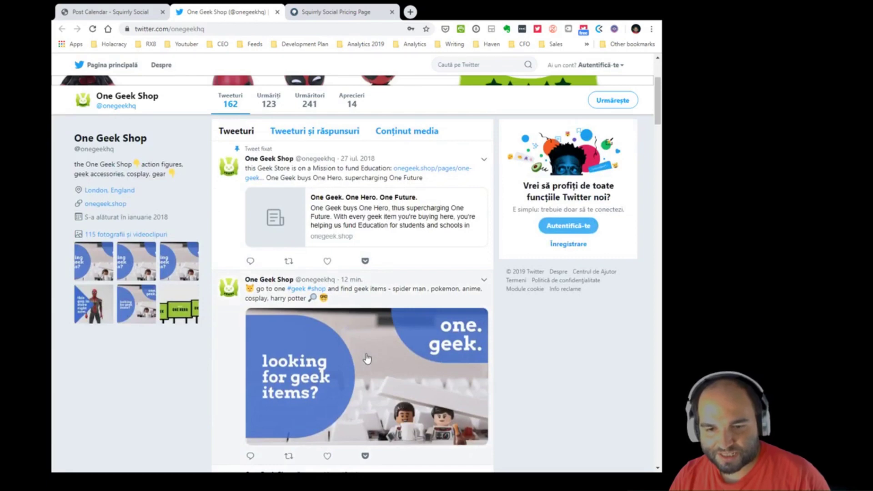
pyautogui.click(96, 17)
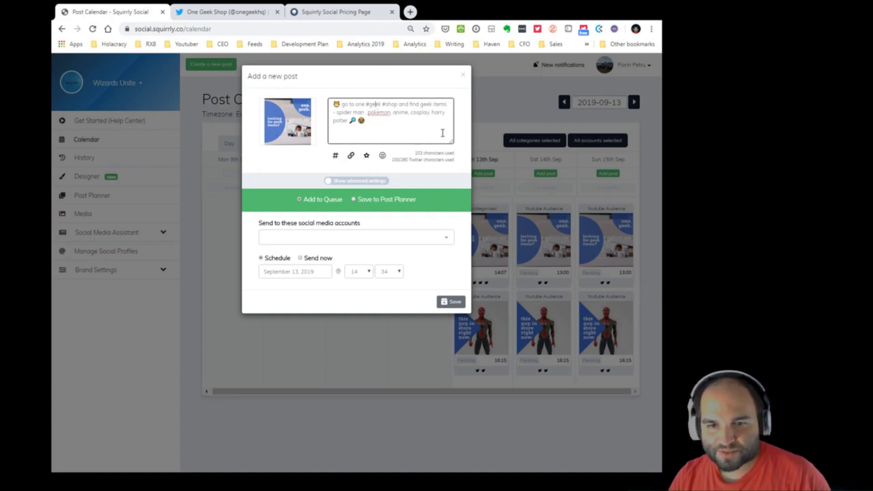
pyautogui.click(464, 76)
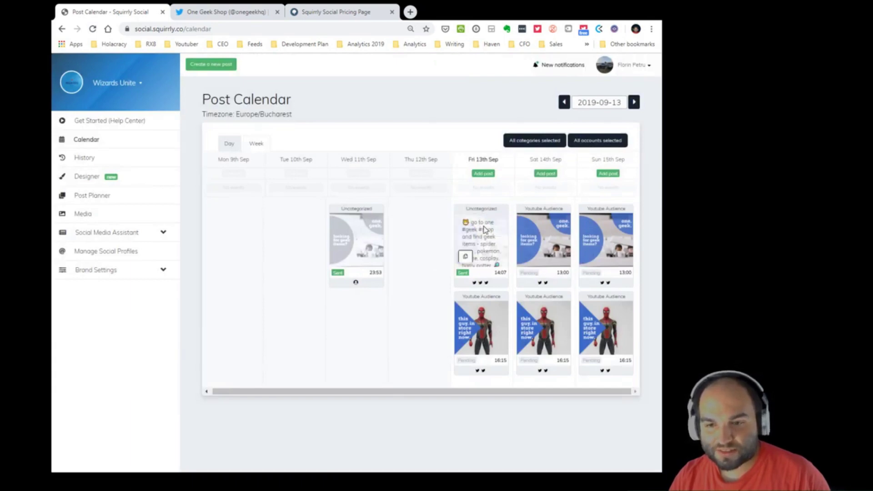
# Check the sent post's time and destination accounts, view one of its published tweets, and collapse the account list back in the calendar.
pyautogui.moveTo(496, 272); pyautogui.dragTo(506, 272)
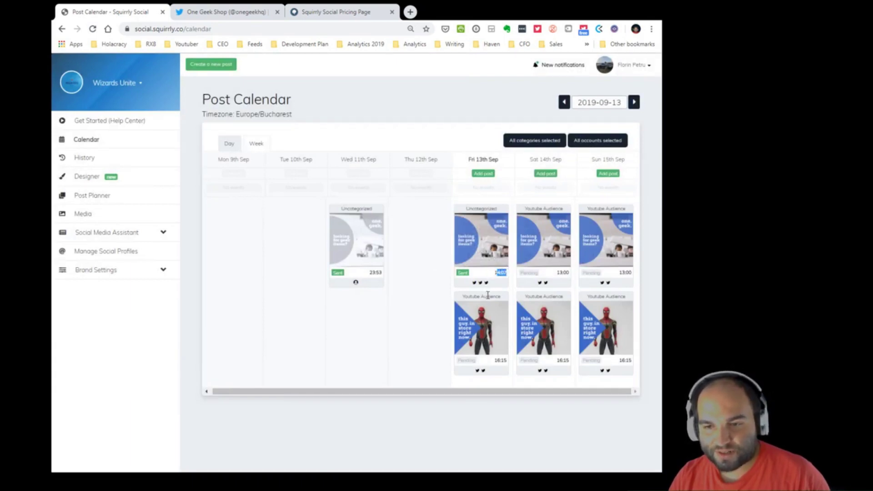
pyautogui.click(481, 283)
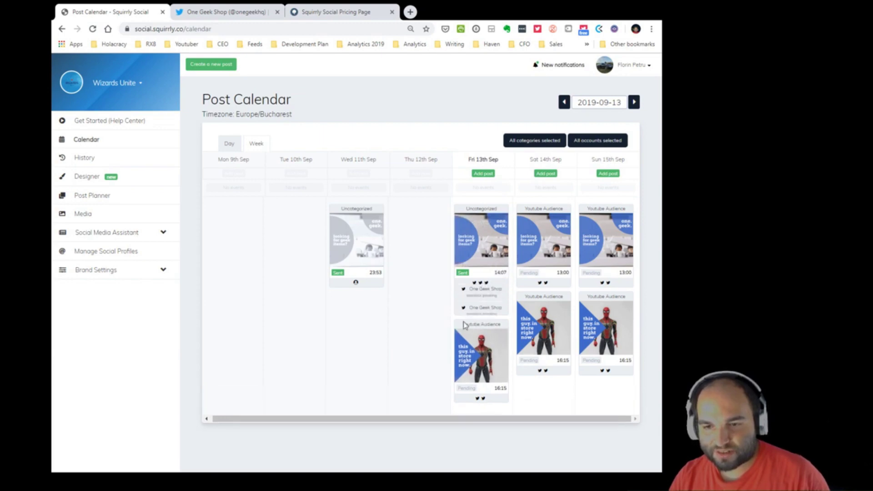
pyautogui.click(487, 295)
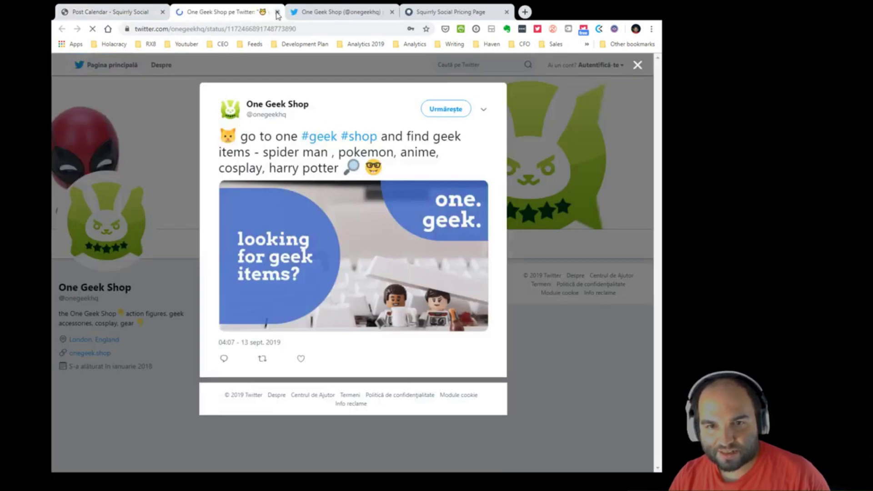
pyautogui.click(129, 14)
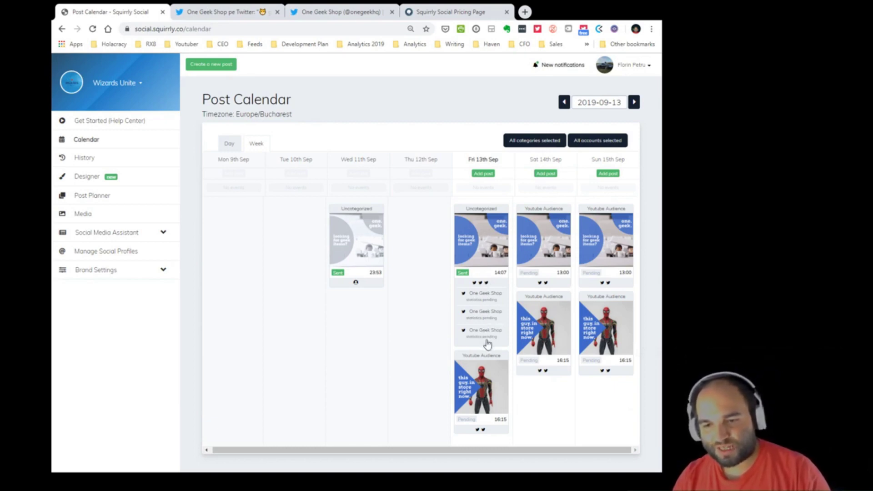
pyautogui.click(484, 283)
# Review the edit form of Friday's pending Youtube Audience post without saving, and show the post's destination accounts.
pyautogui.moveTo(482, 314)
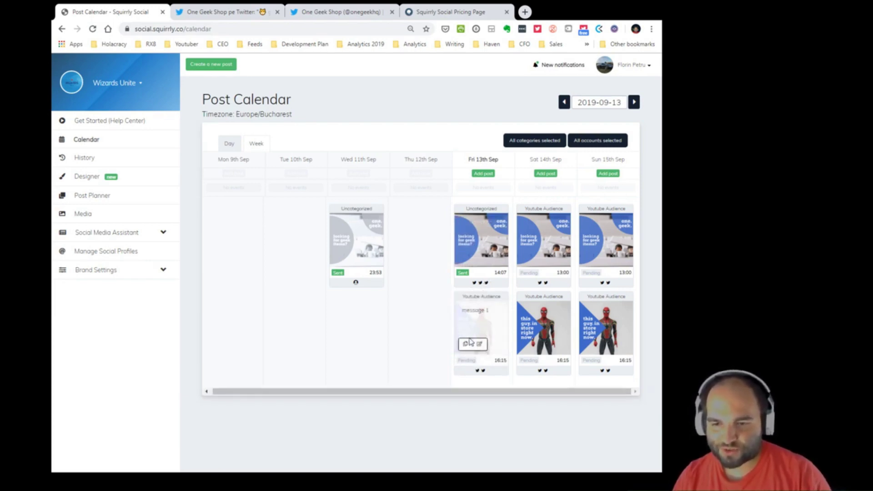
pyautogui.click(479, 344)
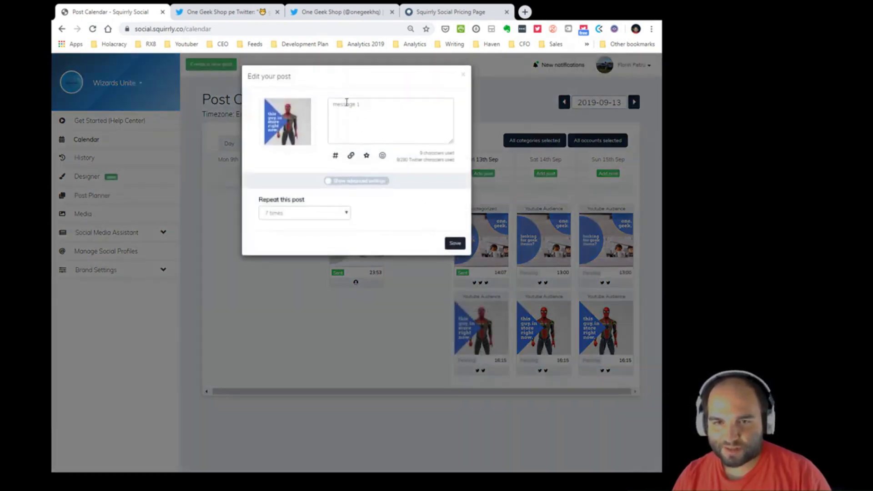
pyautogui.click(463, 75)
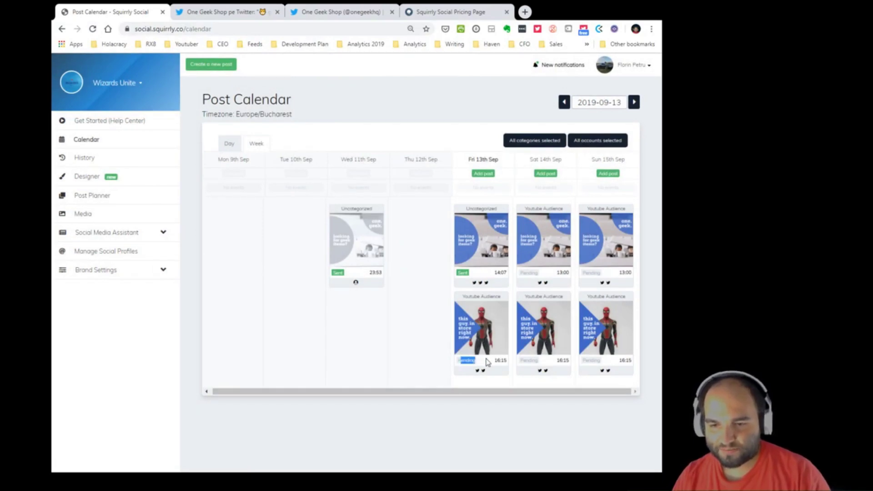
pyautogui.click(484, 372)
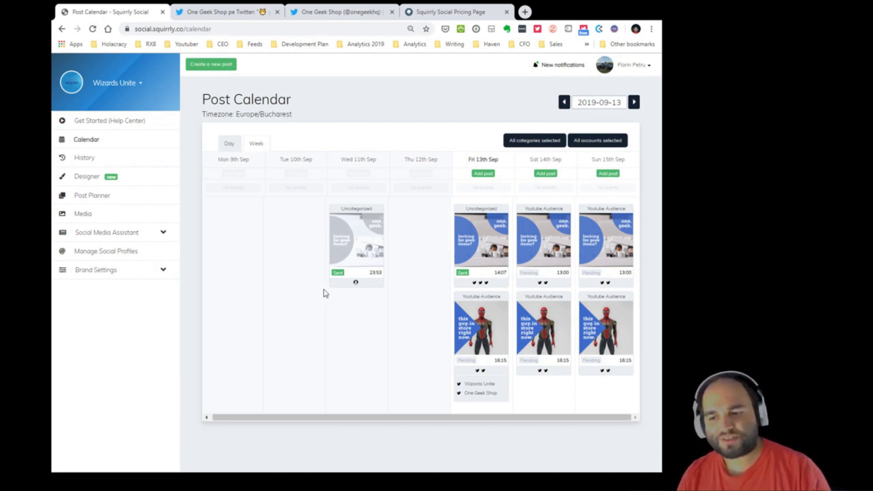
# Review the message in the edit form of Saturday's 13:00 Youtube Audience post without saving.
pyautogui.moveTo(483, 335)
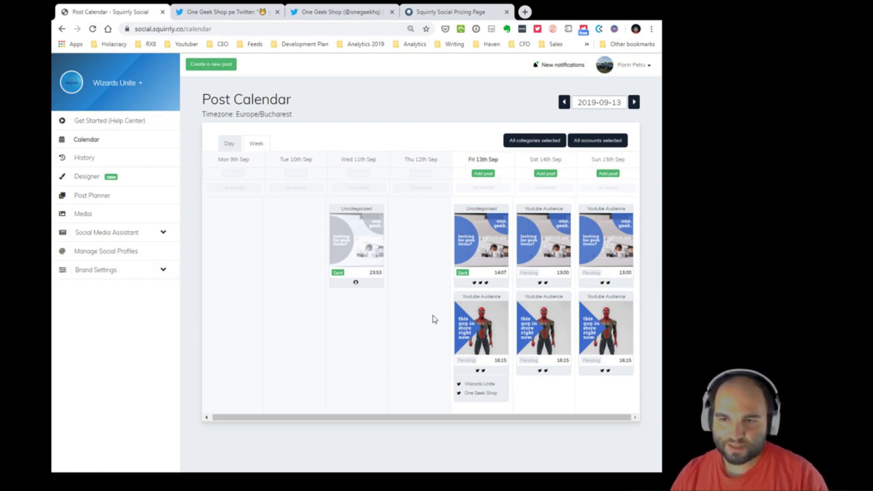
pyautogui.moveTo(534, 242)
pyautogui.click(542, 256)
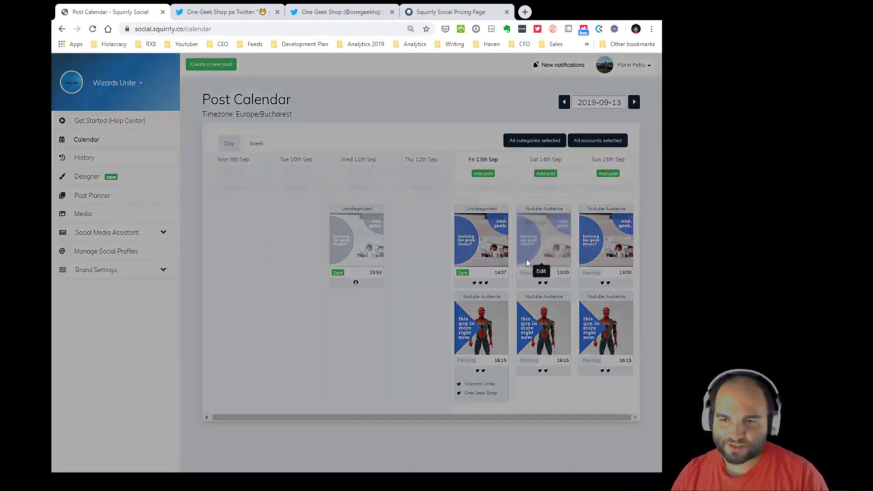
pyautogui.moveTo(342, 103); pyautogui.dragTo(411, 102)
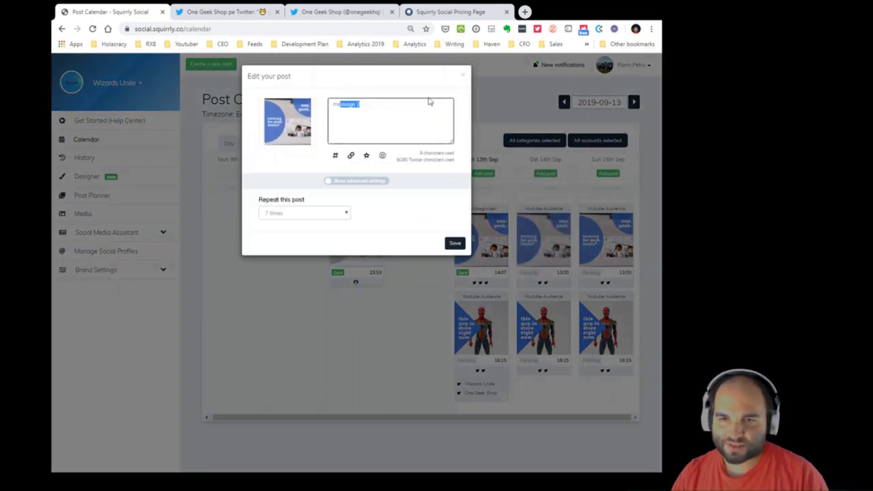
pyautogui.click(463, 74)
# Check the time of Saturday's 16:15 Youtube Audience post and review its edit form without saving.
pyautogui.moveTo(559, 231)
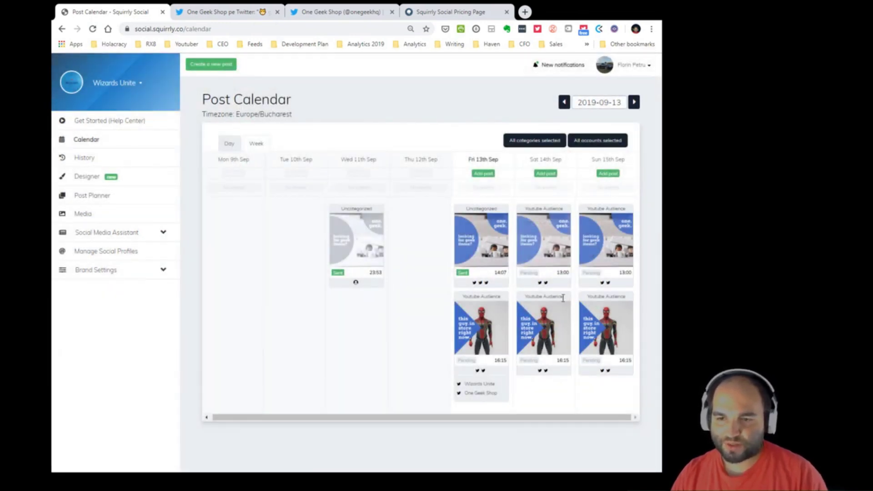
pyautogui.moveTo(562, 312)
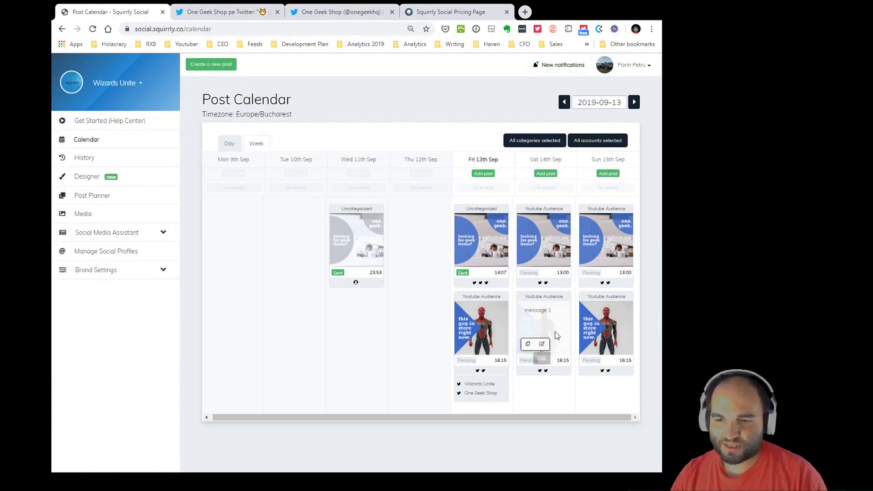
pyautogui.moveTo(556, 361); pyautogui.dragTo(579, 365)
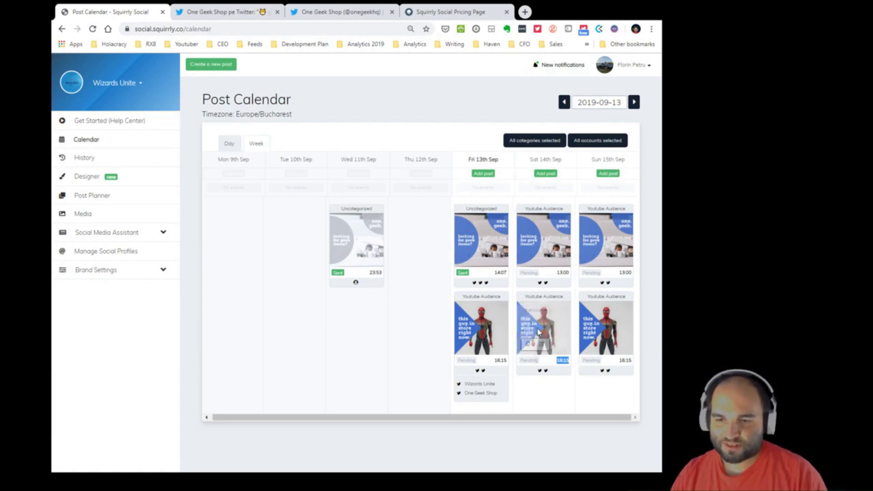
pyautogui.click(548, 342)
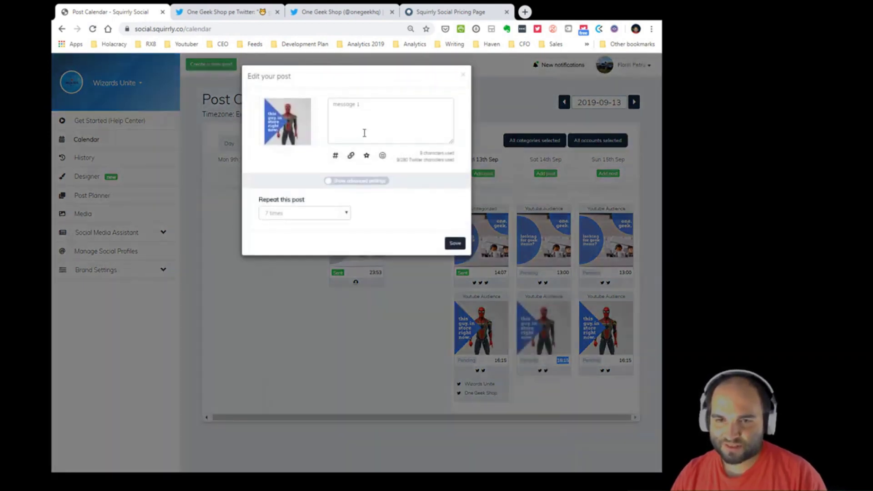
pyautogui.click(463, 74)
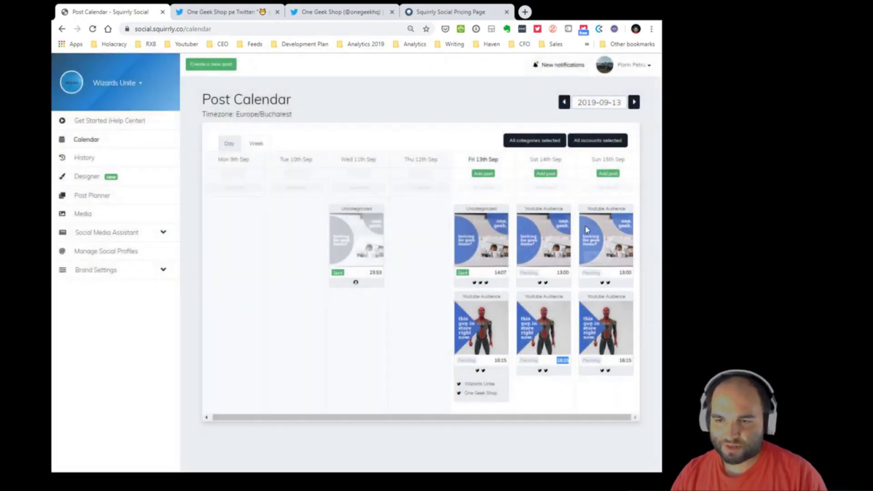
# View the posts planned for the following week, return to the current week, and reload the calendar.
pyautogui.click(635, 103)
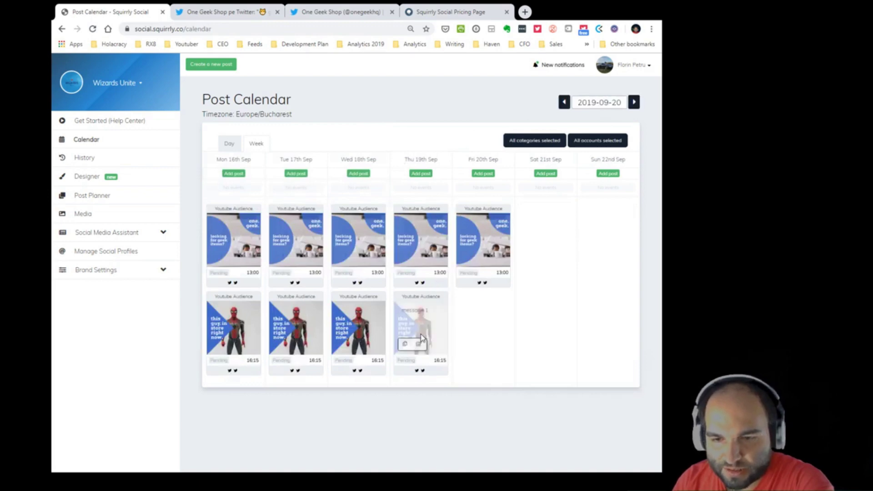
pyautogui.moveTo(484, 234)
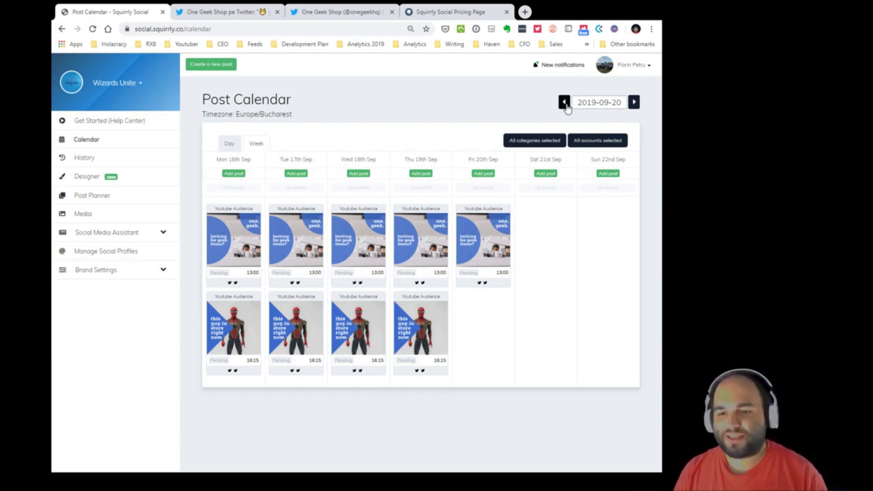
pyautogui.click(565, 102)
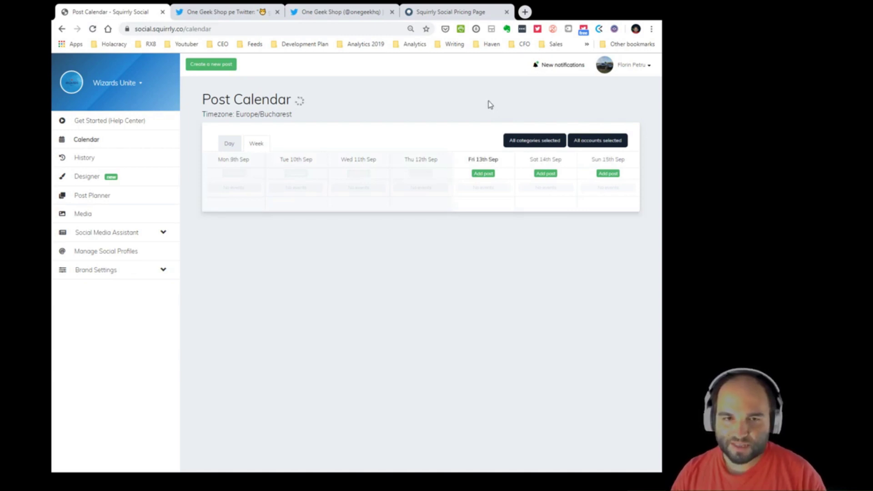
pyautogui.click(95, 32)
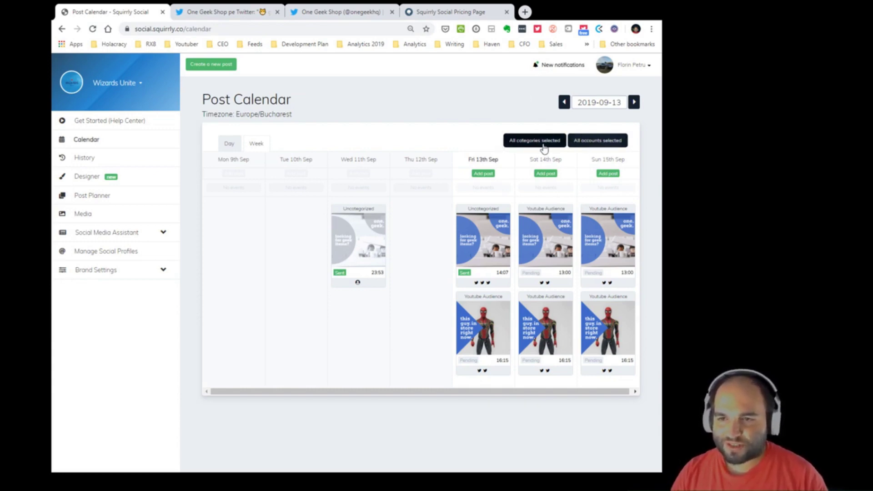
# Filter the calendar to show only the Youtube Audience category, and restore the display of all categories.
pyautogui.click(524, 142)
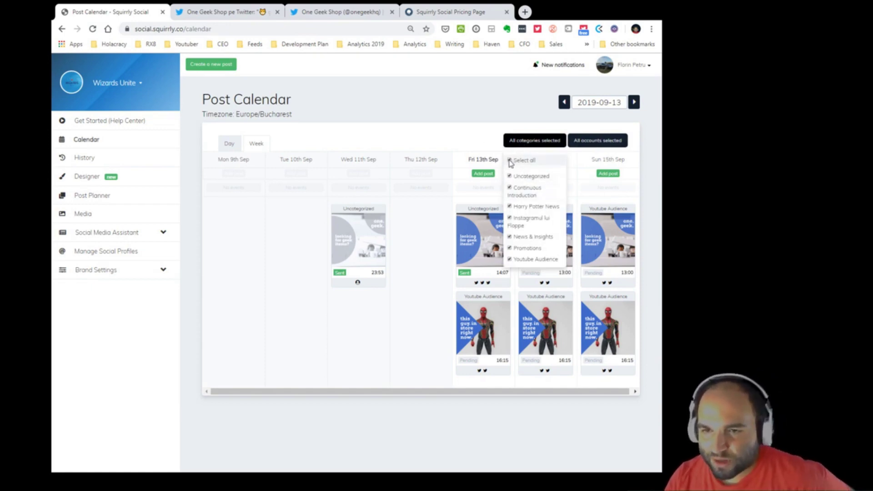
pyautogui.click(511, 162)
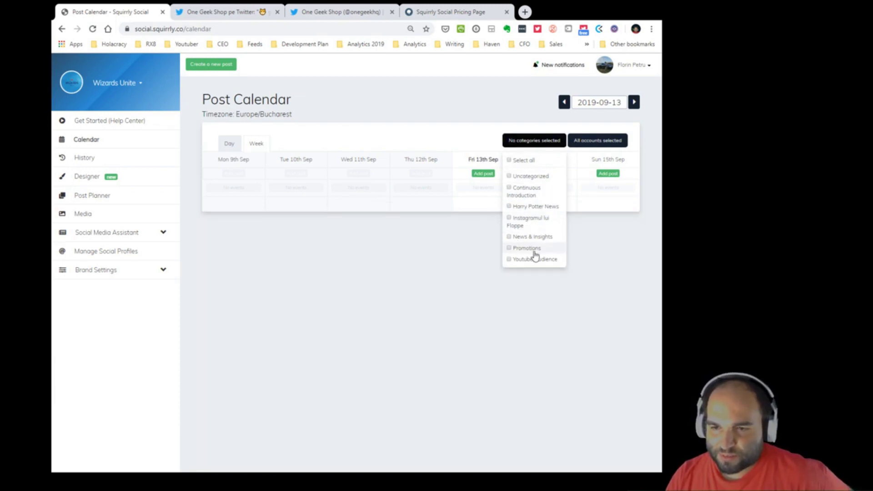
pyautogui.click(510, 262)
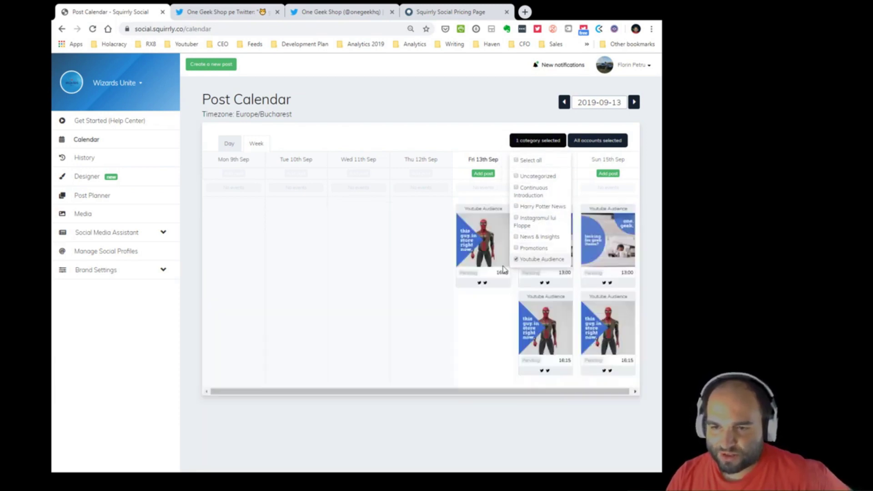
pyautogui.click(423, 298)
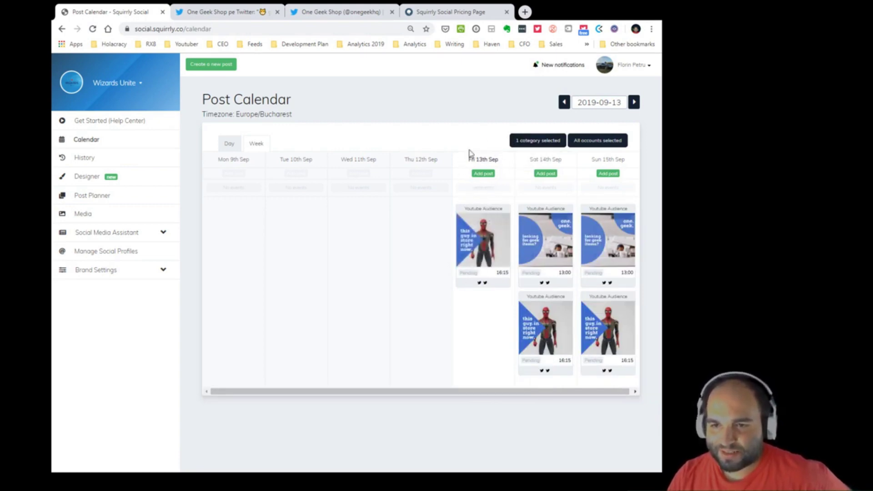
pyautogui.click(548, 141)
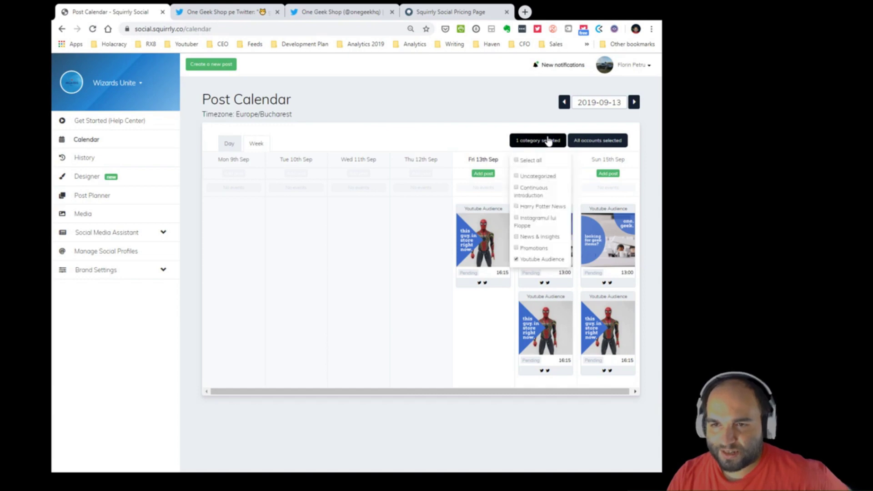
pyautogui.click(517, 161)
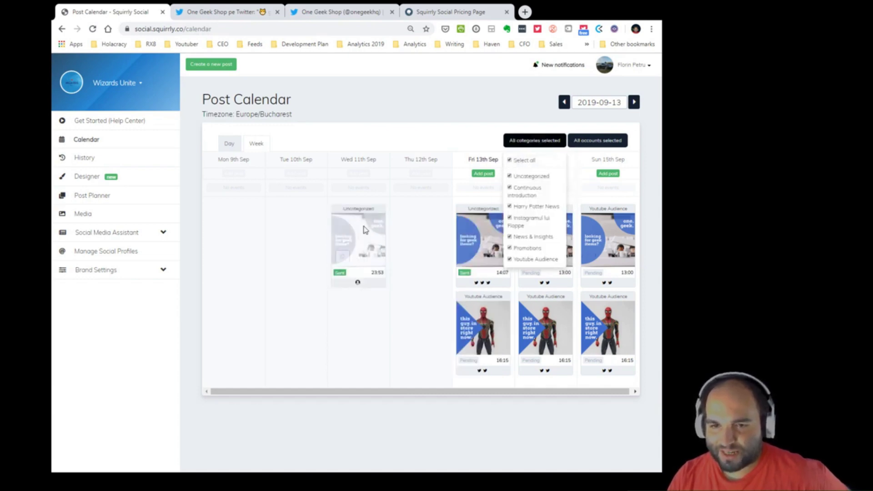
# Clear the calendar's category selection, choose only Youtube Audience, and close the category filter.
pyautogui.click(512, 161)
pyautogui.click(510, 259)
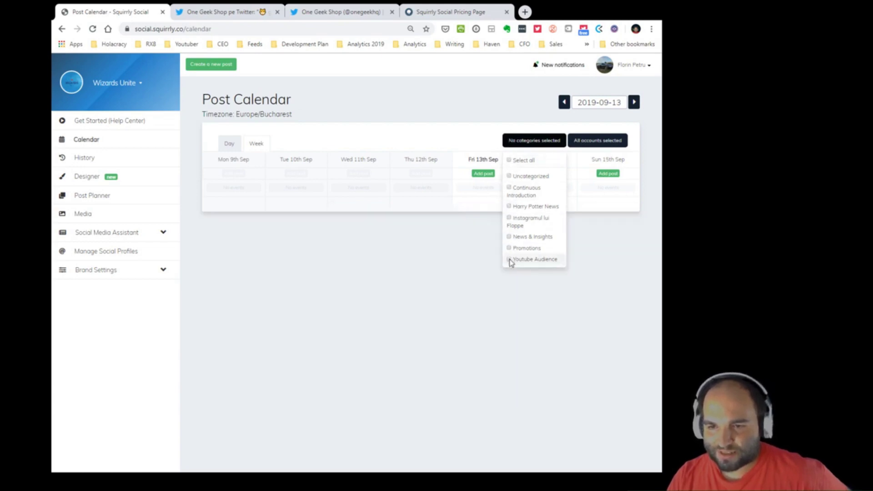
pyautogui.click(514, 120)
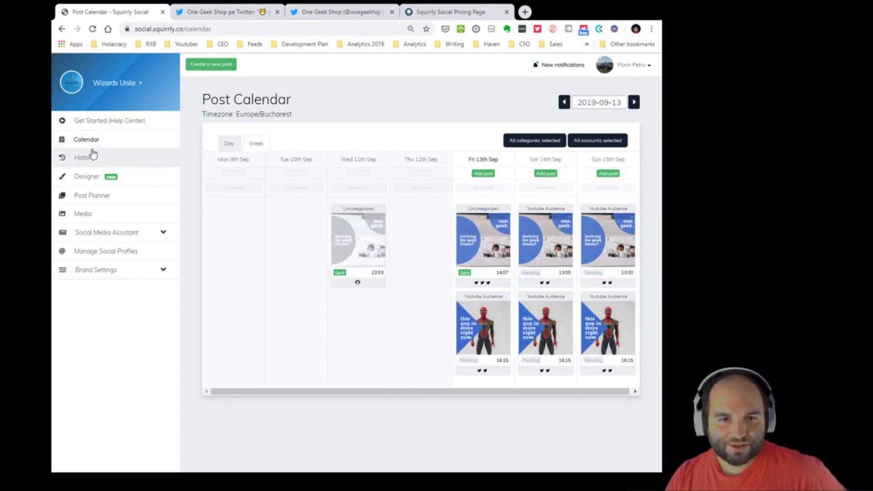
# Open the posting history and review the times, statuses and messages of the posts sent to the One Geek Shop Twitter profile.
pyautogui.click(98, 165)
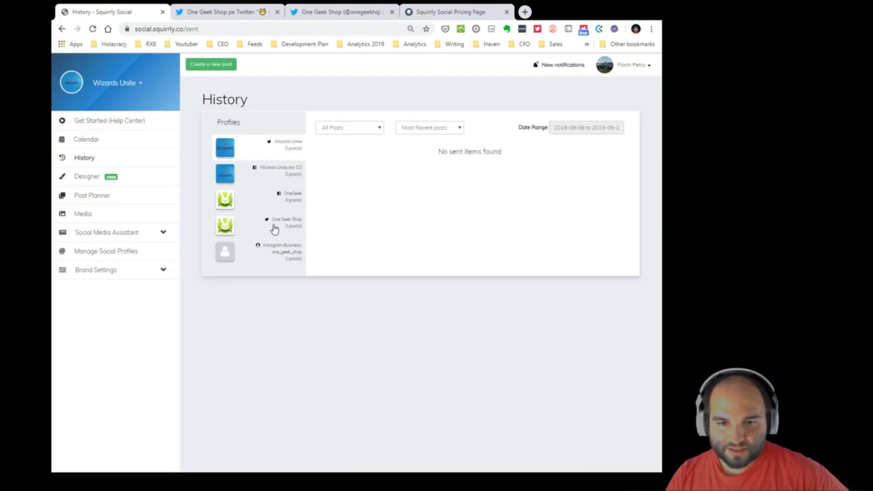
pyautogui.click(290, 229)
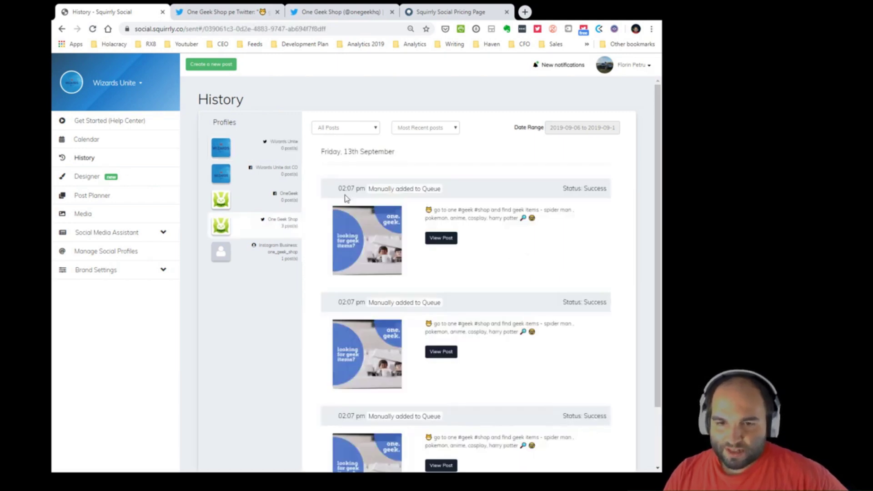
pyautogui.scroll(-1, 527, 299)
pyautogui.scroll(-1, 525, 296)
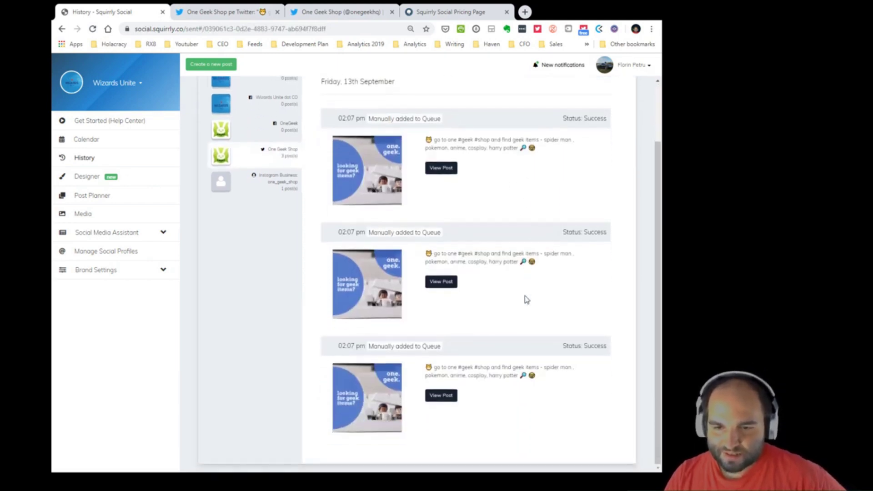
pyautogui.moveTo(334, 116); pyautogui.dragTo(448, 410)
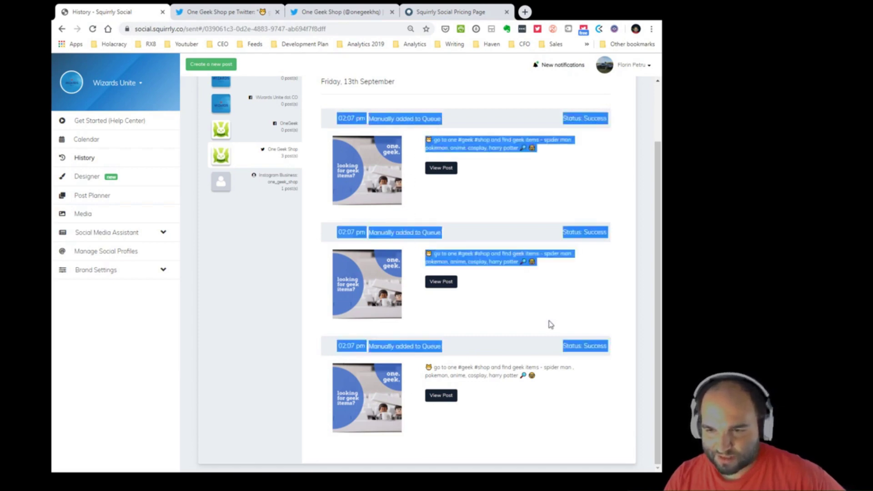
pyautogui.click(558, 307)
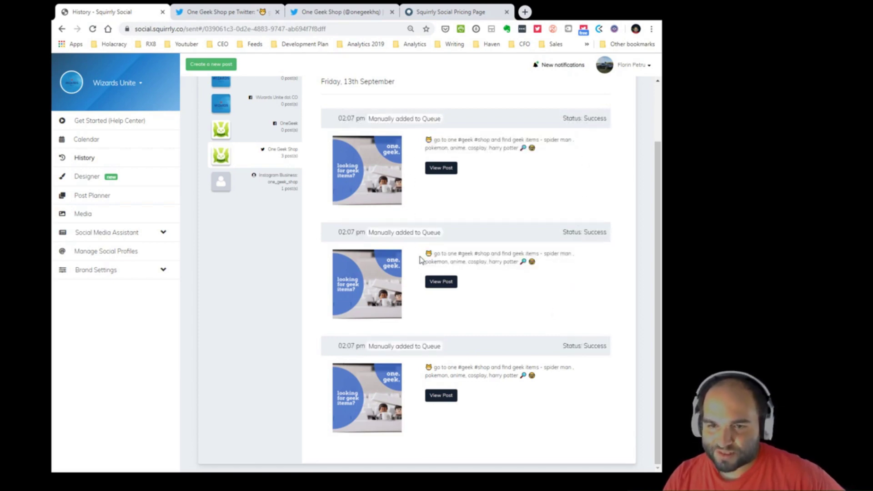
# View the second sent post of 13th September live on Twitter, and return to the posting history.
pyautogui.click(445, 283)
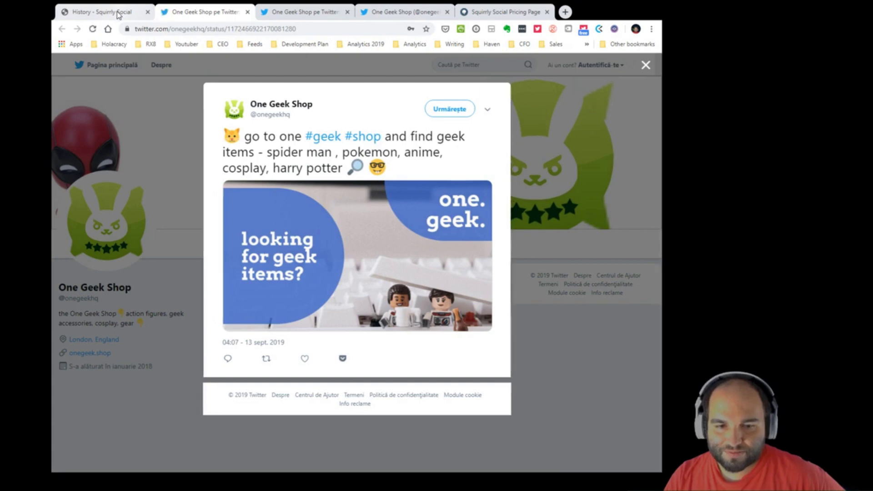
pyautogui.click(119, 15)
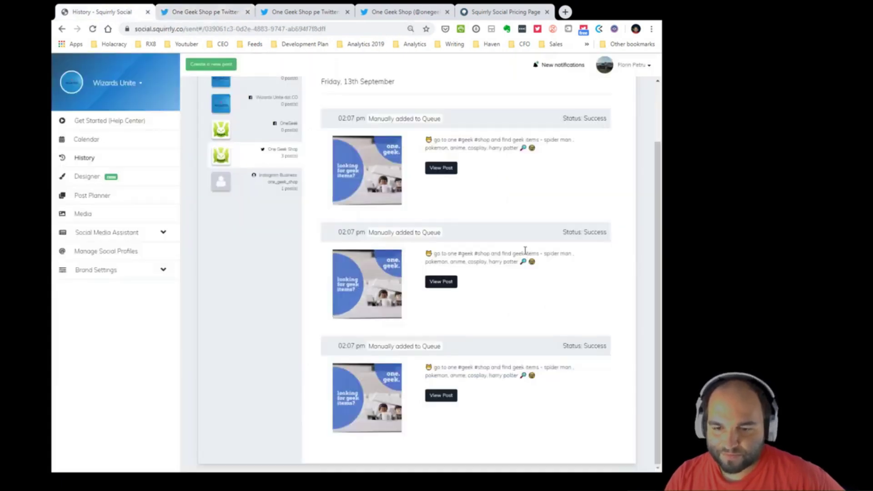
pyautogui.scroll(2, 525, 252)
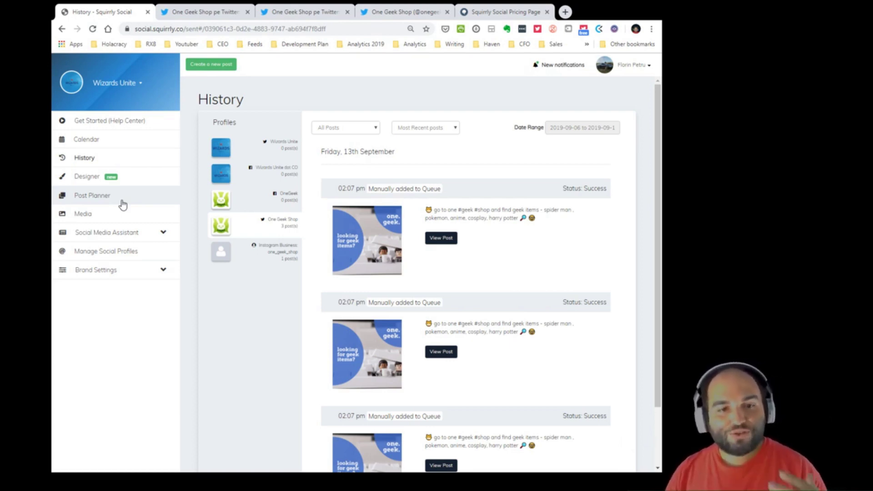
# Go back to the post calendar from the posting history.
pyautogui.click(95, 140)
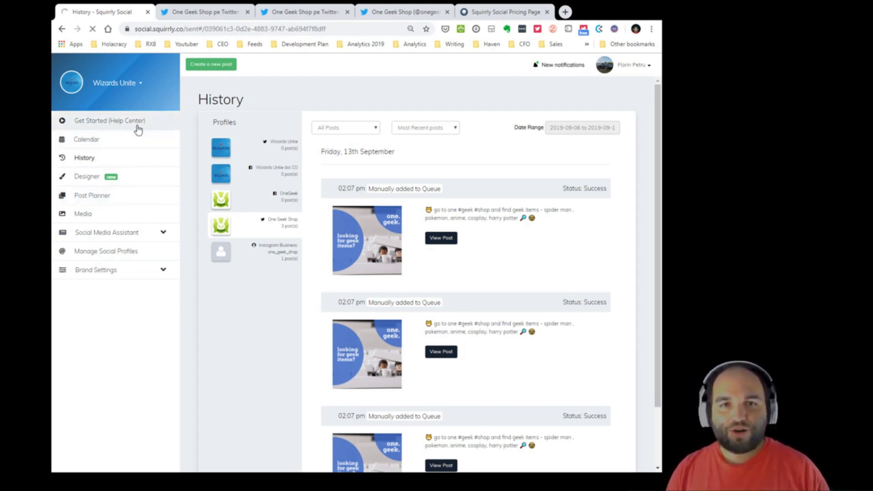